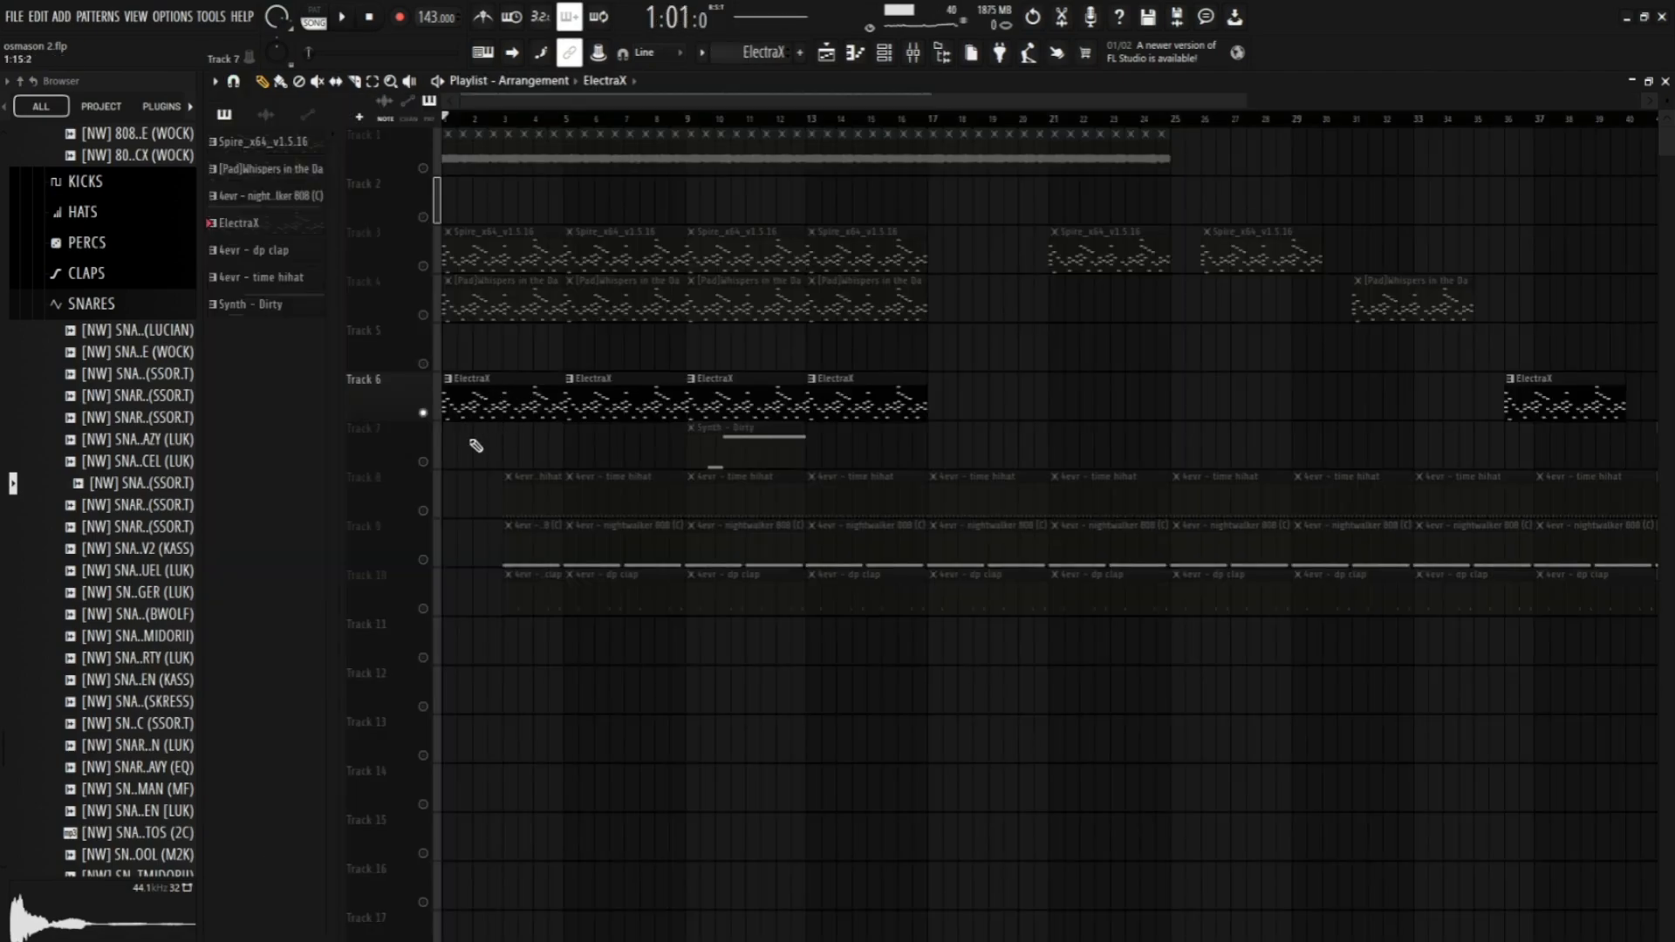
# Inspect the first ElectraX pattern's notes and its ElectraX instrument preset, then close the instrument and channel rack.
pyautogui.doubleClick(485, 403)
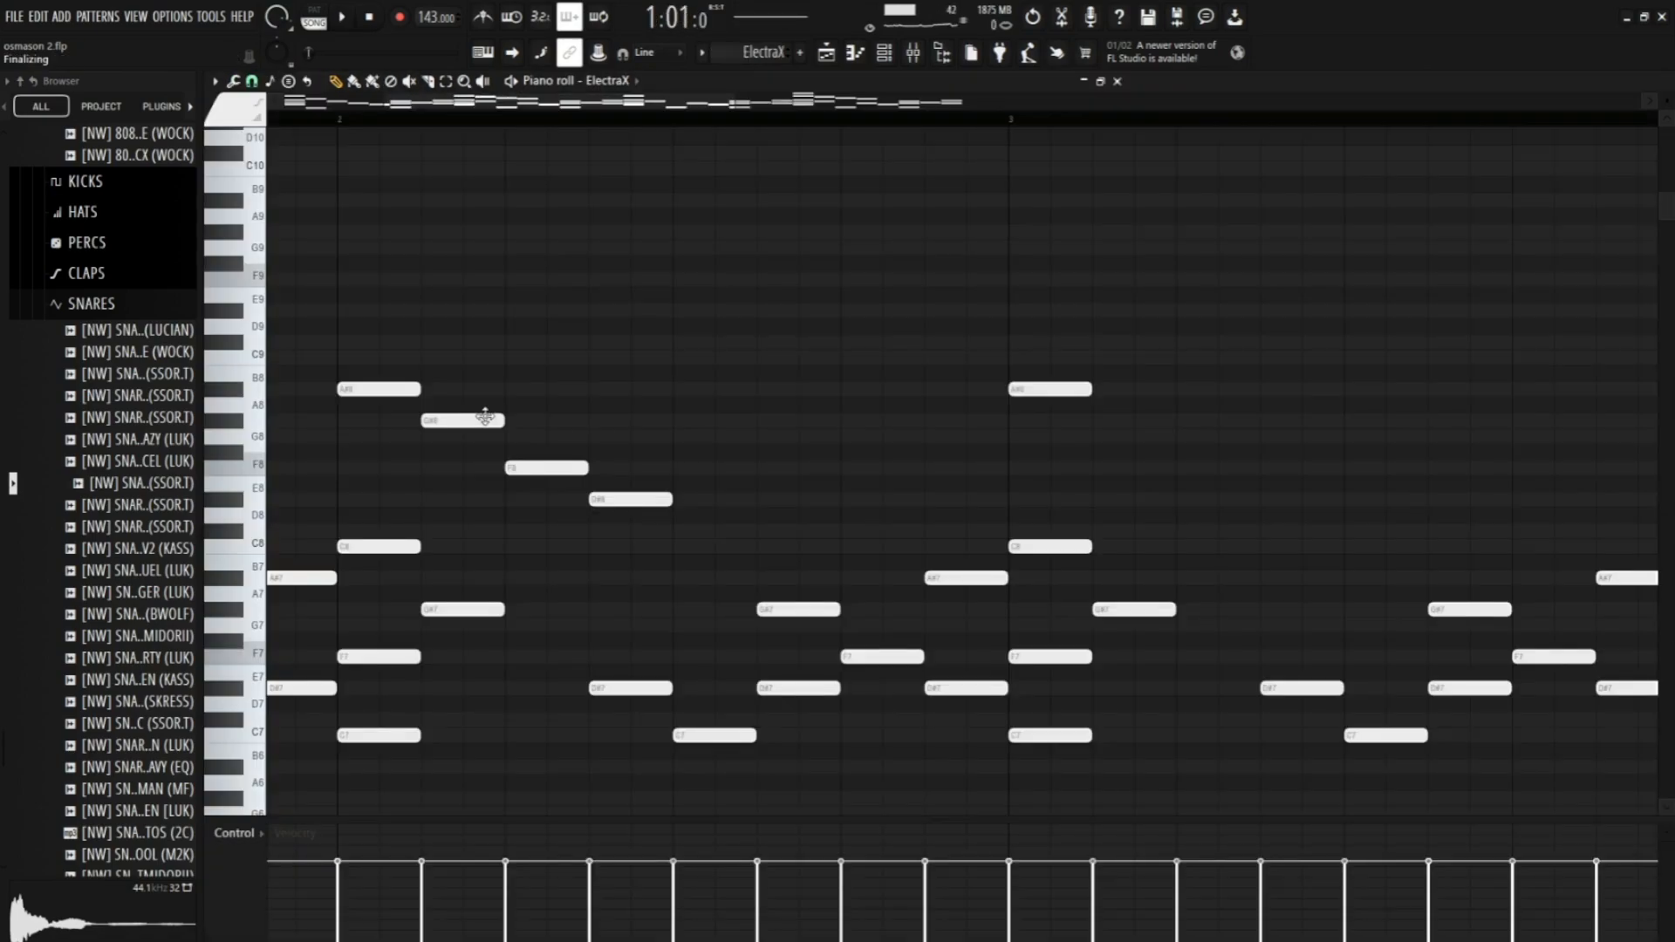
pyautogui.click(1665, 84)
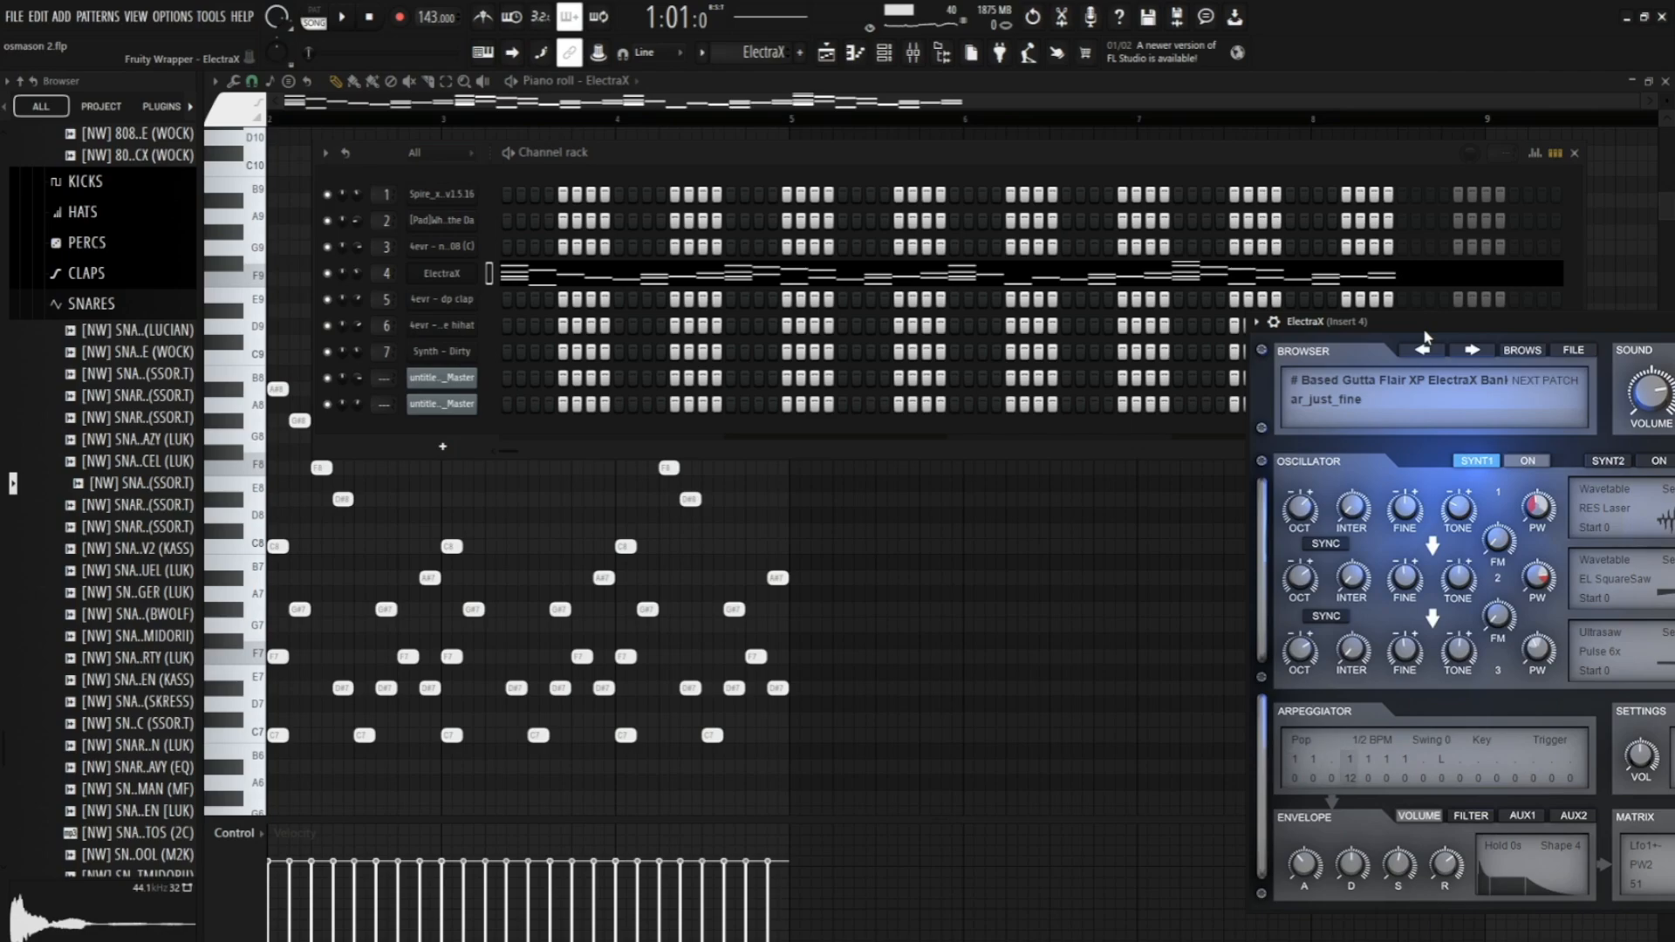
pyautogui.moveTo(1426, 337); pyautogui.dragTo(399, 240)
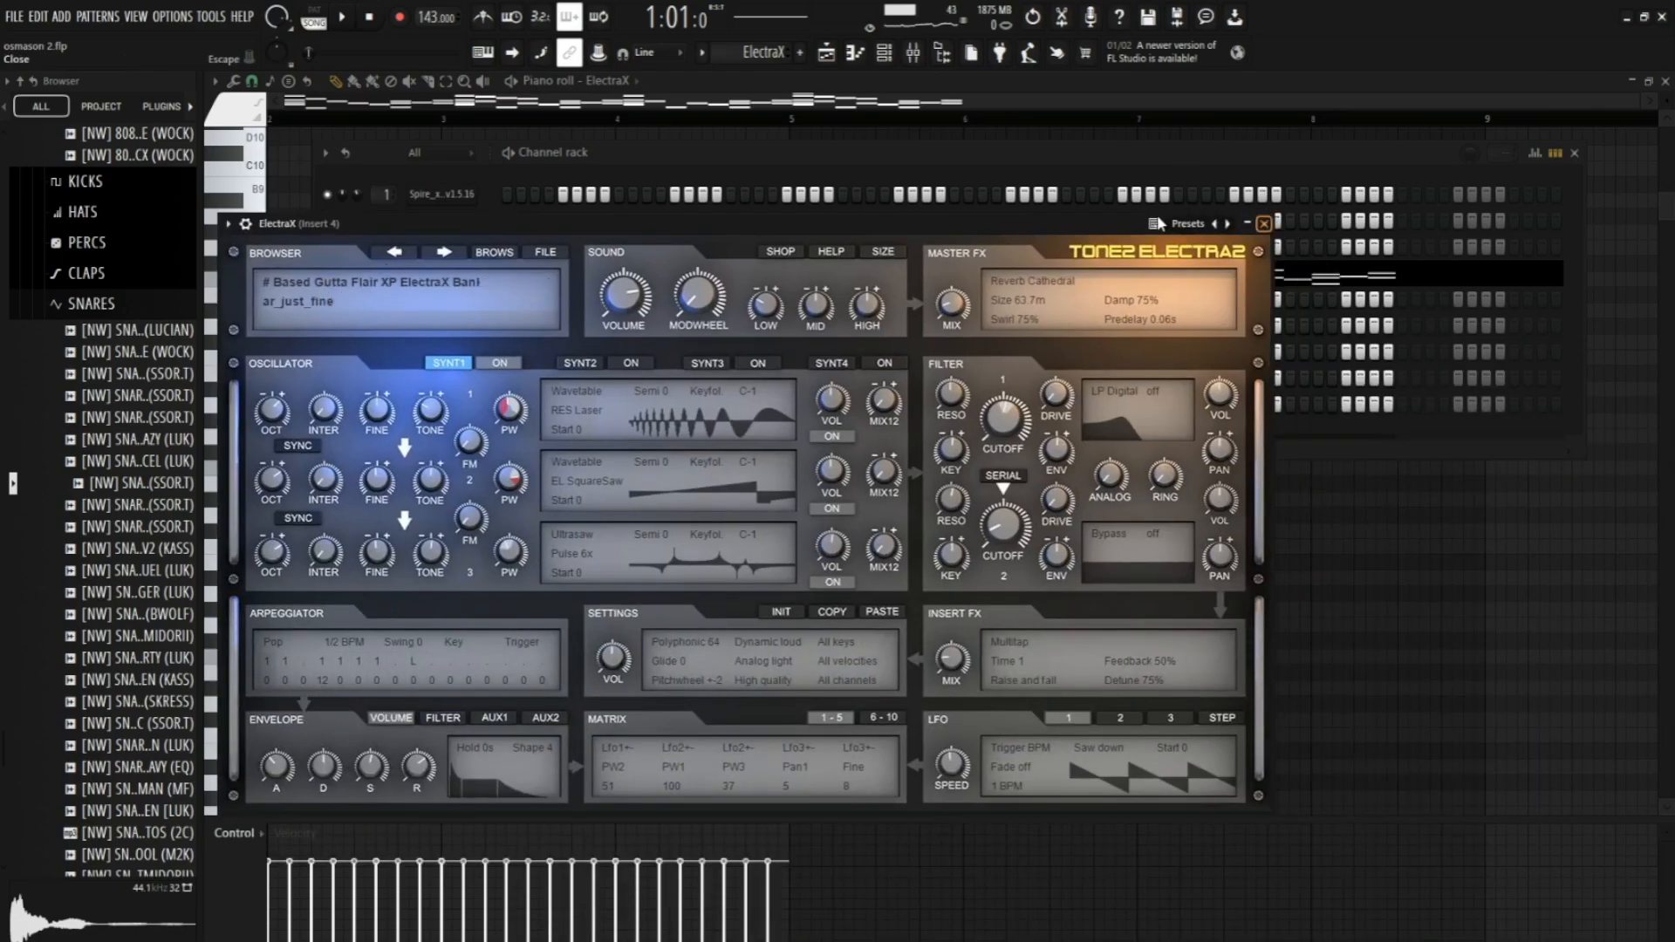
pyautogui.click(1263, 224)
pyautogui.click(1574, 155)
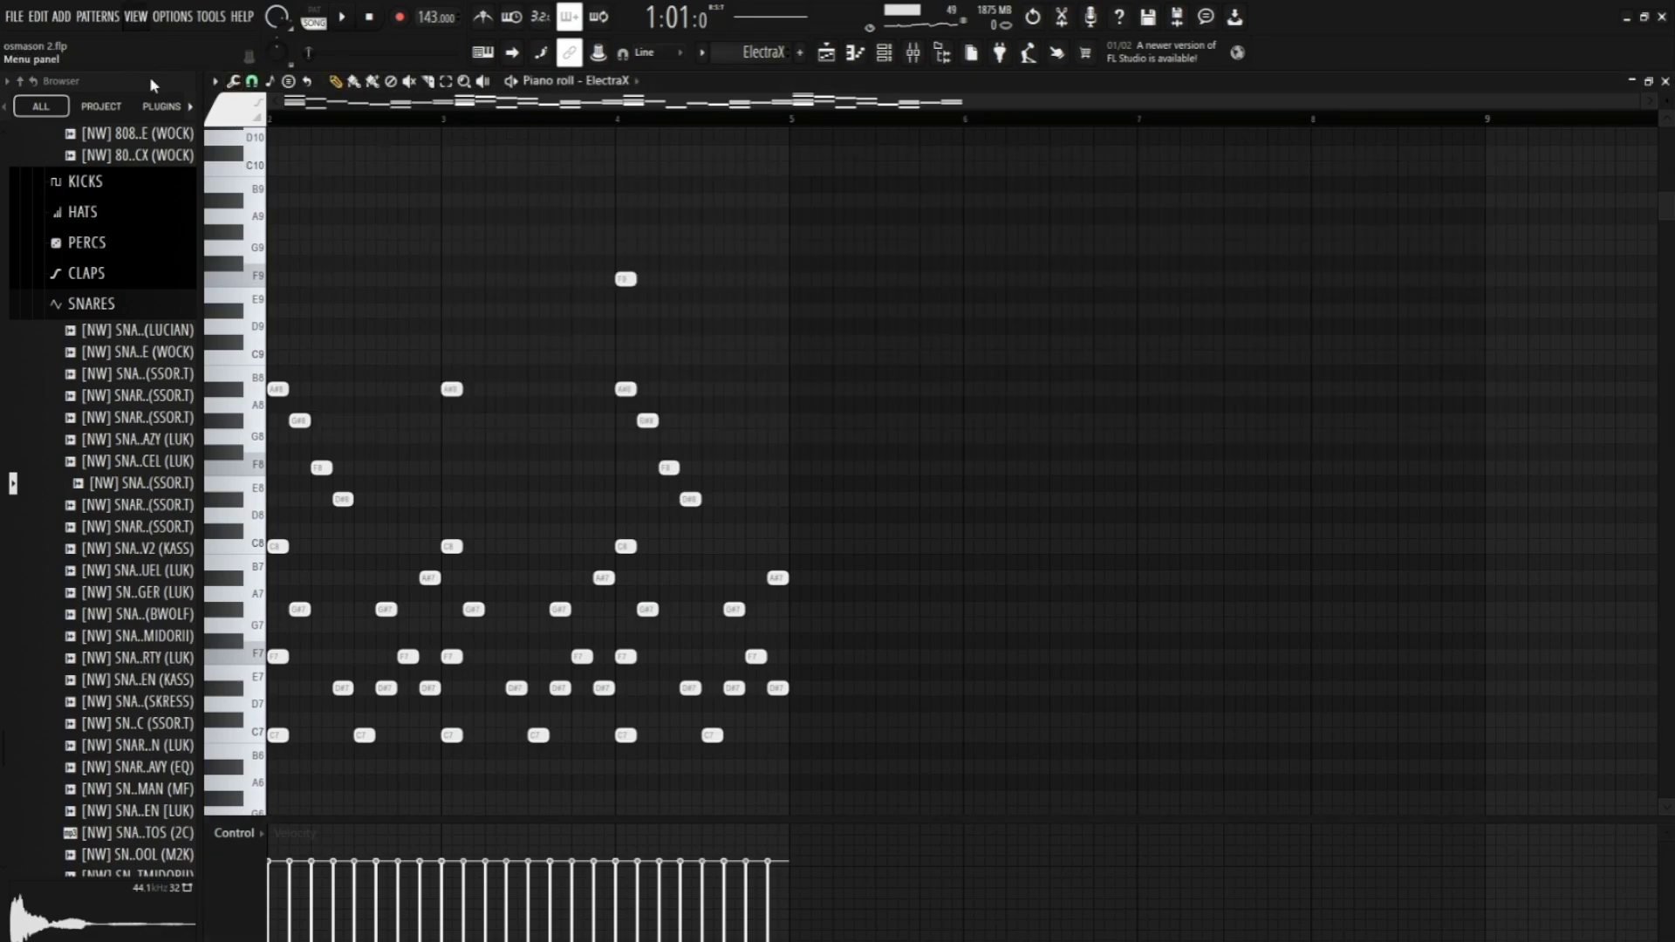
# Play the ElectraX melody while viewing the effects chain on mixer Insert 4.
pyautogui.press('F9')
pyautogui.press('space')
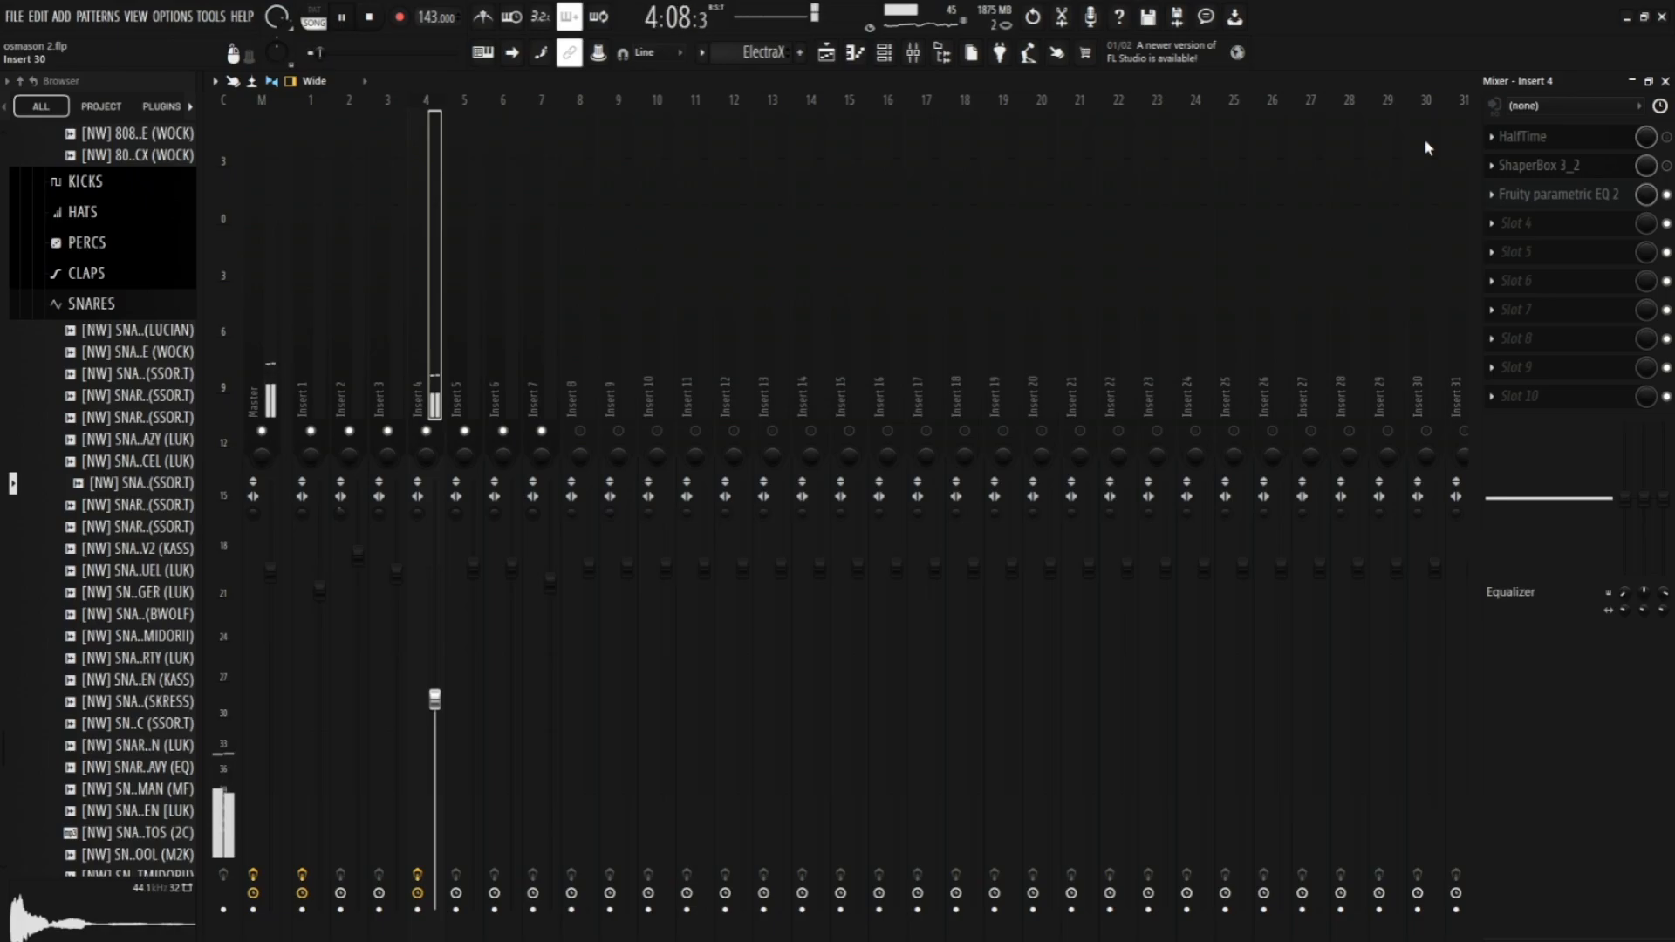
pyautogui.press('space')
# Recheck the Insert 4 effects and play the ElectraX melody while following its notes in the piano roll.
pyautogui.press('F7')
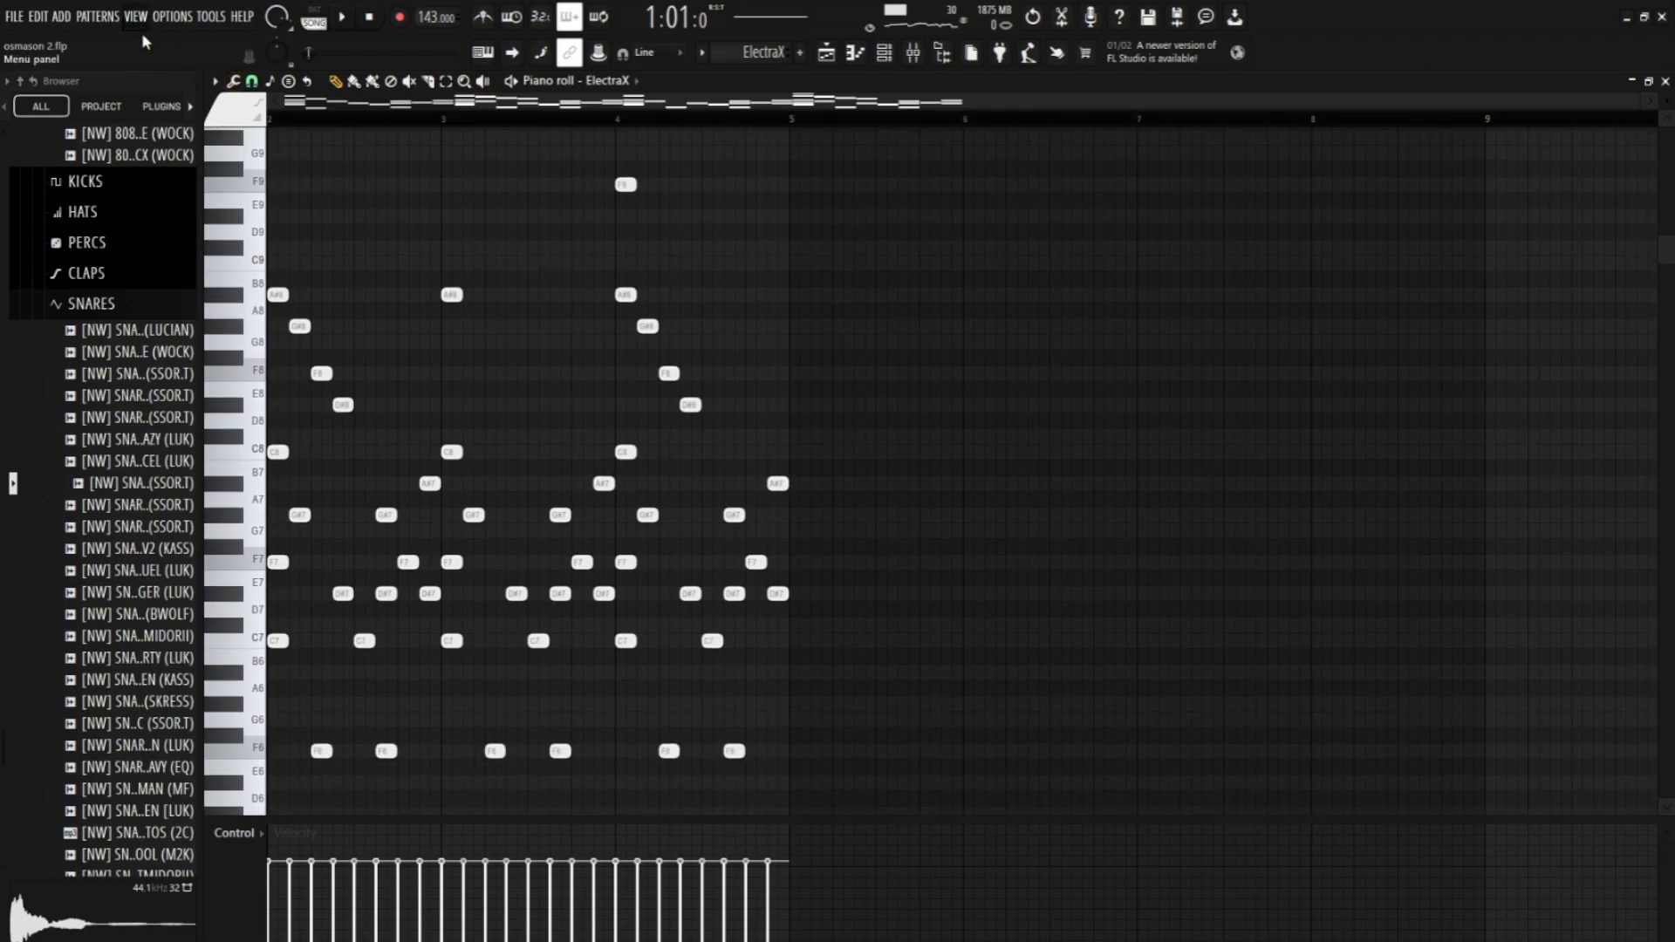
pyautogui.press('F6')
pyautogui.press('F9')
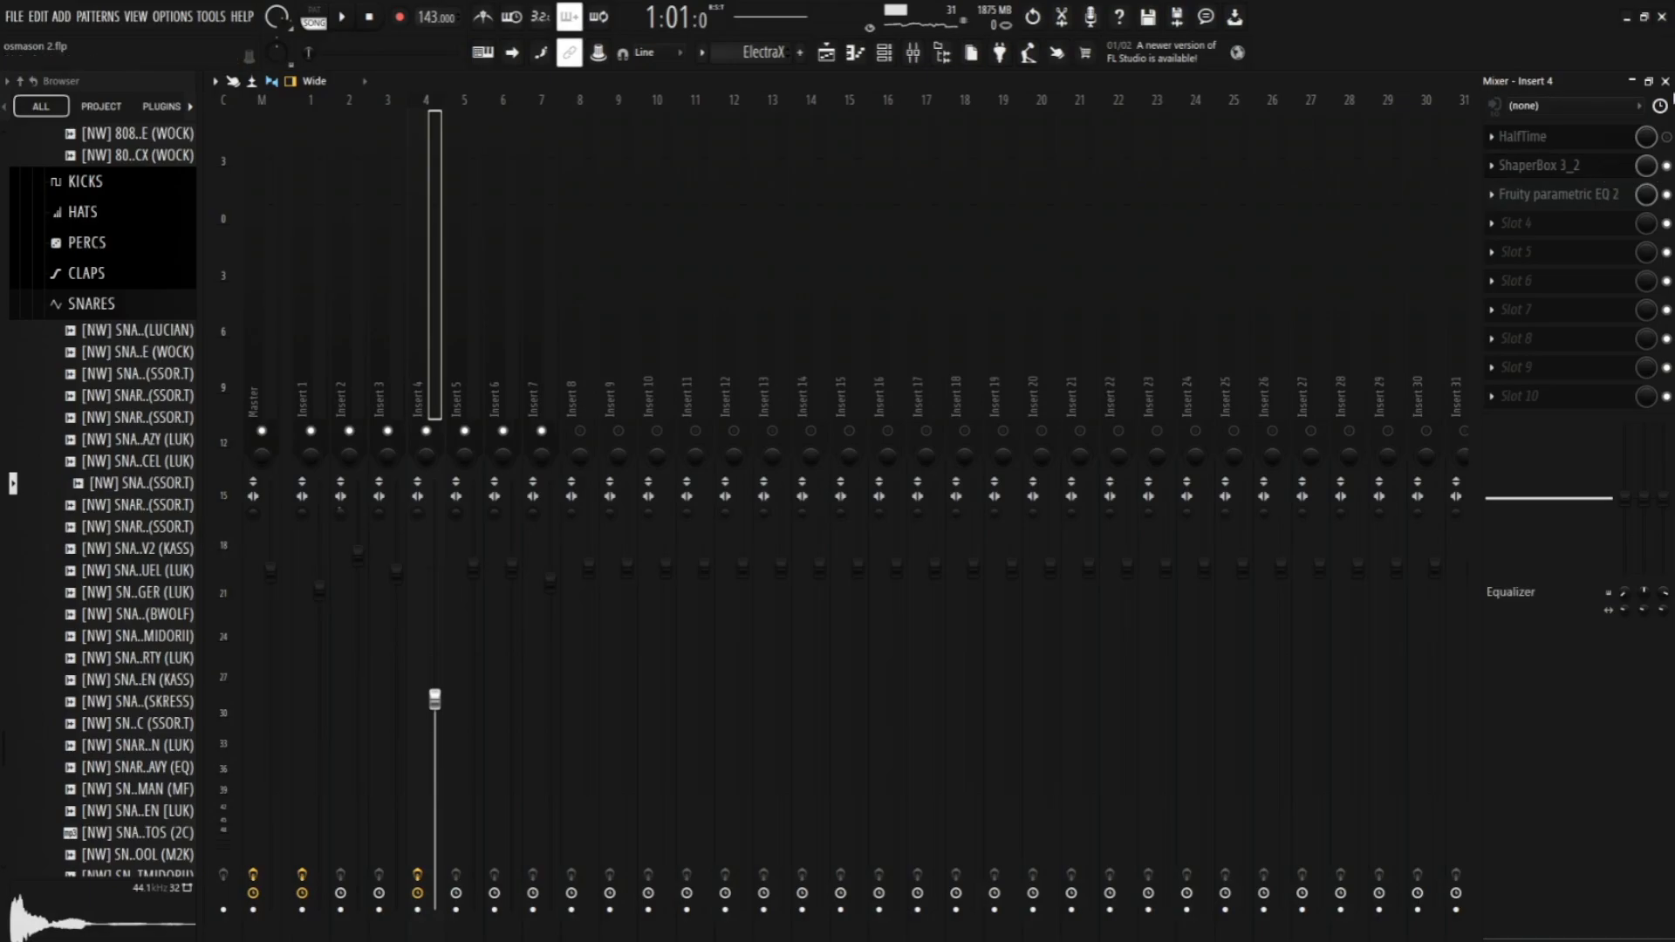
pyautogui.press('F7')
pyautogui.press('space')
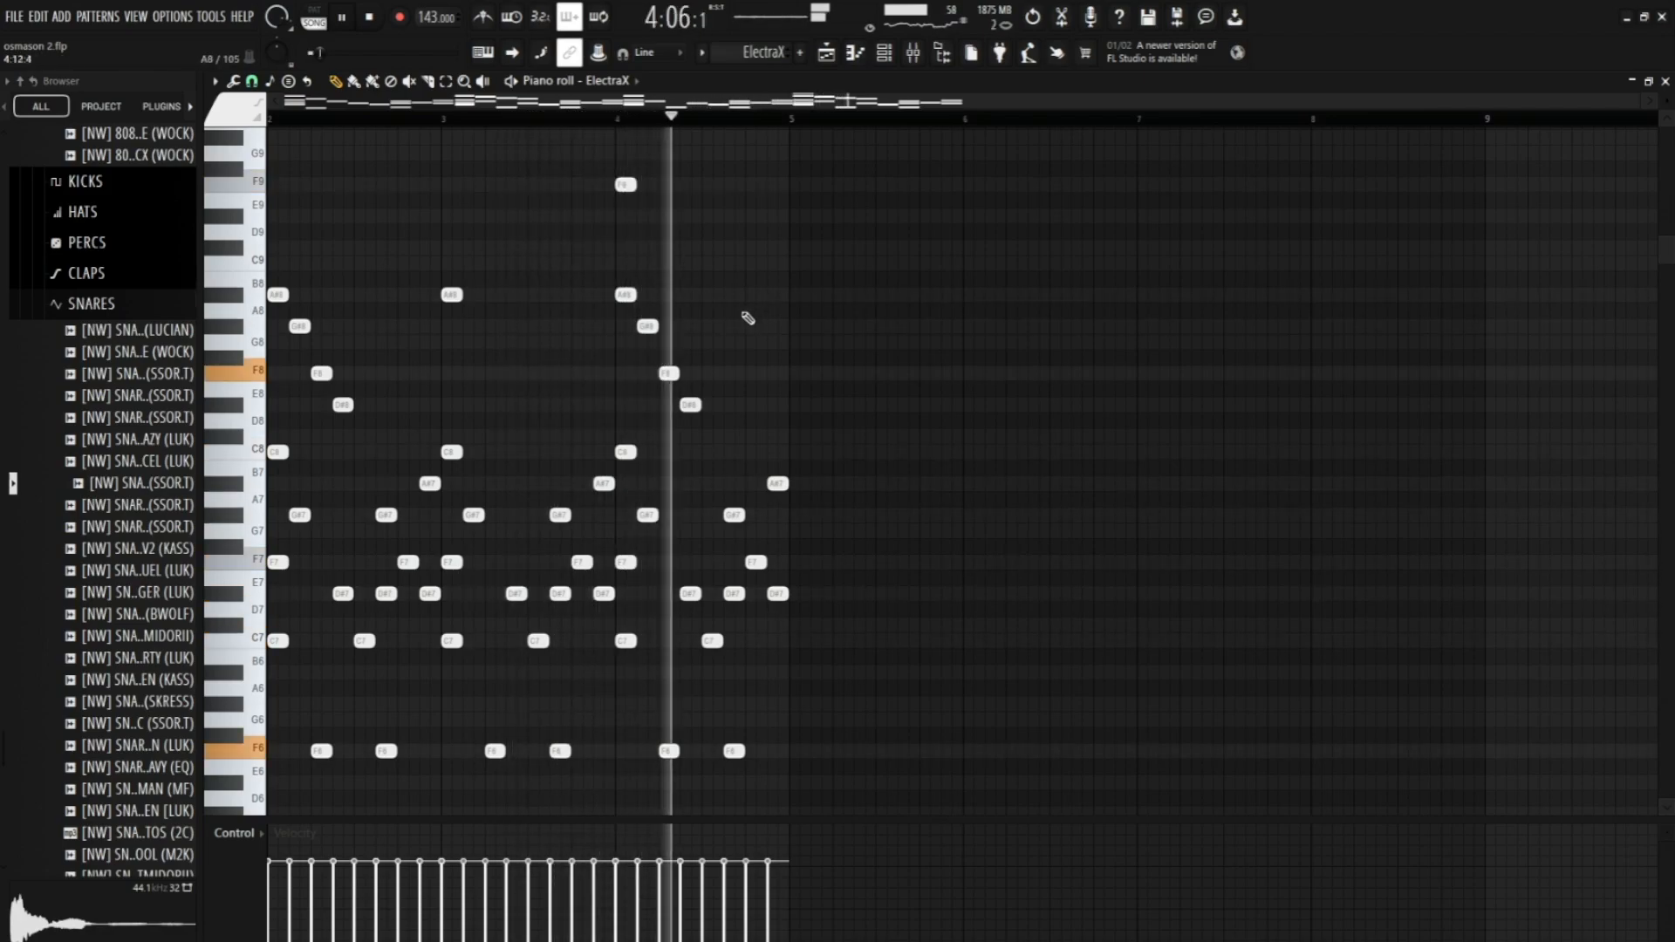
pyautogui.press('space')
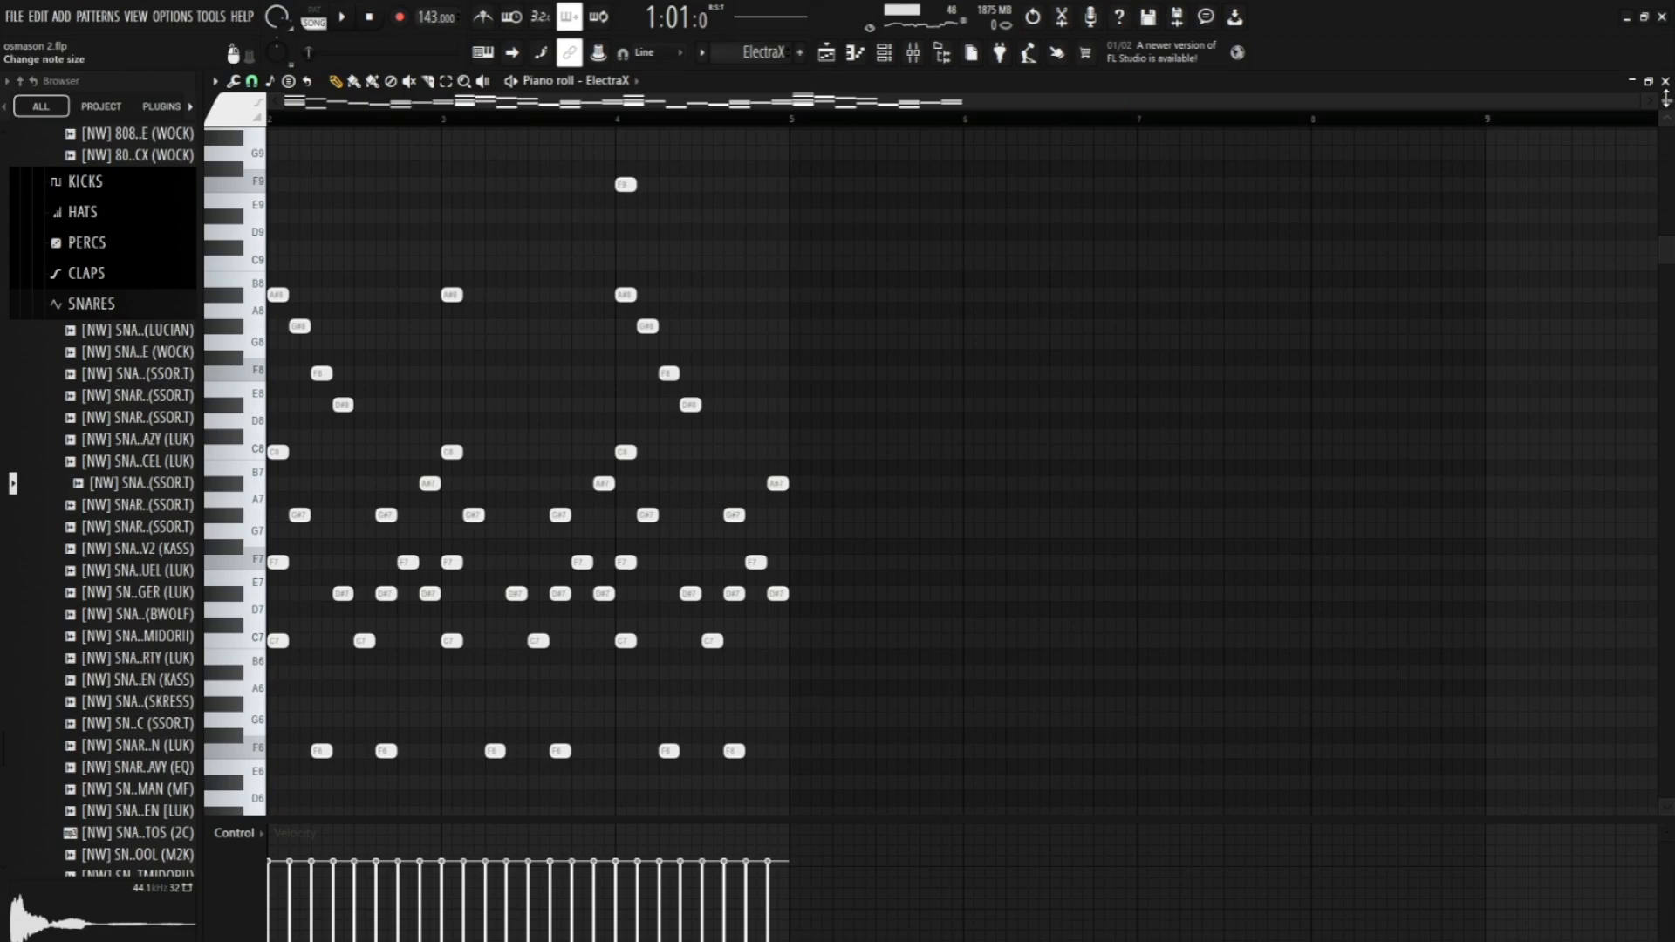
# Open the [Pad]Whispers in the Da pattern on Track 4 in the piano roll and play its melody from the start.
pyautogui.press('F5')
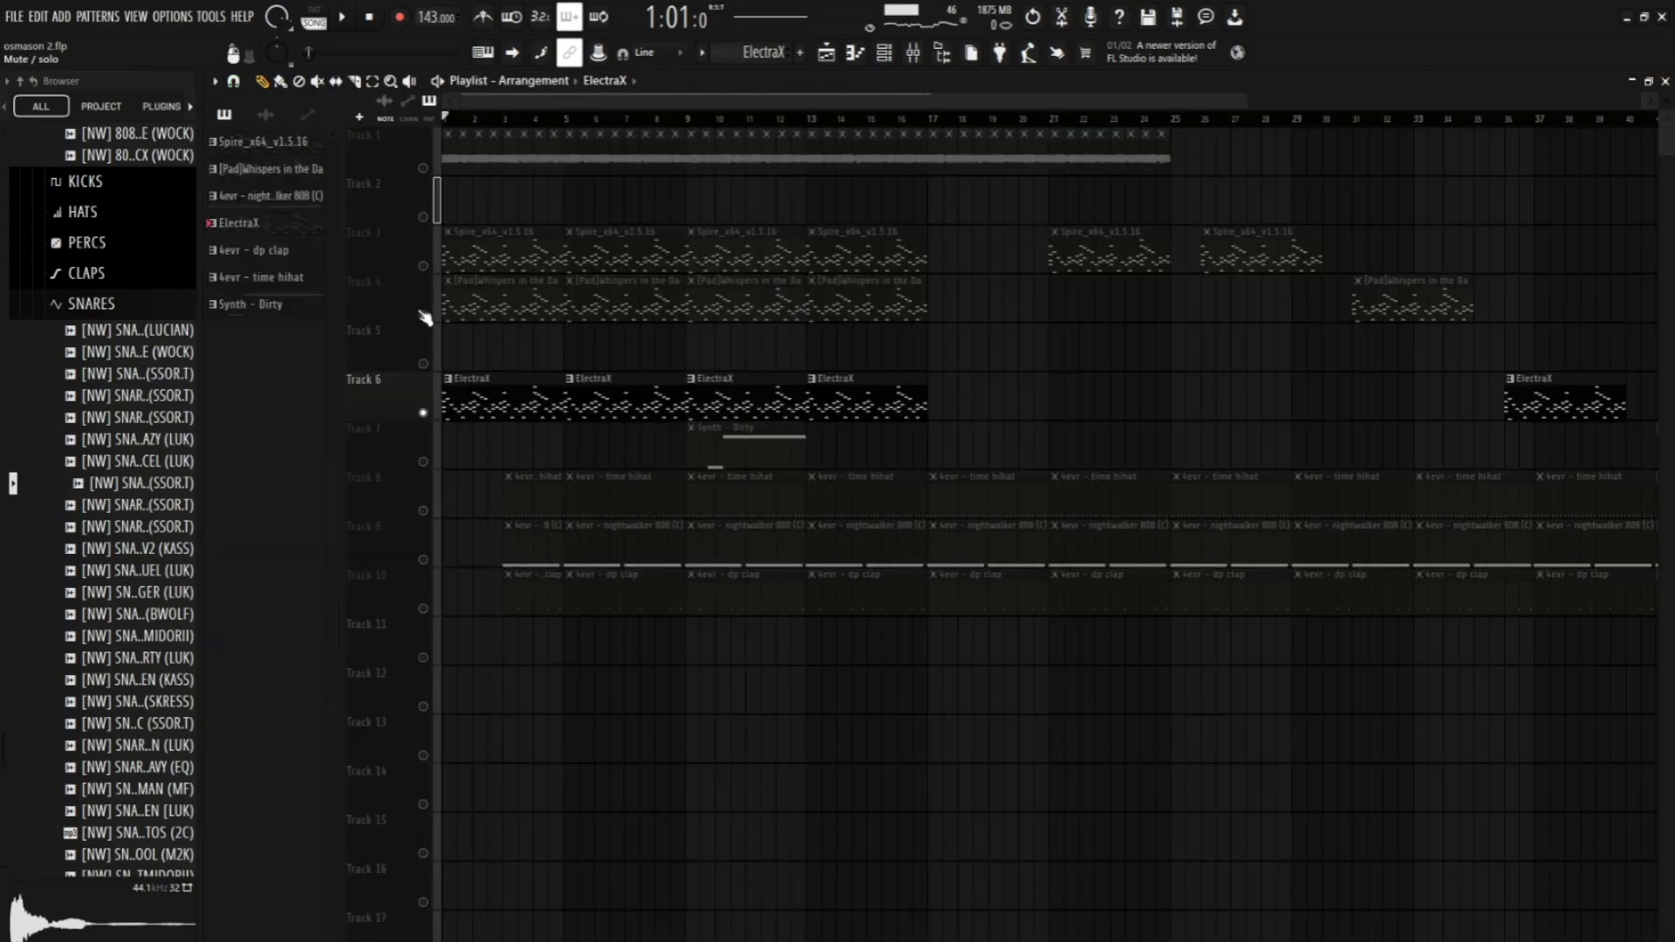
pyautogui.doubleClick(468, 302)
pyautogui.scroll(-5, 468, 302)
pyautogui.hscroll(-4, 522, 106)
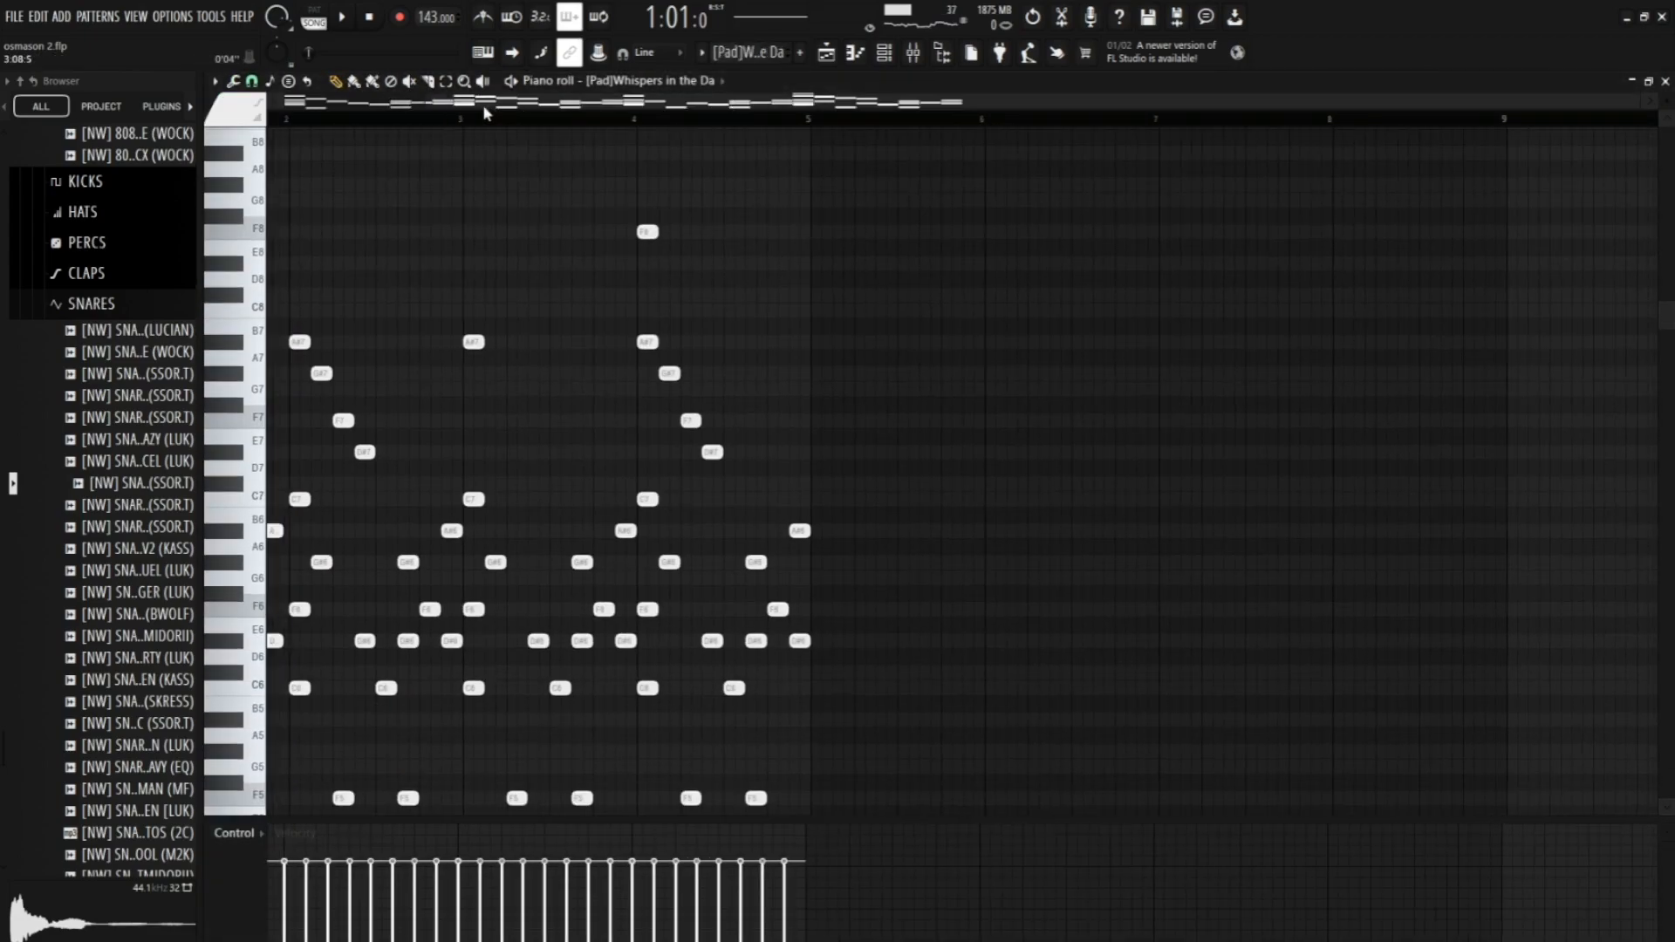
pyautogui.scroll(-2, 391, 178)
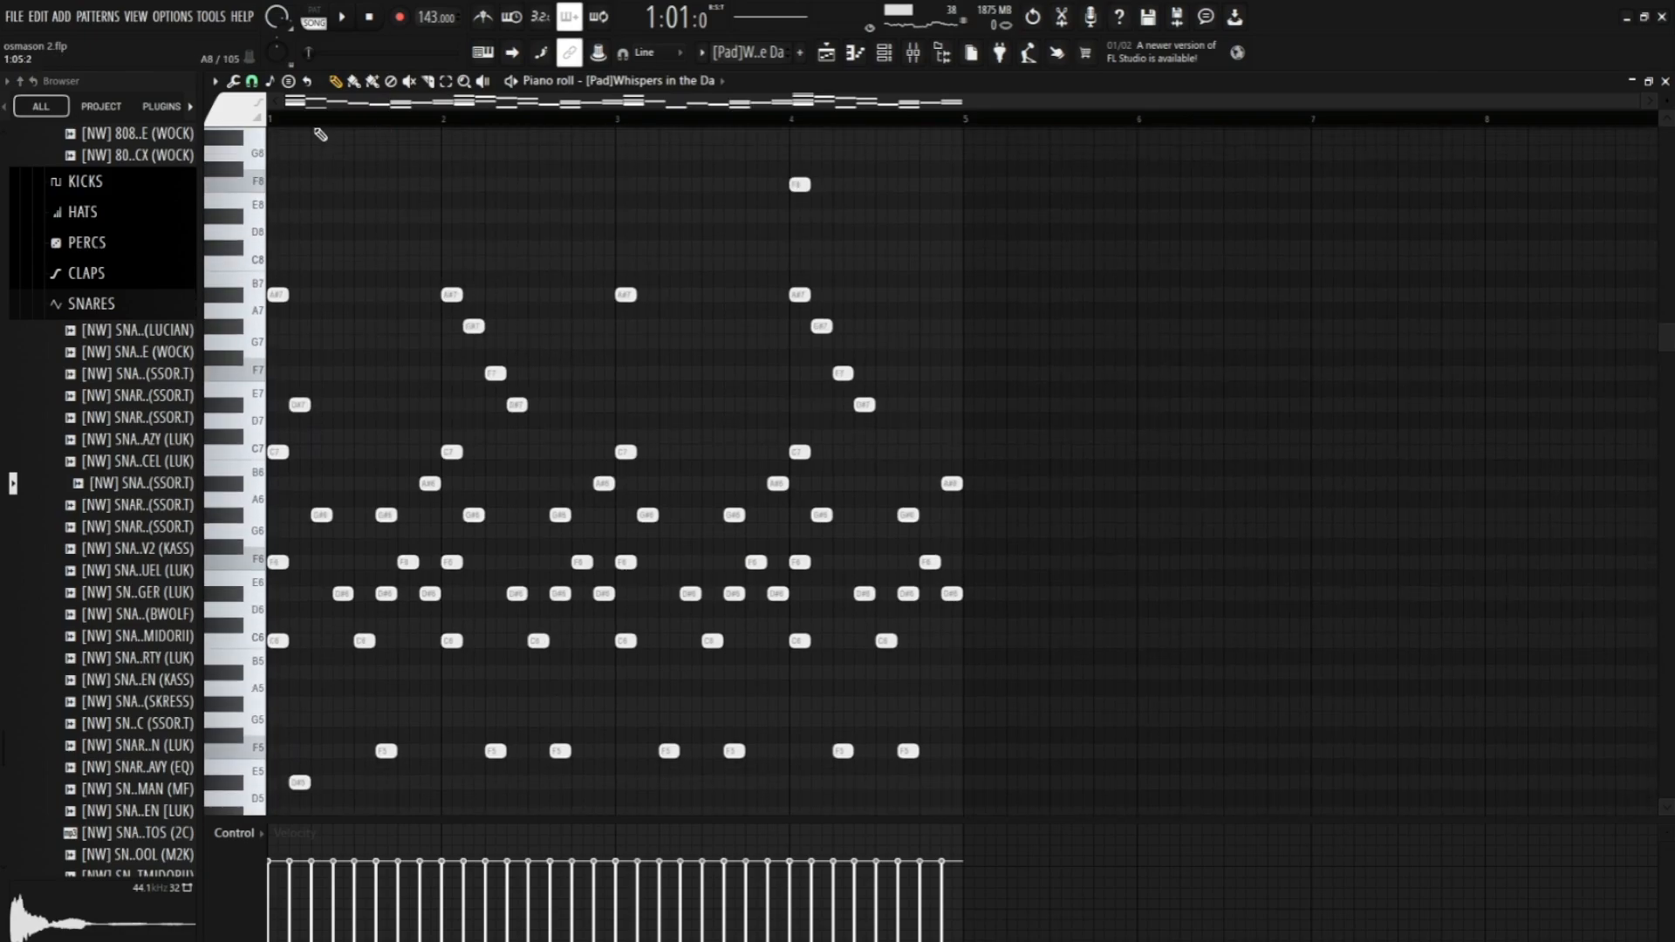
pyautogui.moveTo(641, 351); pyautogui.dragTo(657, 281)
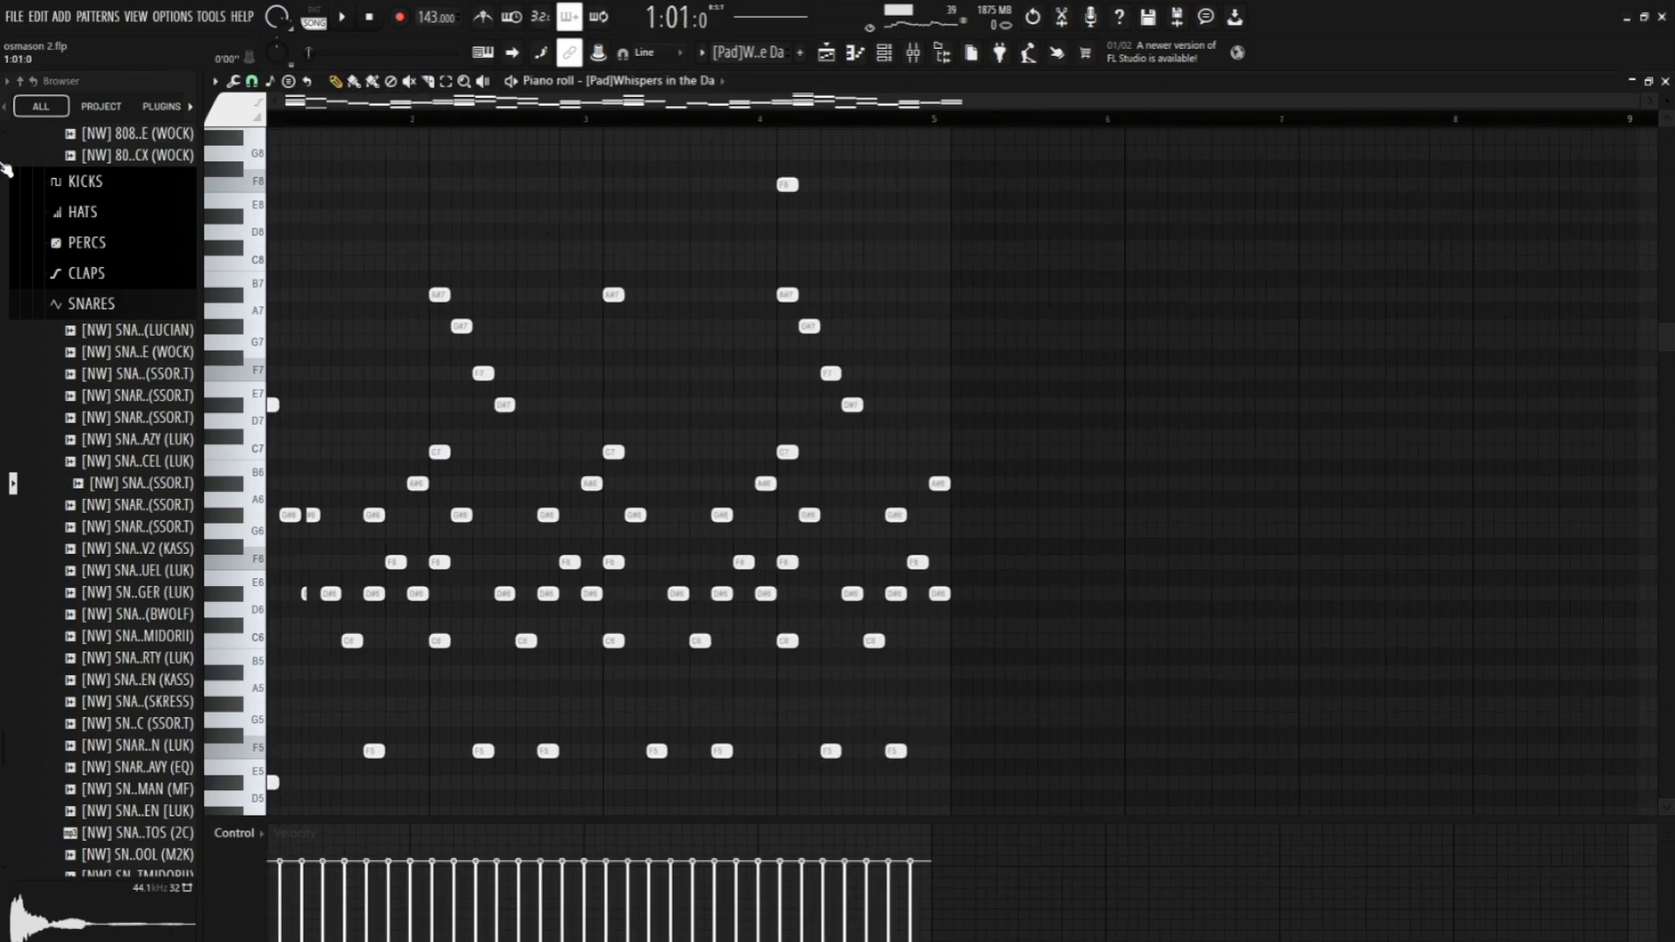
pyautogui.press('space')
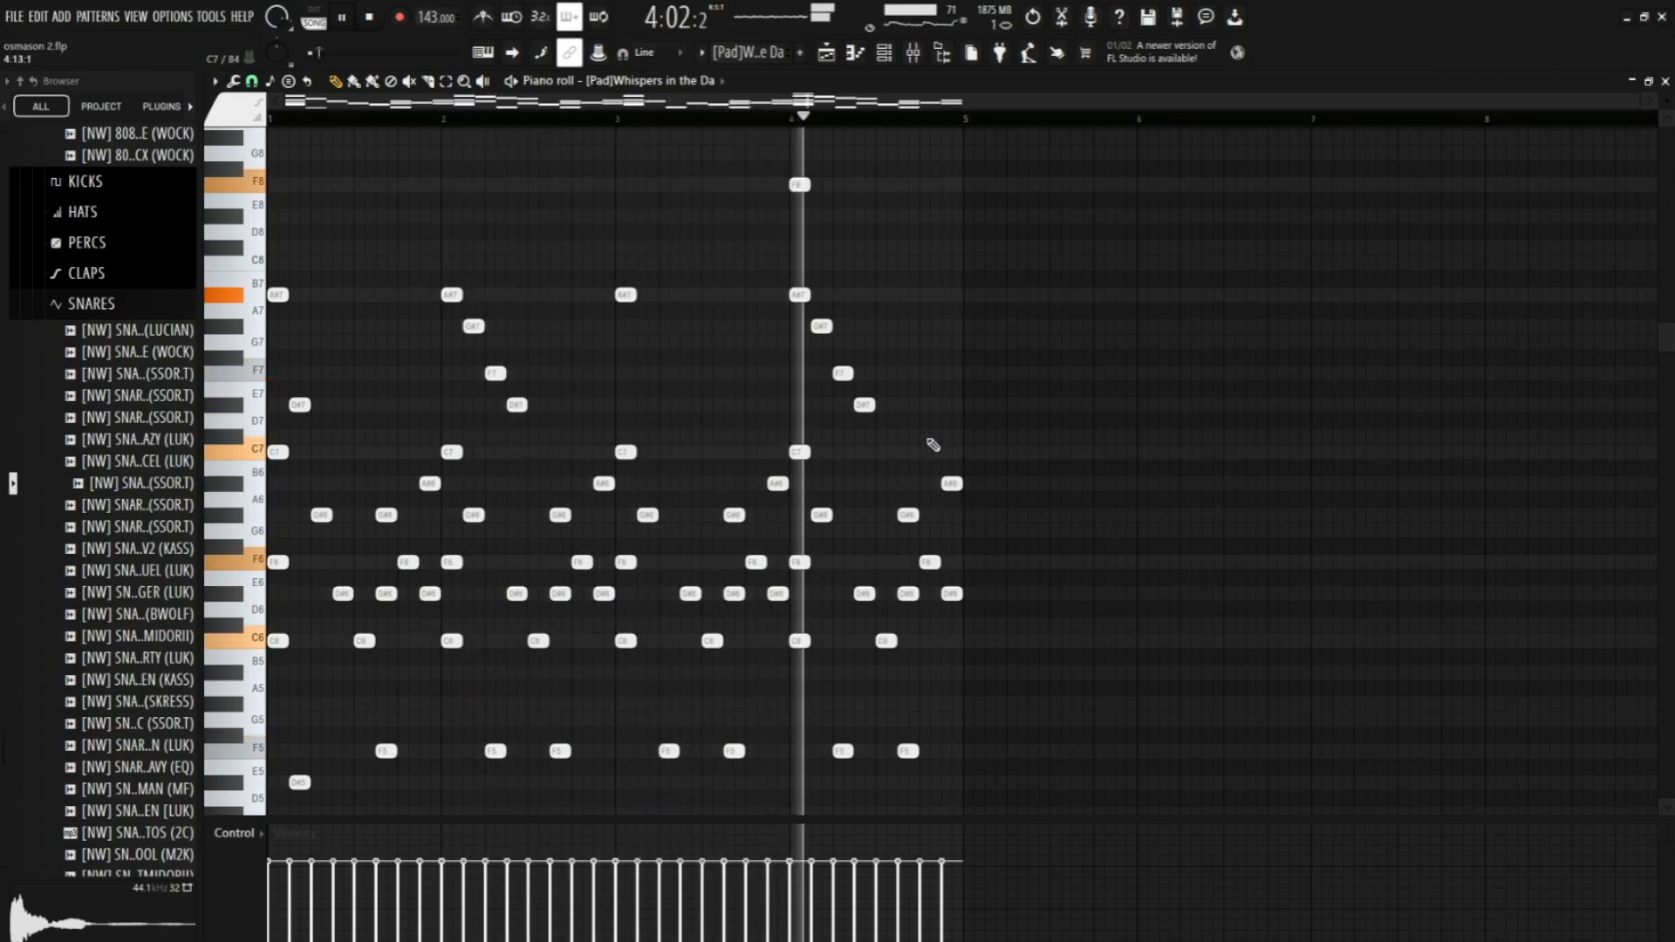
pyautogui.press('space')
# Solo Track 1 in the playlist and inspect the sample settings of its first audio clip.
pyautogui.press('F5')
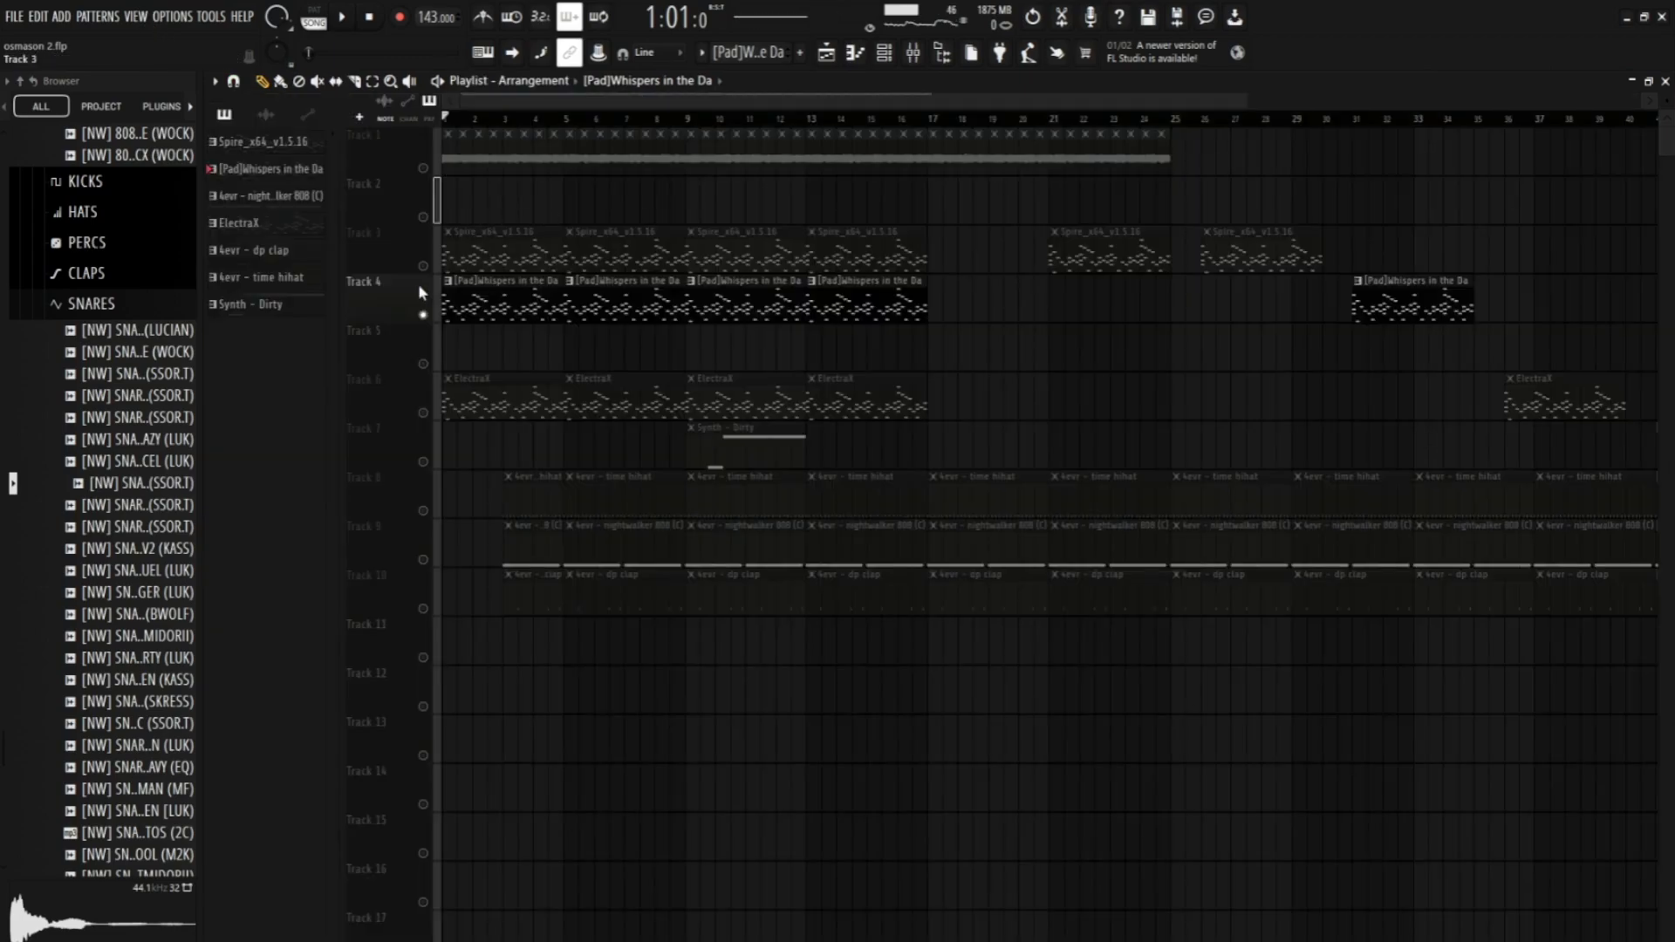
pyautogui.rightClick(423, 168)
pyautogui.scroll(8, 412, 258)
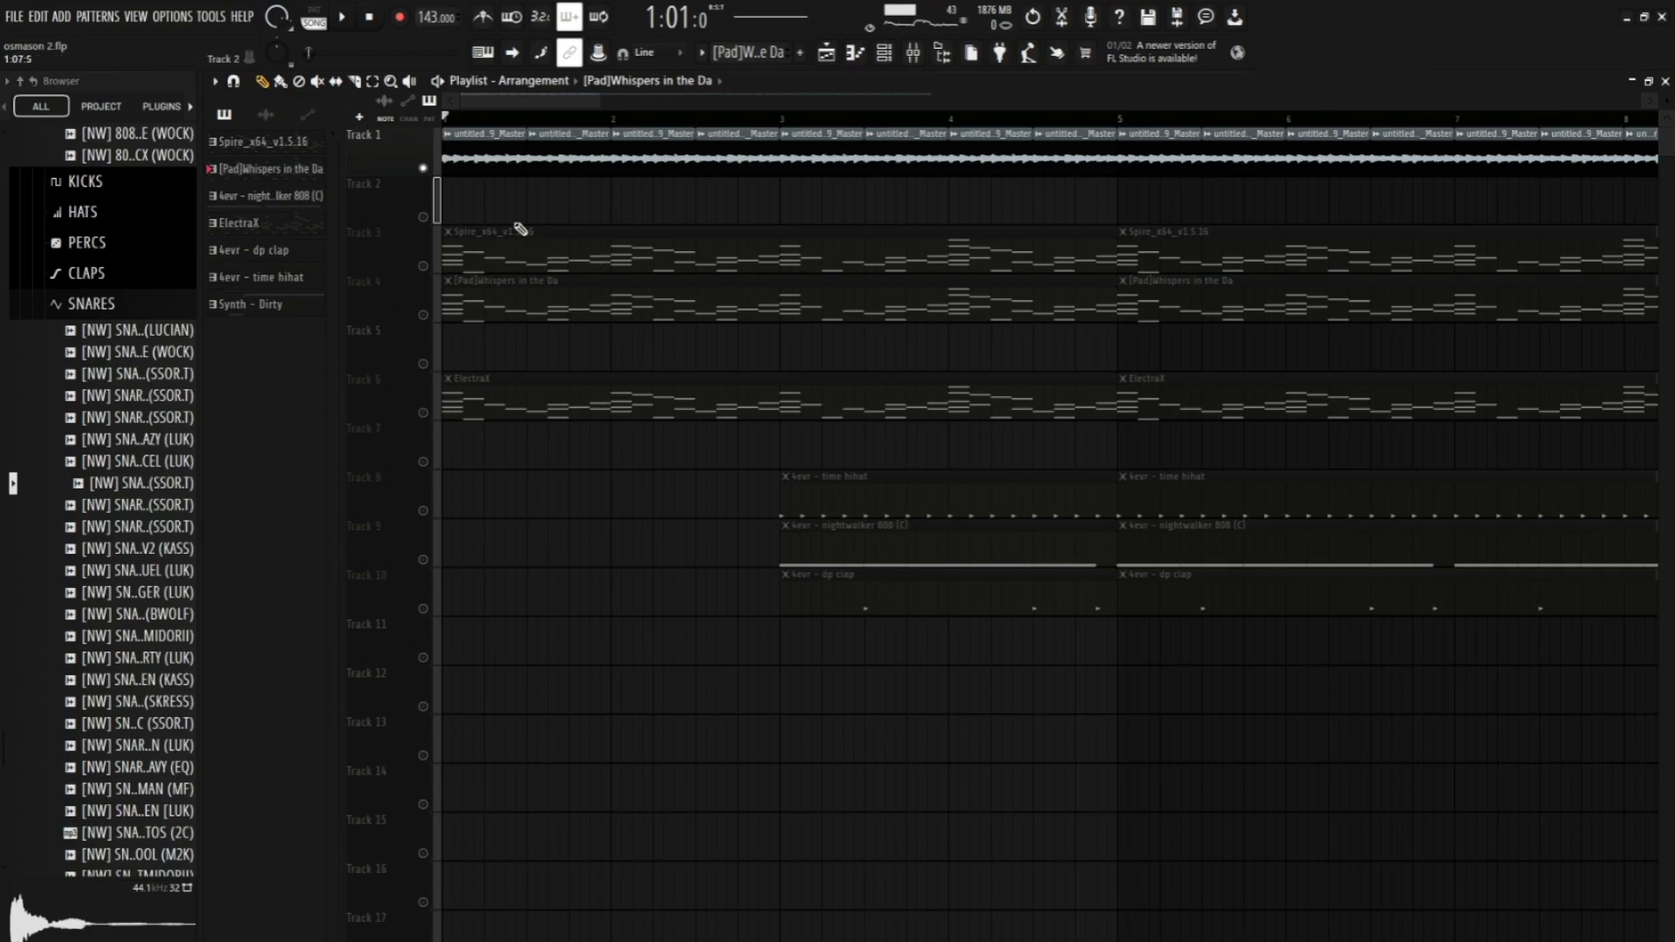
pyautogui.doubleClick(479, 164)
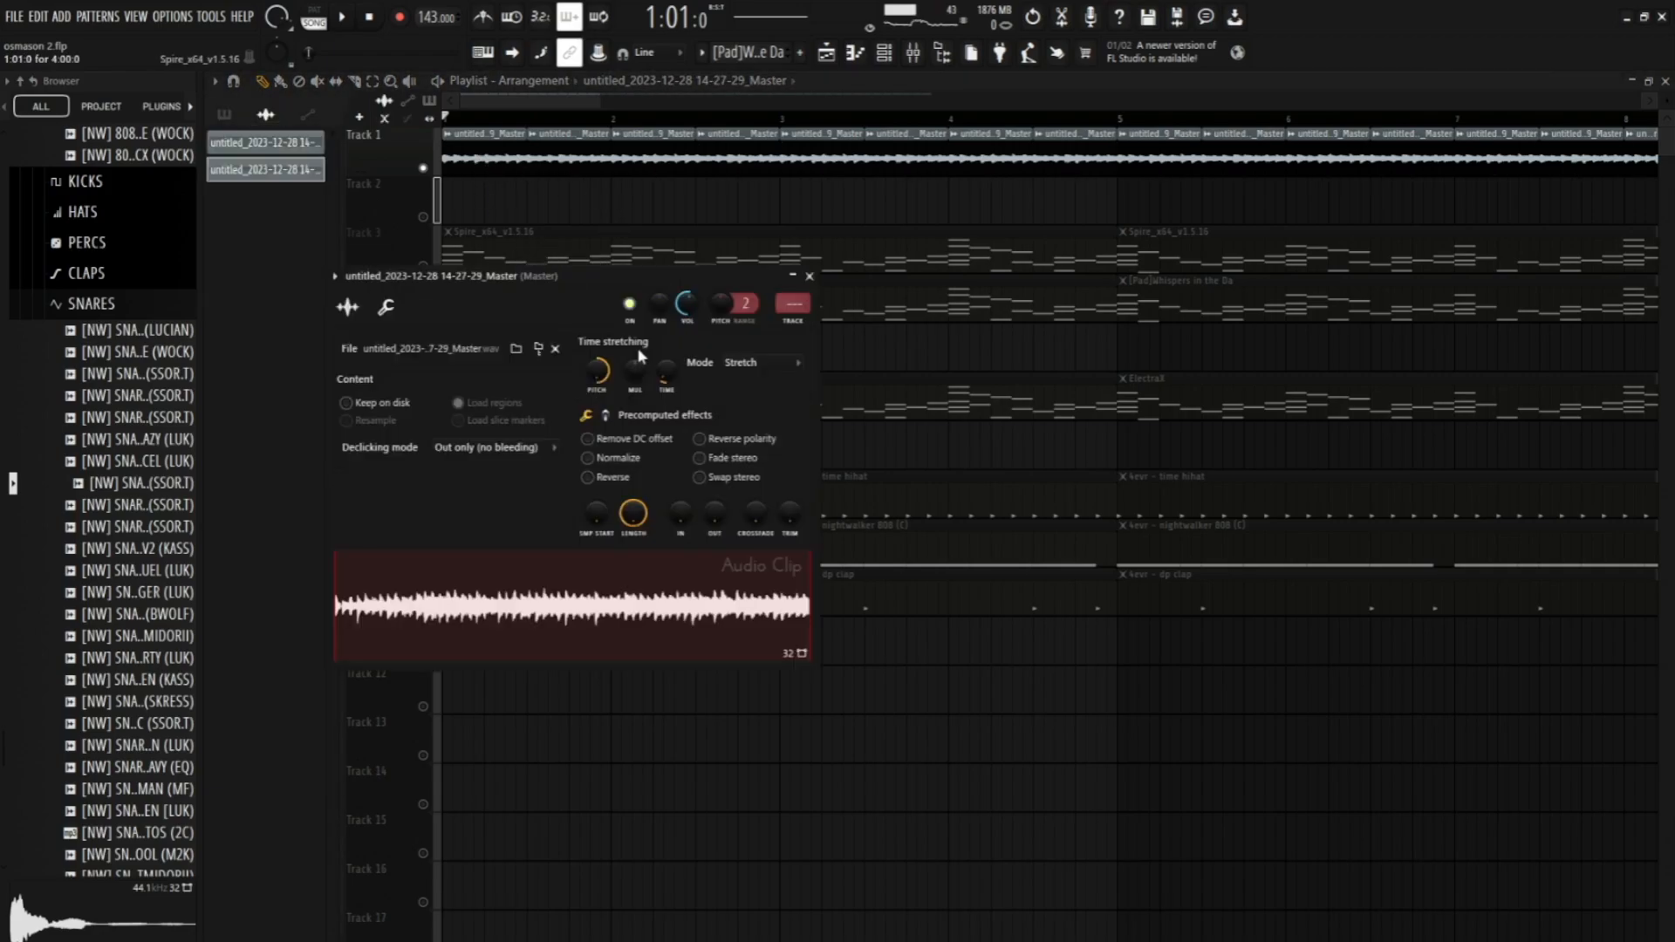
pyautogui.click(808, 276)
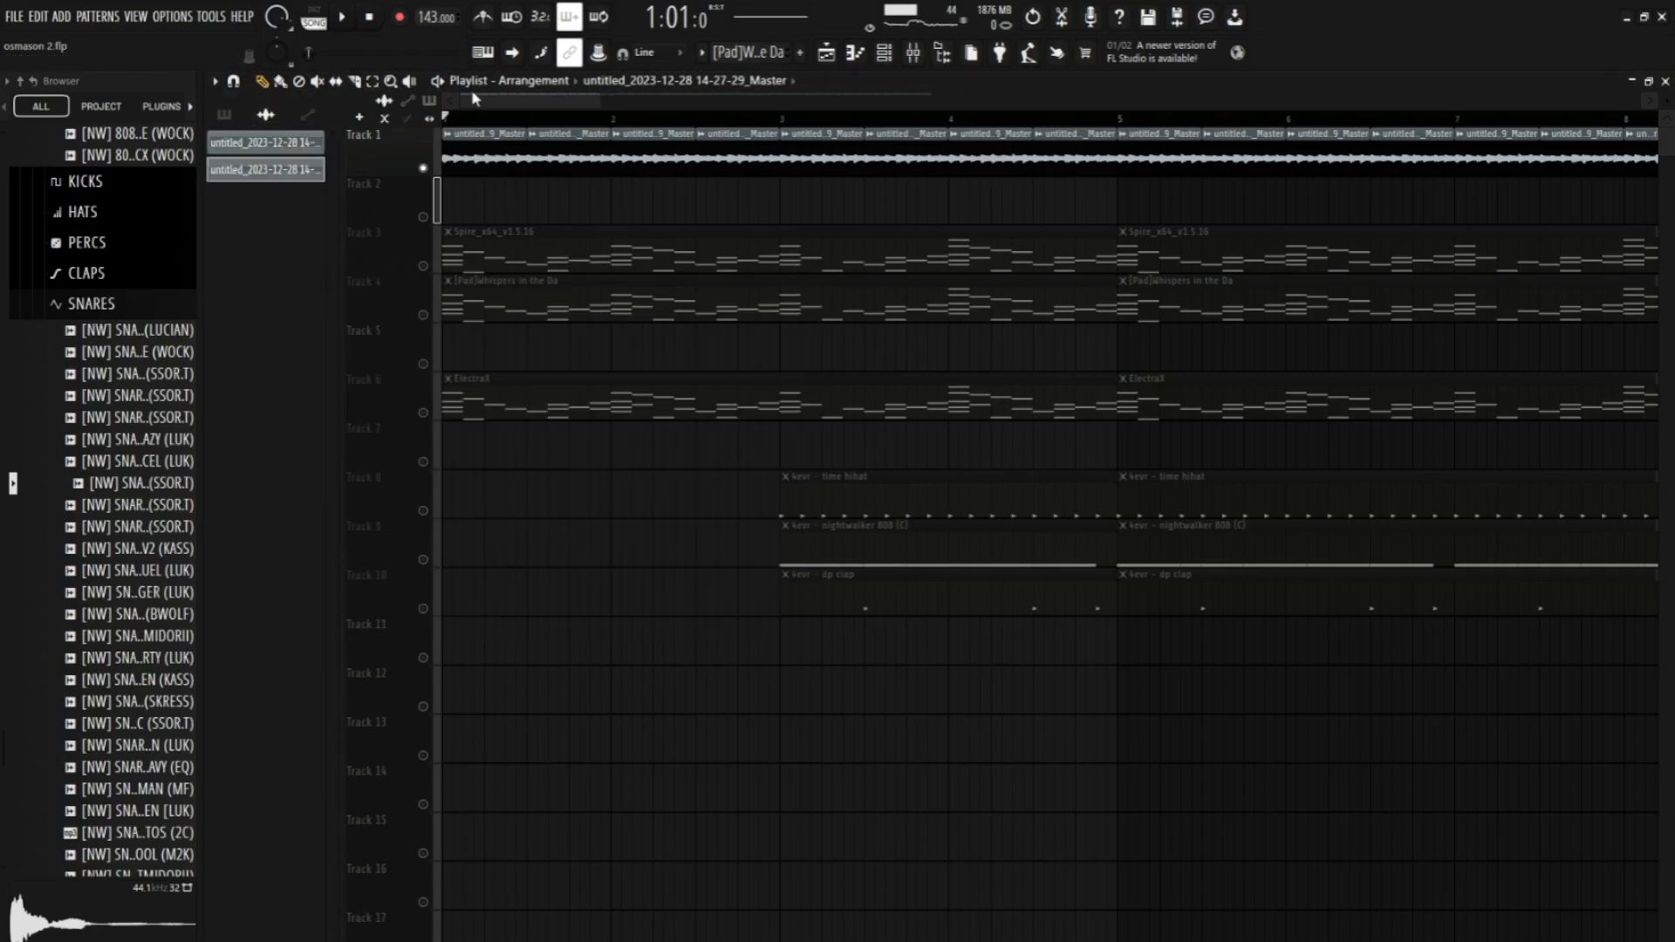
# Play the soloed audio clips on Track 1 from the start of the arrangement.
pyautogui.press('space')
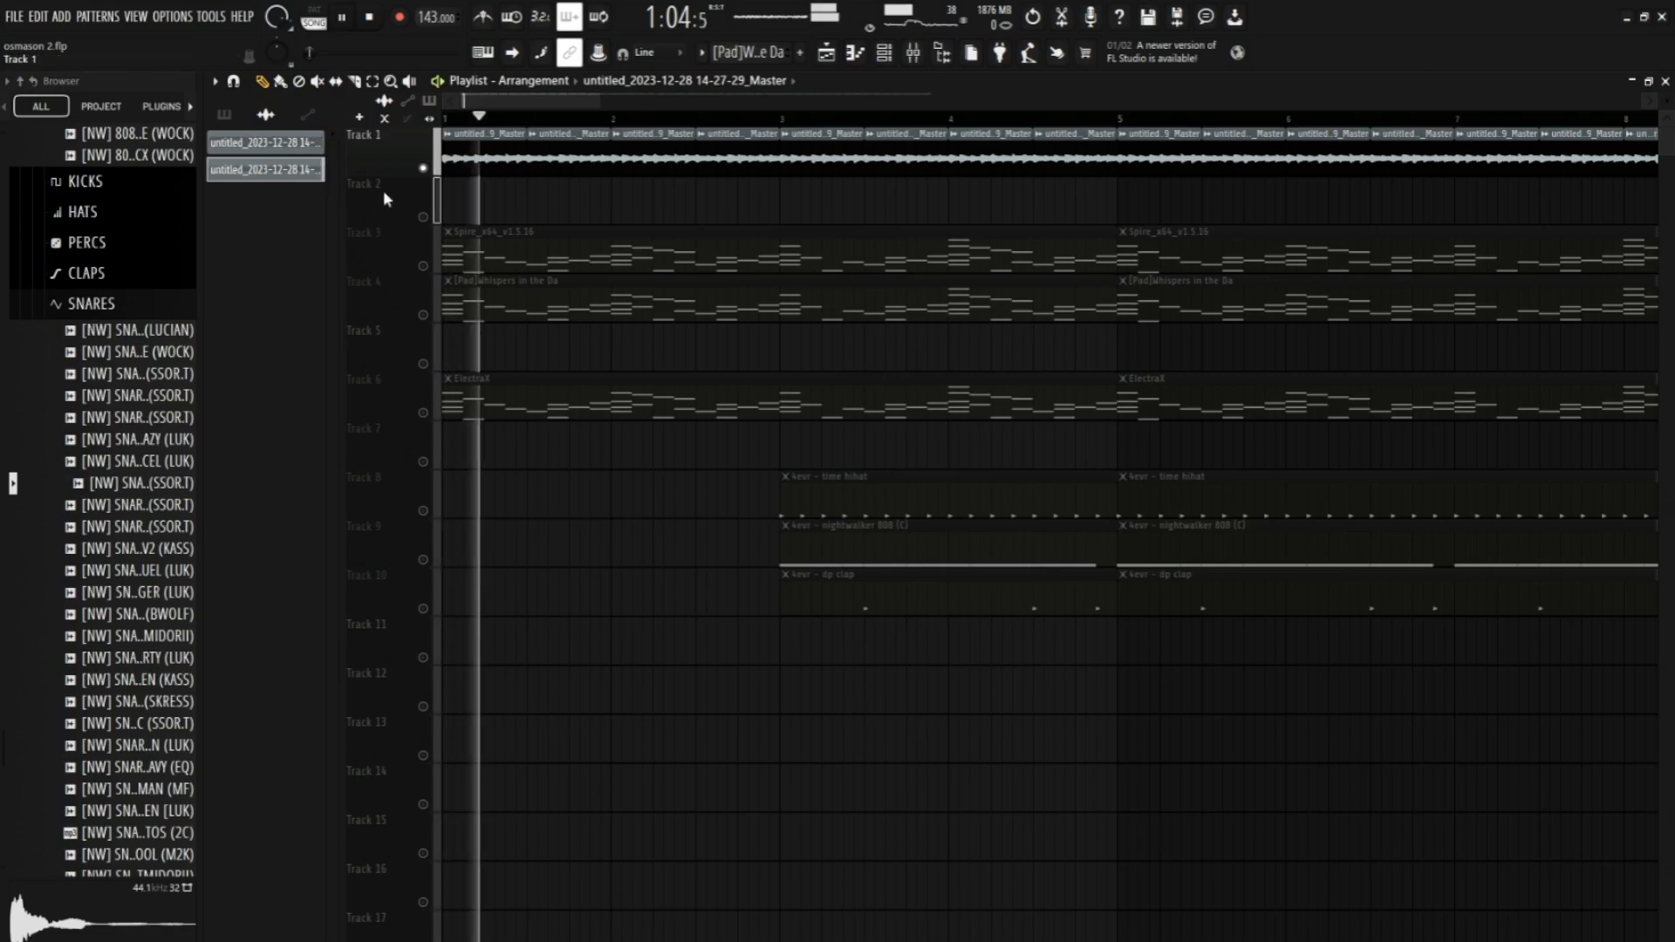
pyautogui.scroll(-5, 610, 587)
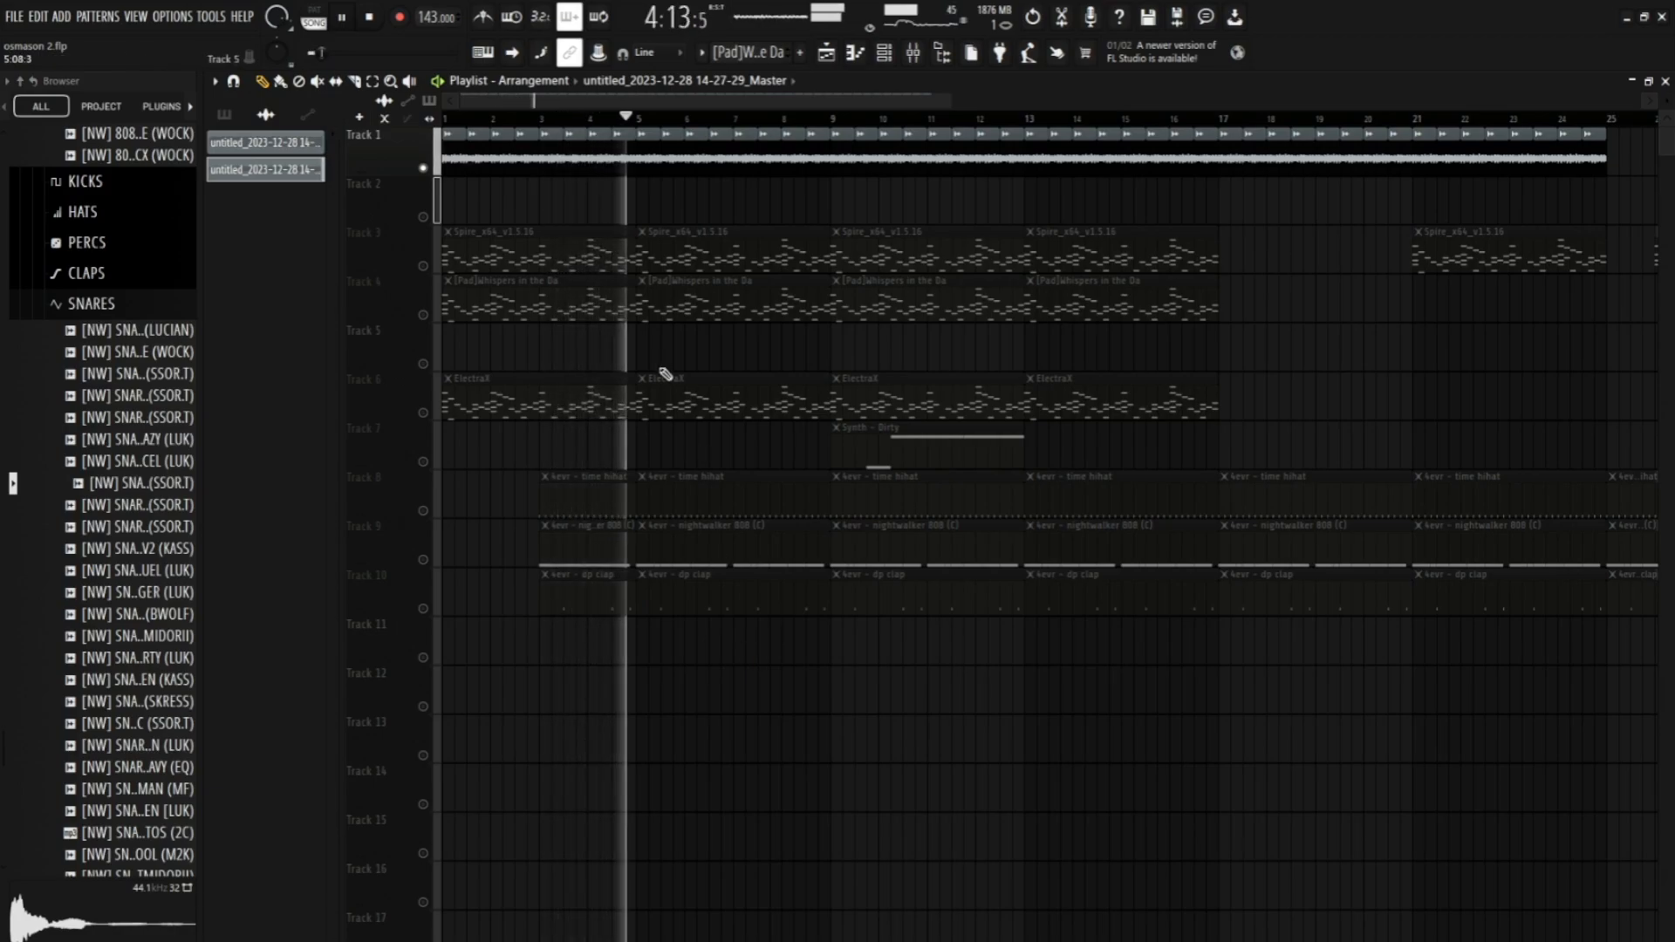
pyautogui.press('space')
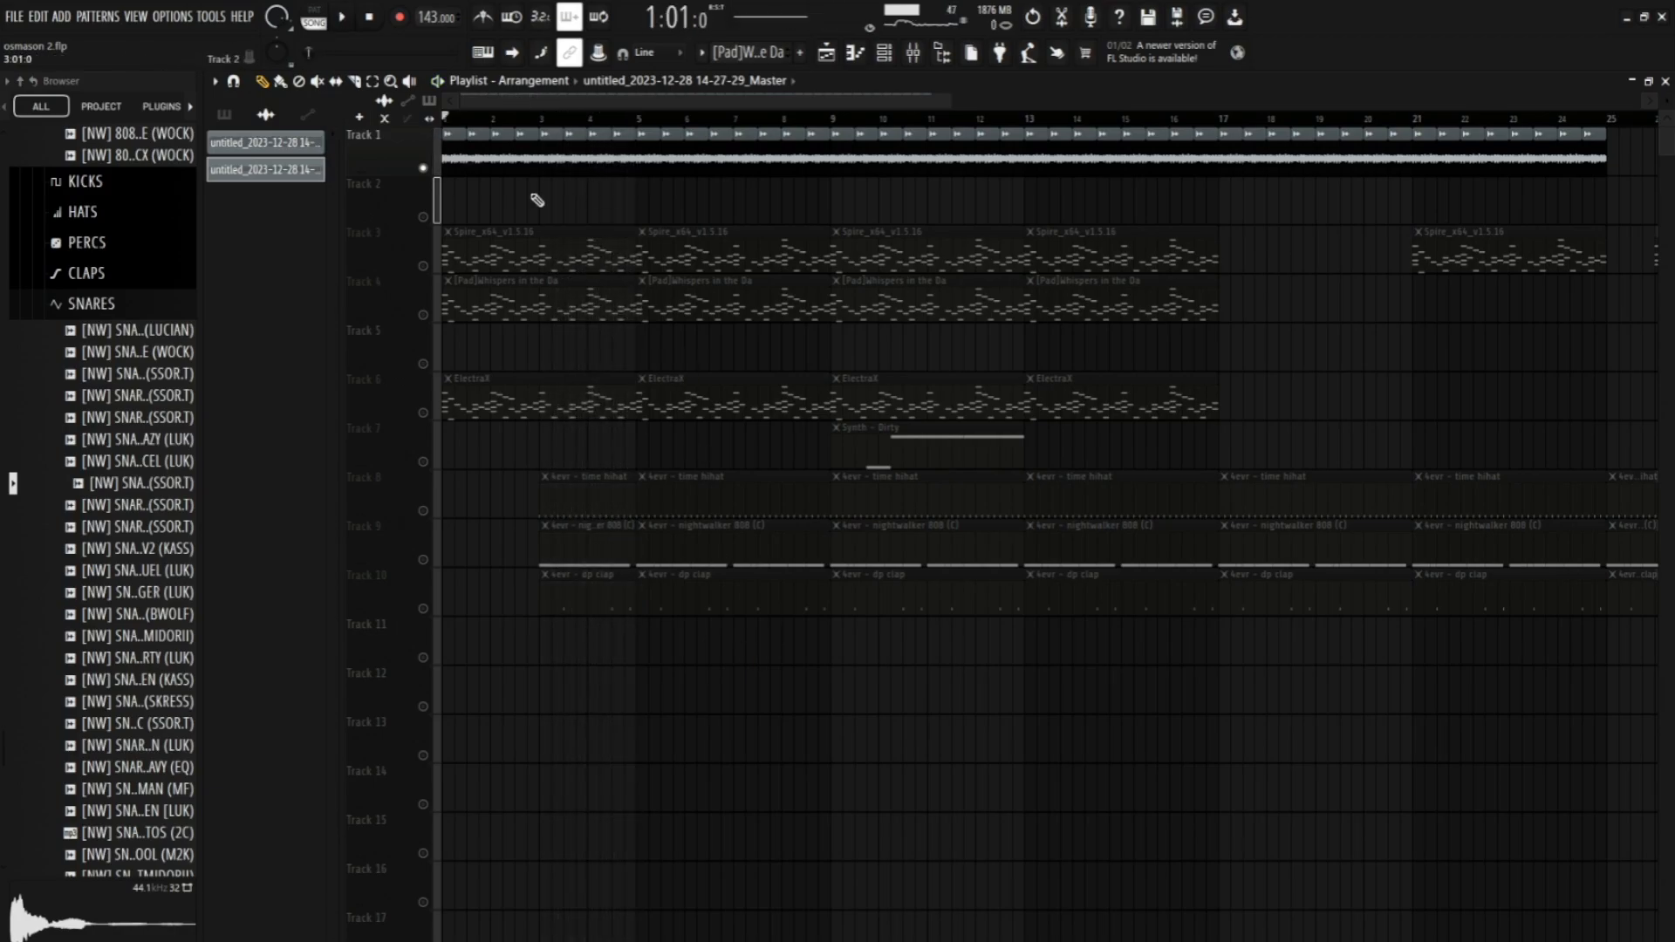
# Unmute Tracks 3, 4 and 6 alongside Track 1 and play the melody layers together.
pyautogui.click(423, 265)
pyautogui.click(423, 315)
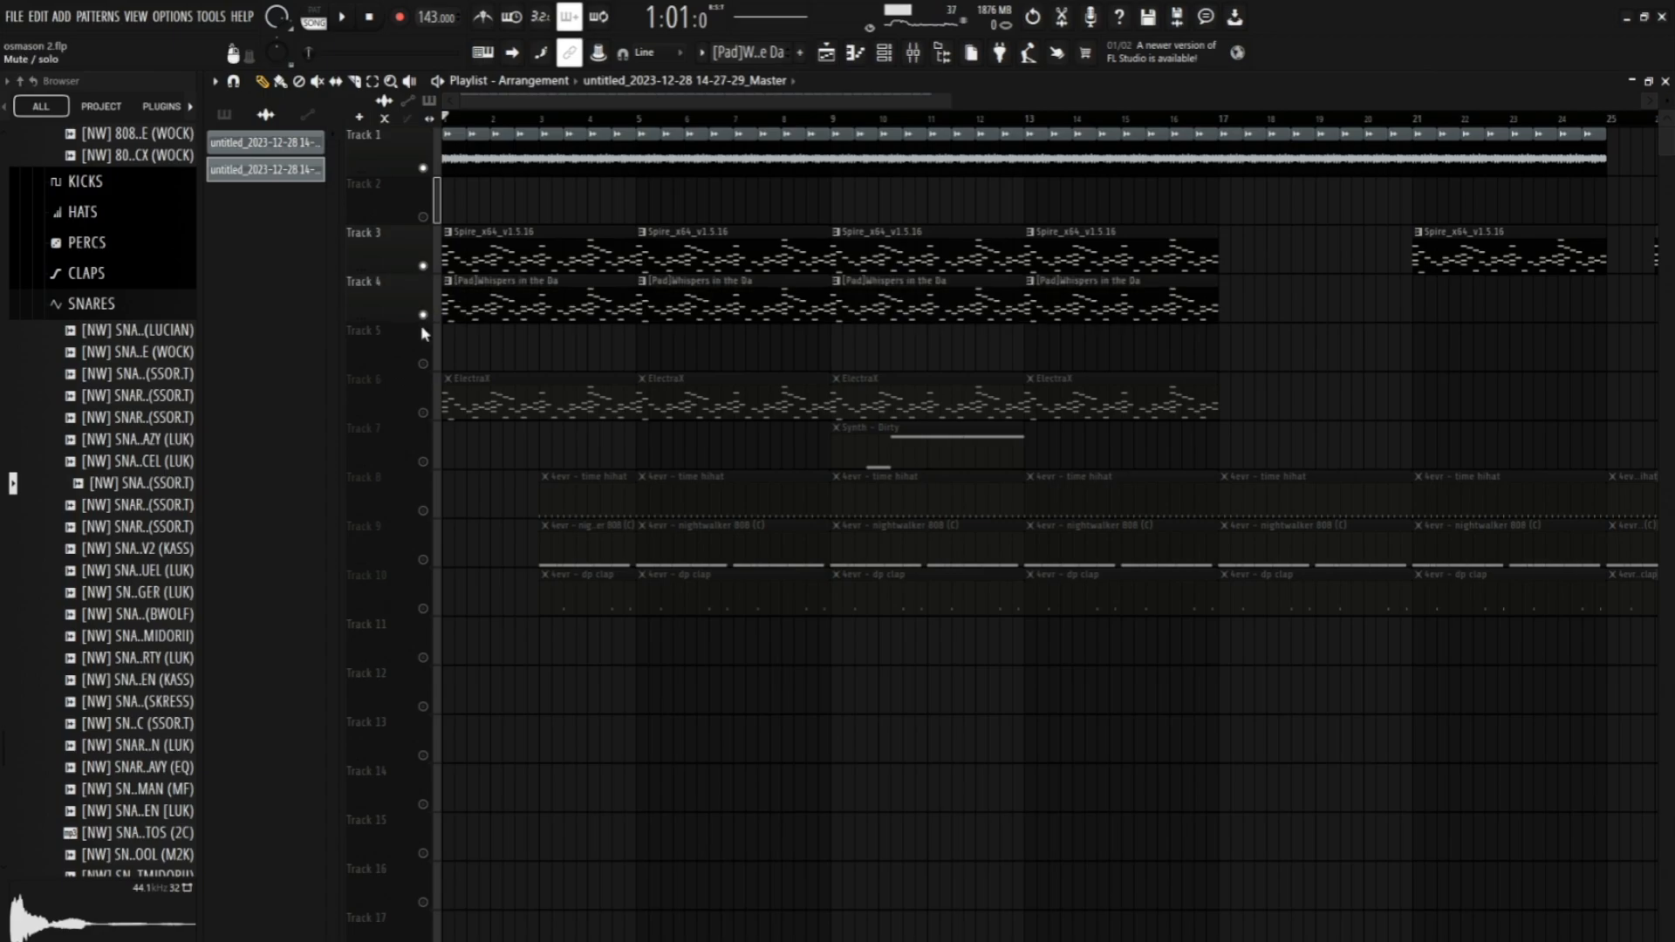
pyautogui.click(423, 413)
pyautogui.press('space')
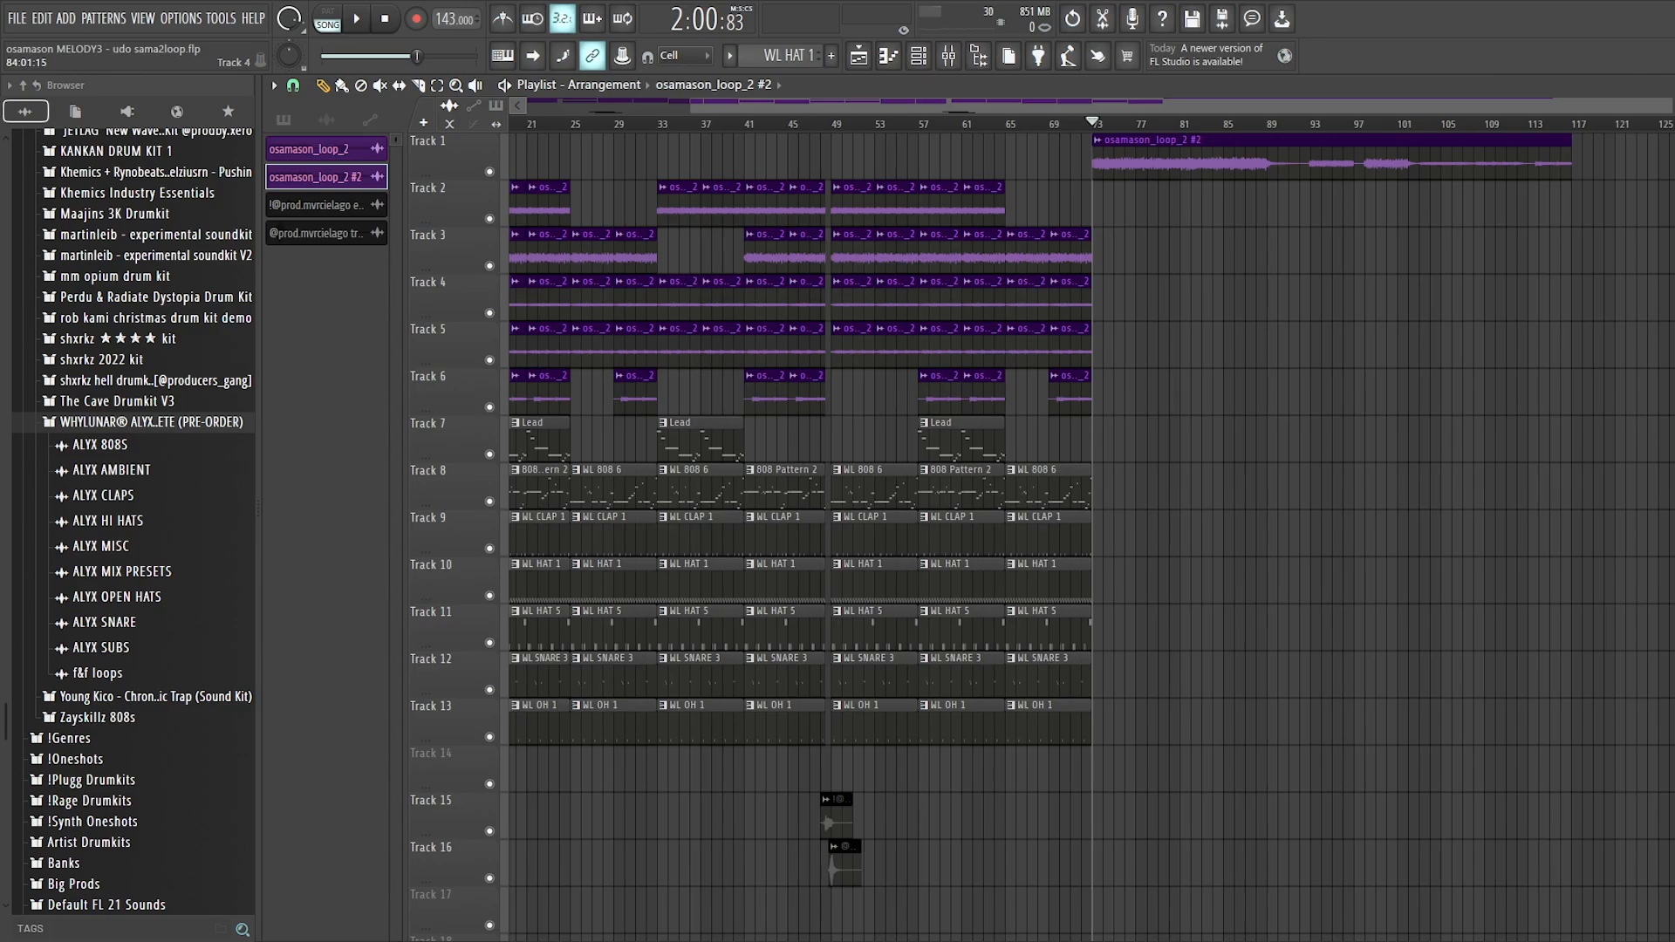
# Play the osamason_loop_2 #2 audio clip on Track 1 from bar 73.
pyautogui.hscroll(2, 1229, 301)
pyautogui.scroll(4, 1059, 261)
pyautogui.hscroll(2, 872, 253)
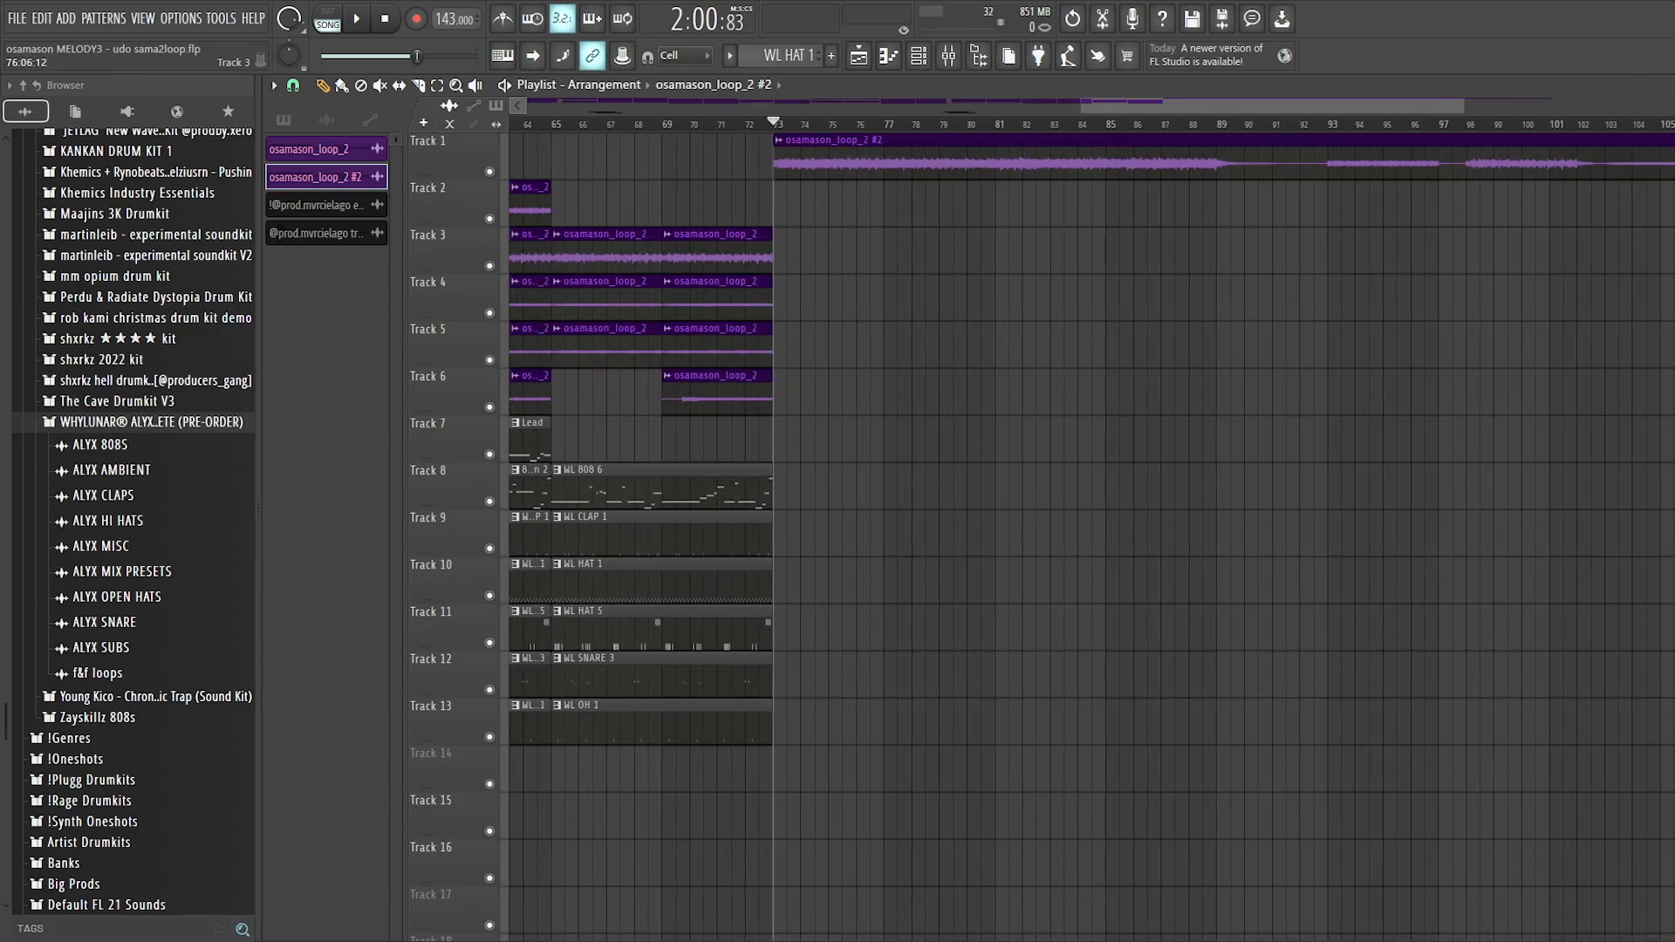
pyautogui.press('space')
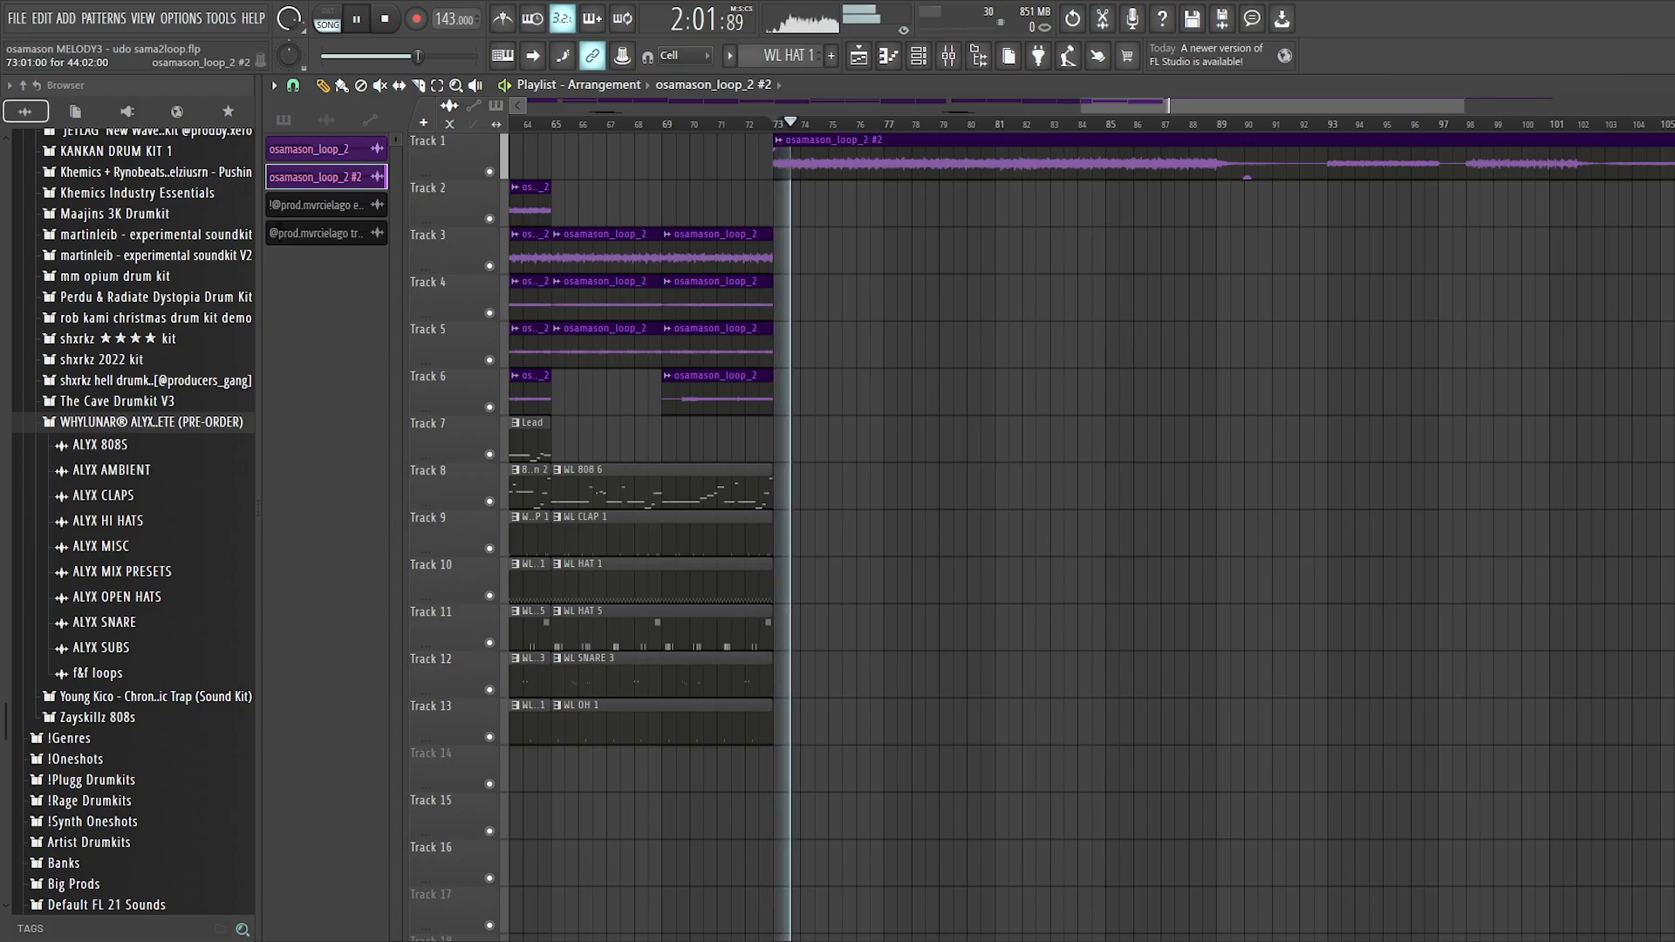
pyautogui.press('space')
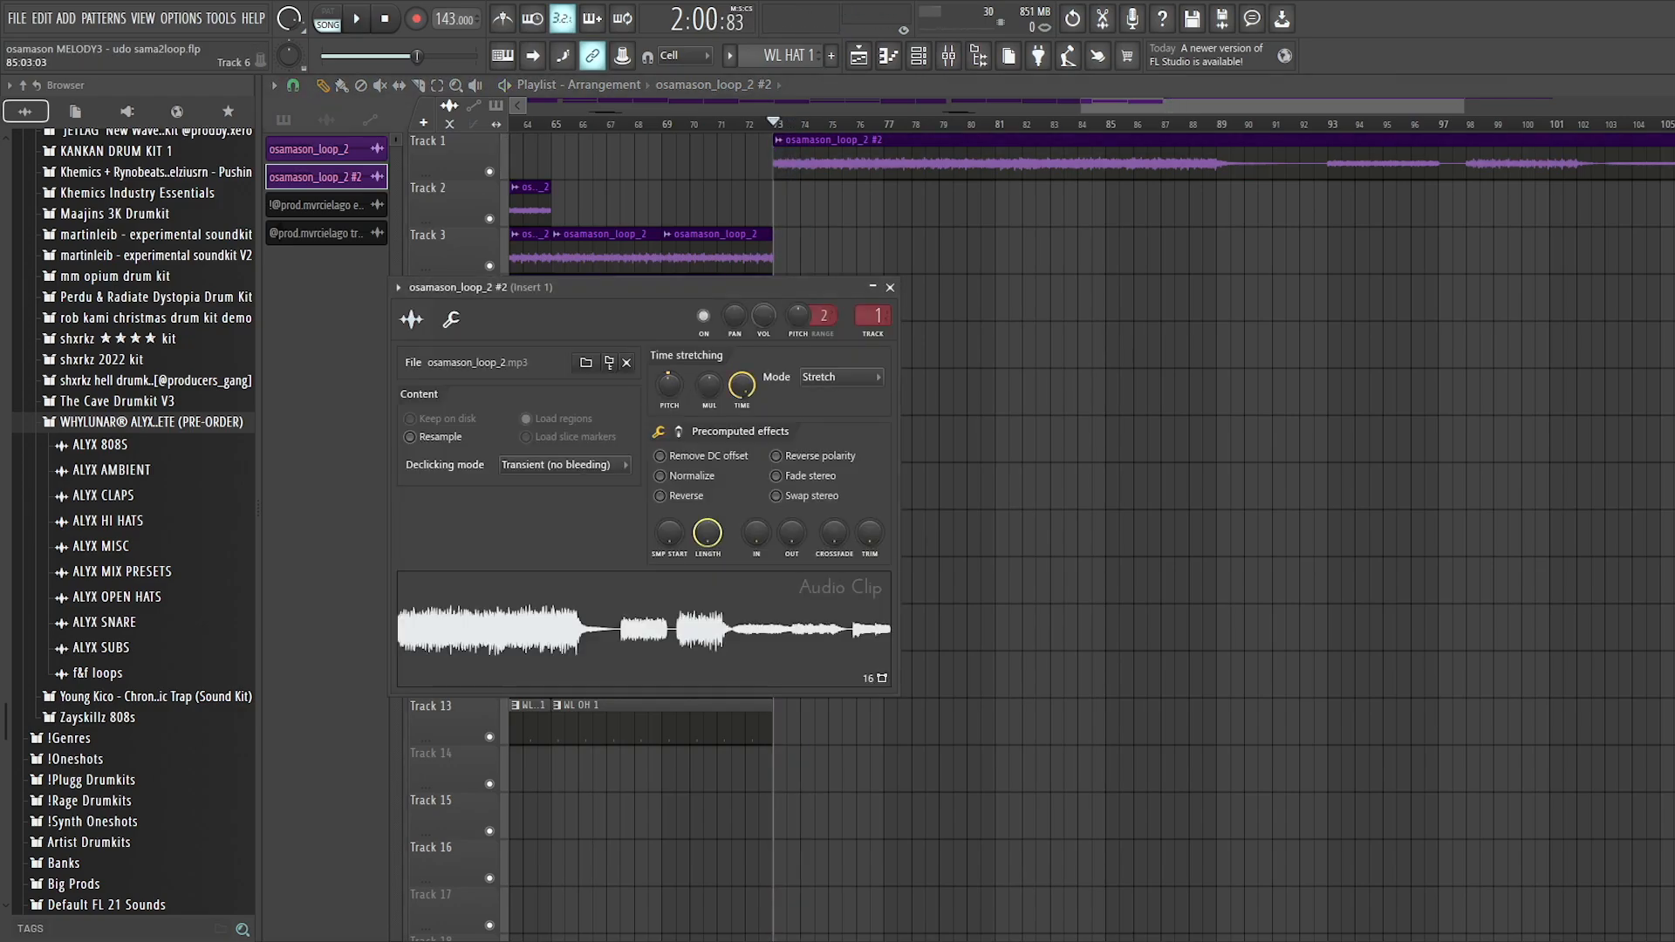
# Close the osamason_loop_2 #2 clip settings, replay the clip from bar 73 and remove it from Track 1.
pyautogui.press('Escape')
pyautogui.press('space')
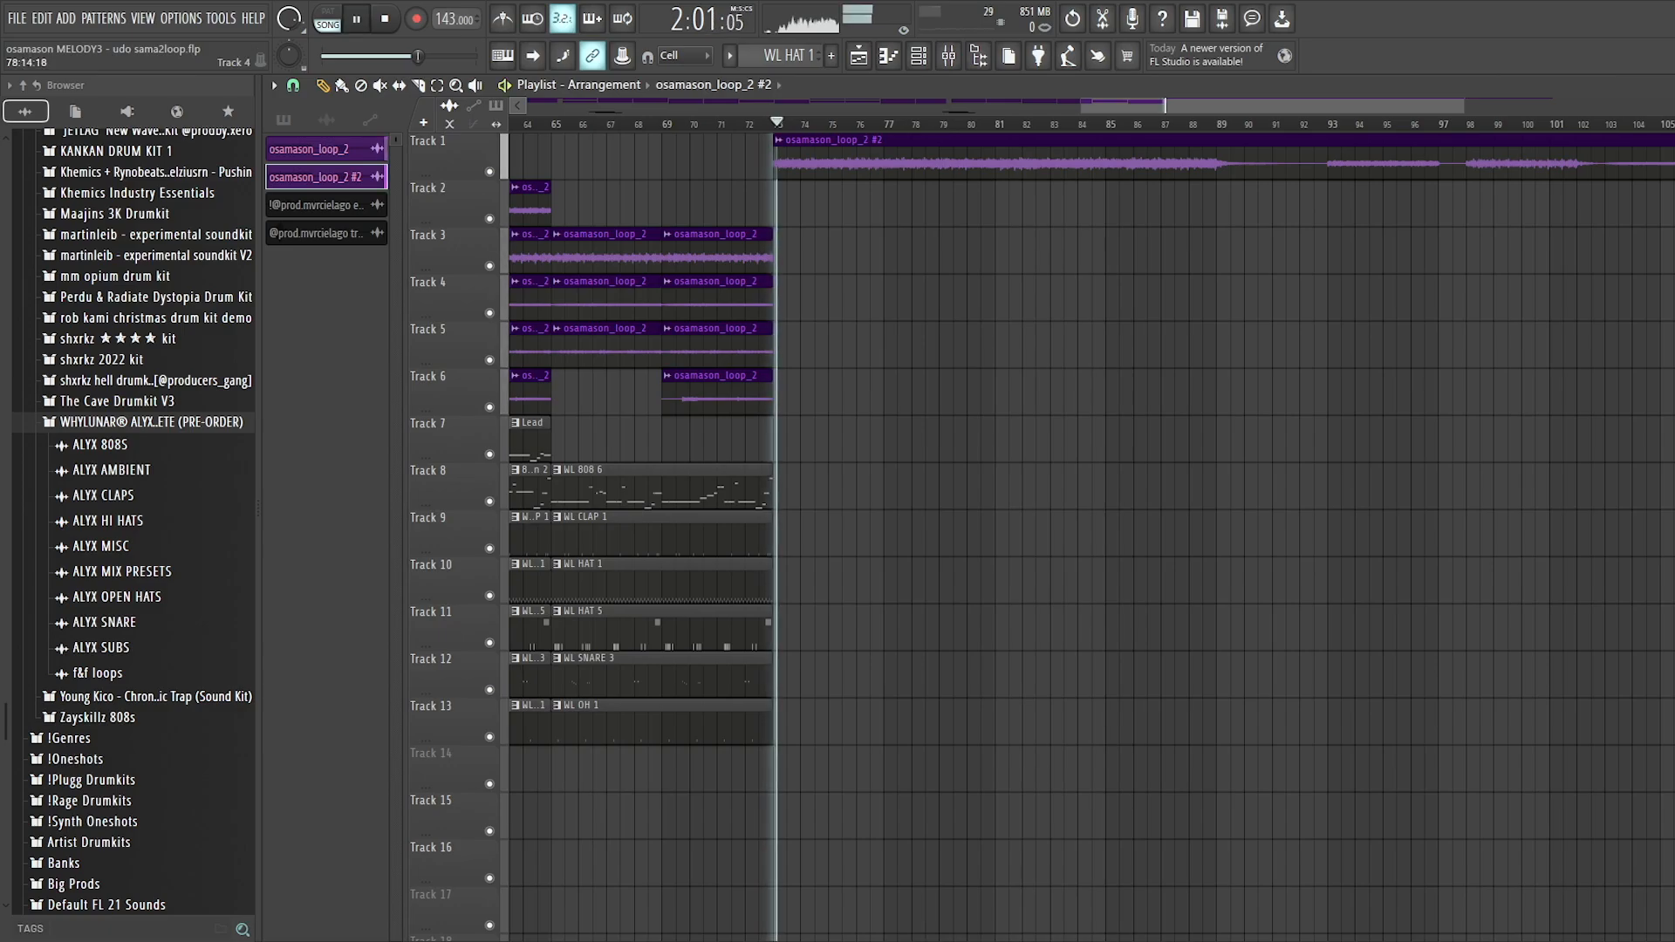
pyautogui.scroll(-3, 1091, 524)
pyautogui.scroll(-2, 1090, 523)
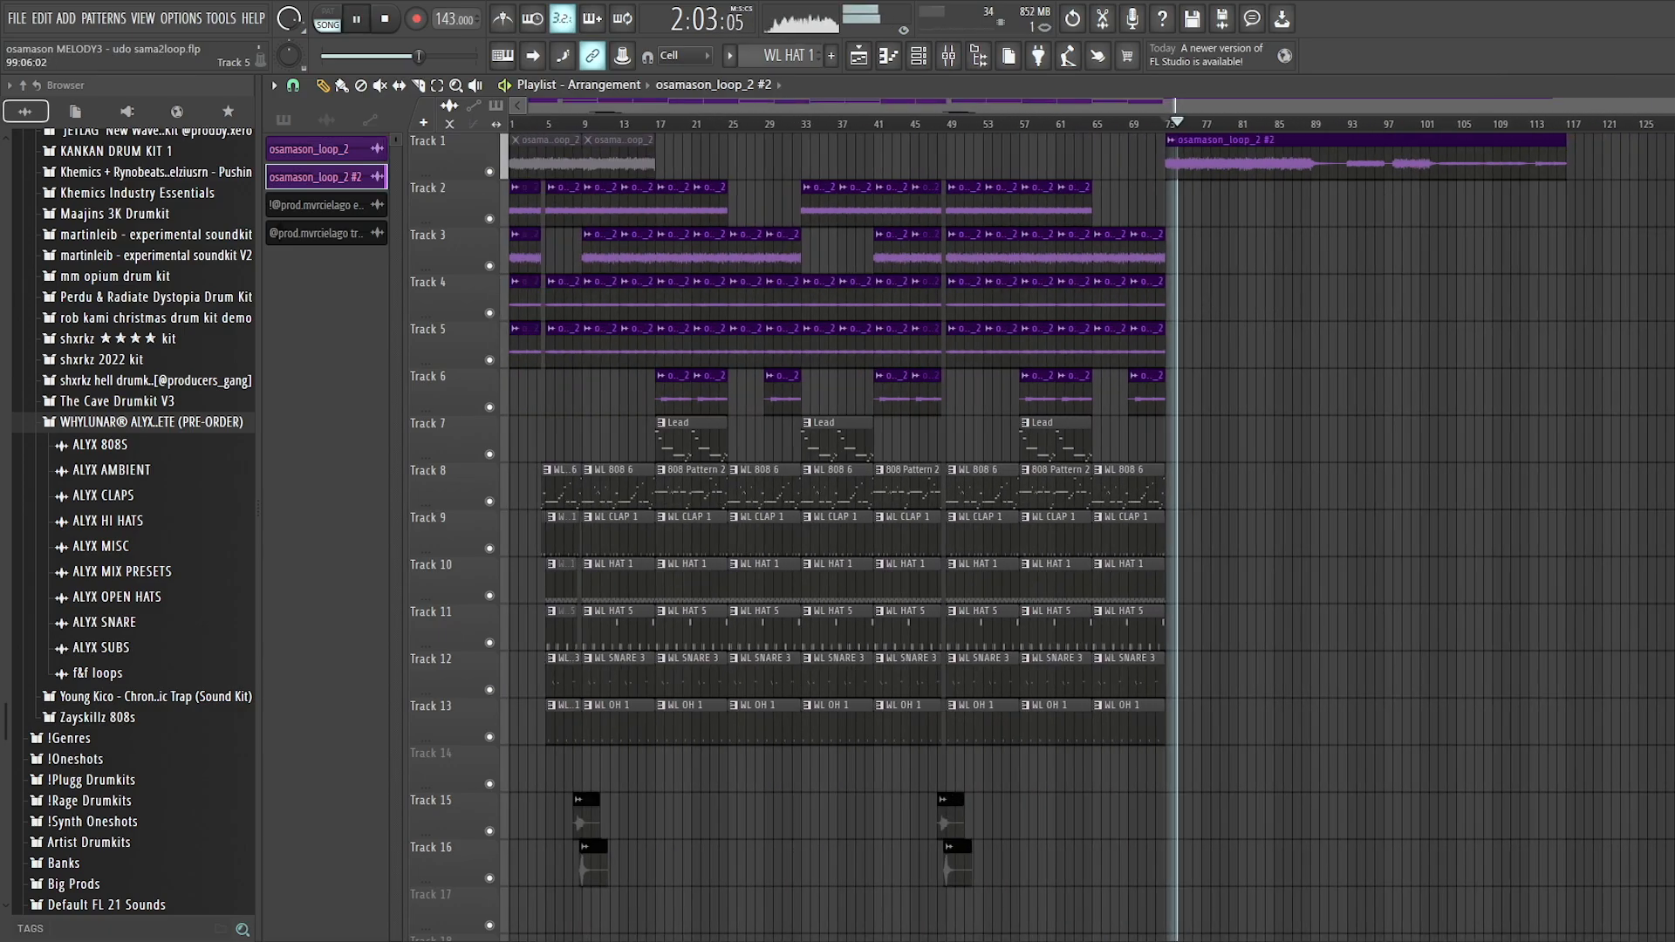
pyautogui.press('space')
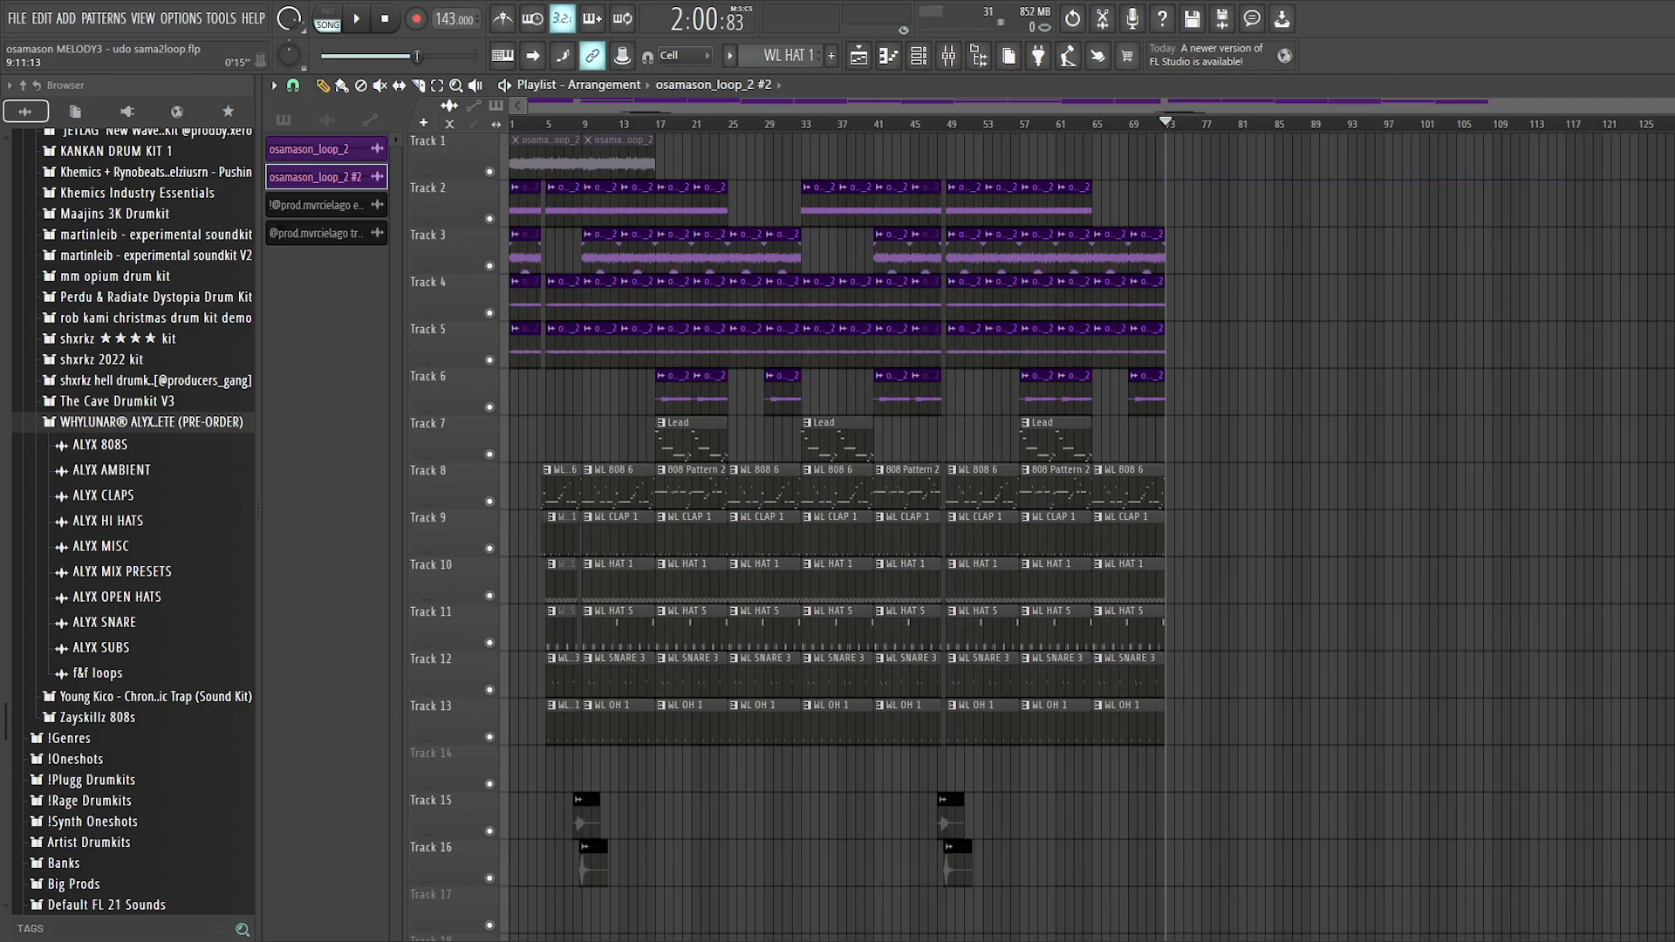
# Review the Serum lead instrument's preset, close it and open the mixer.
pyautogui.click(584, 124)
pyautogui.scroll(3, 662, 523)
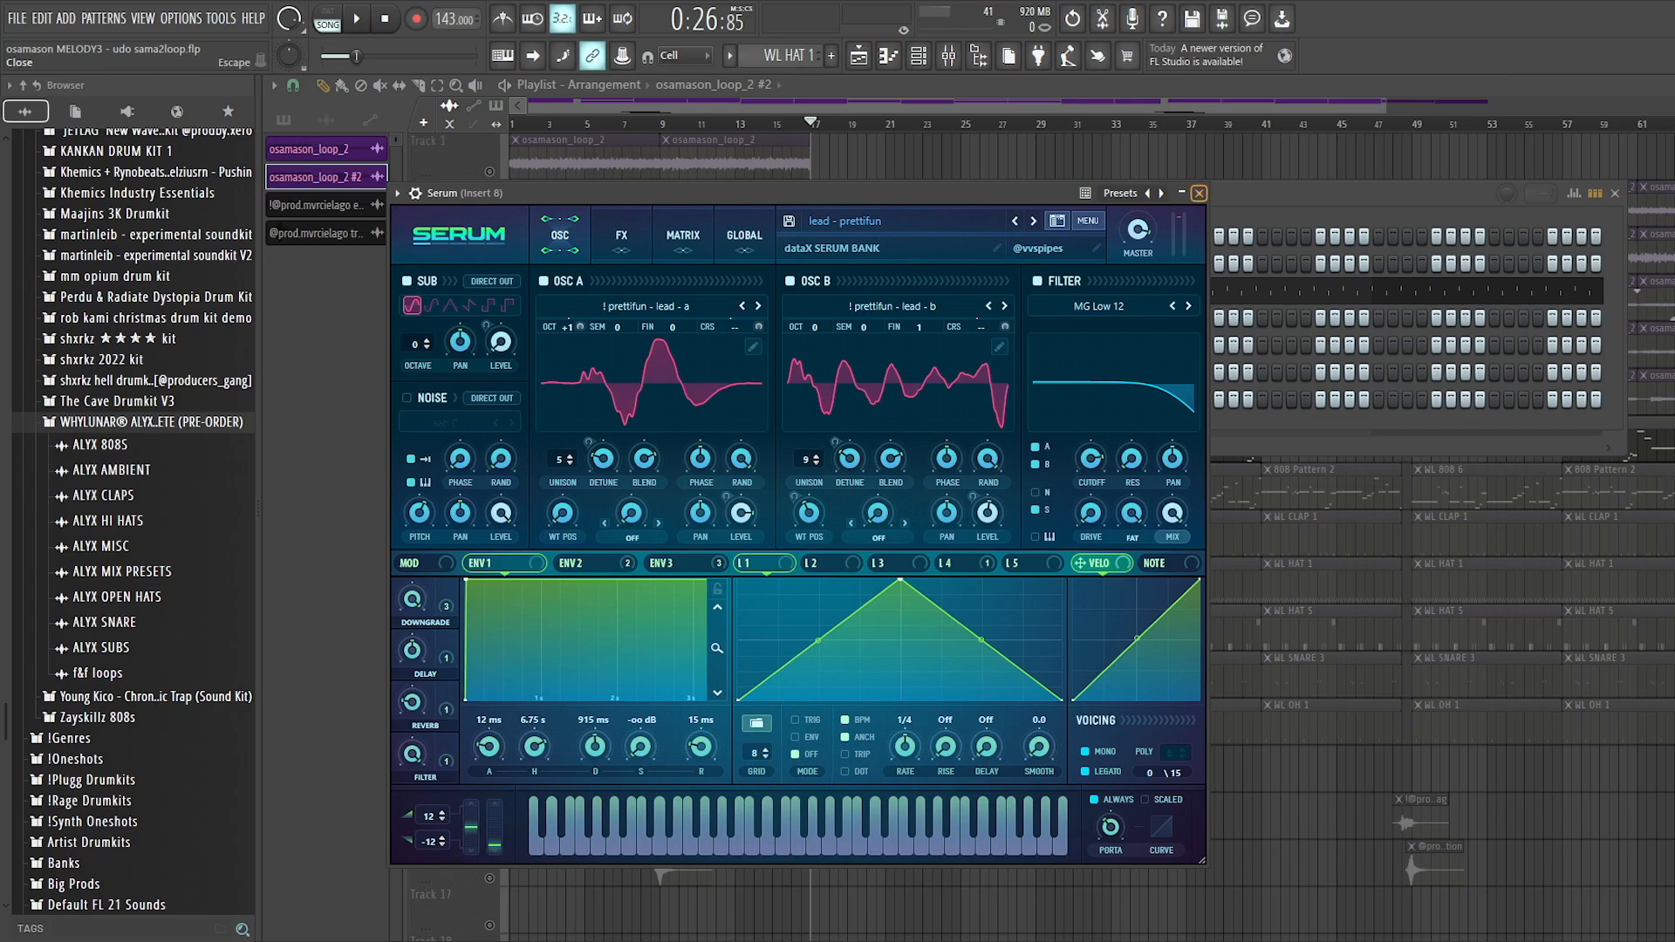
pyautogui.click(1199, 193)
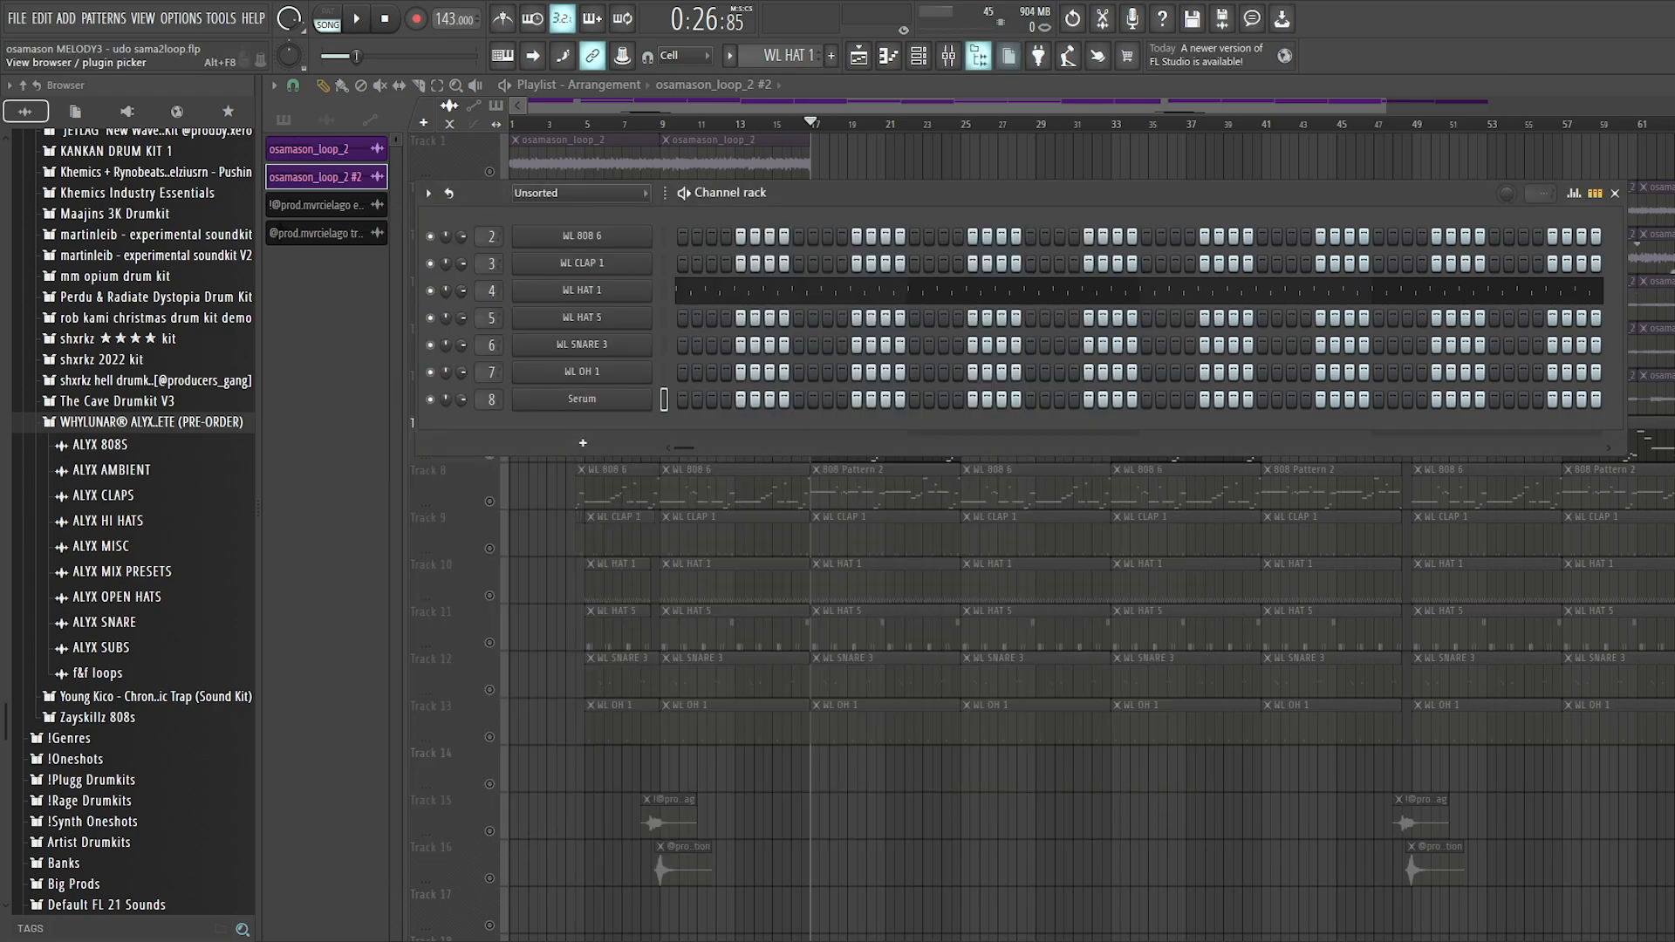
pyautogui.click(948, 55)
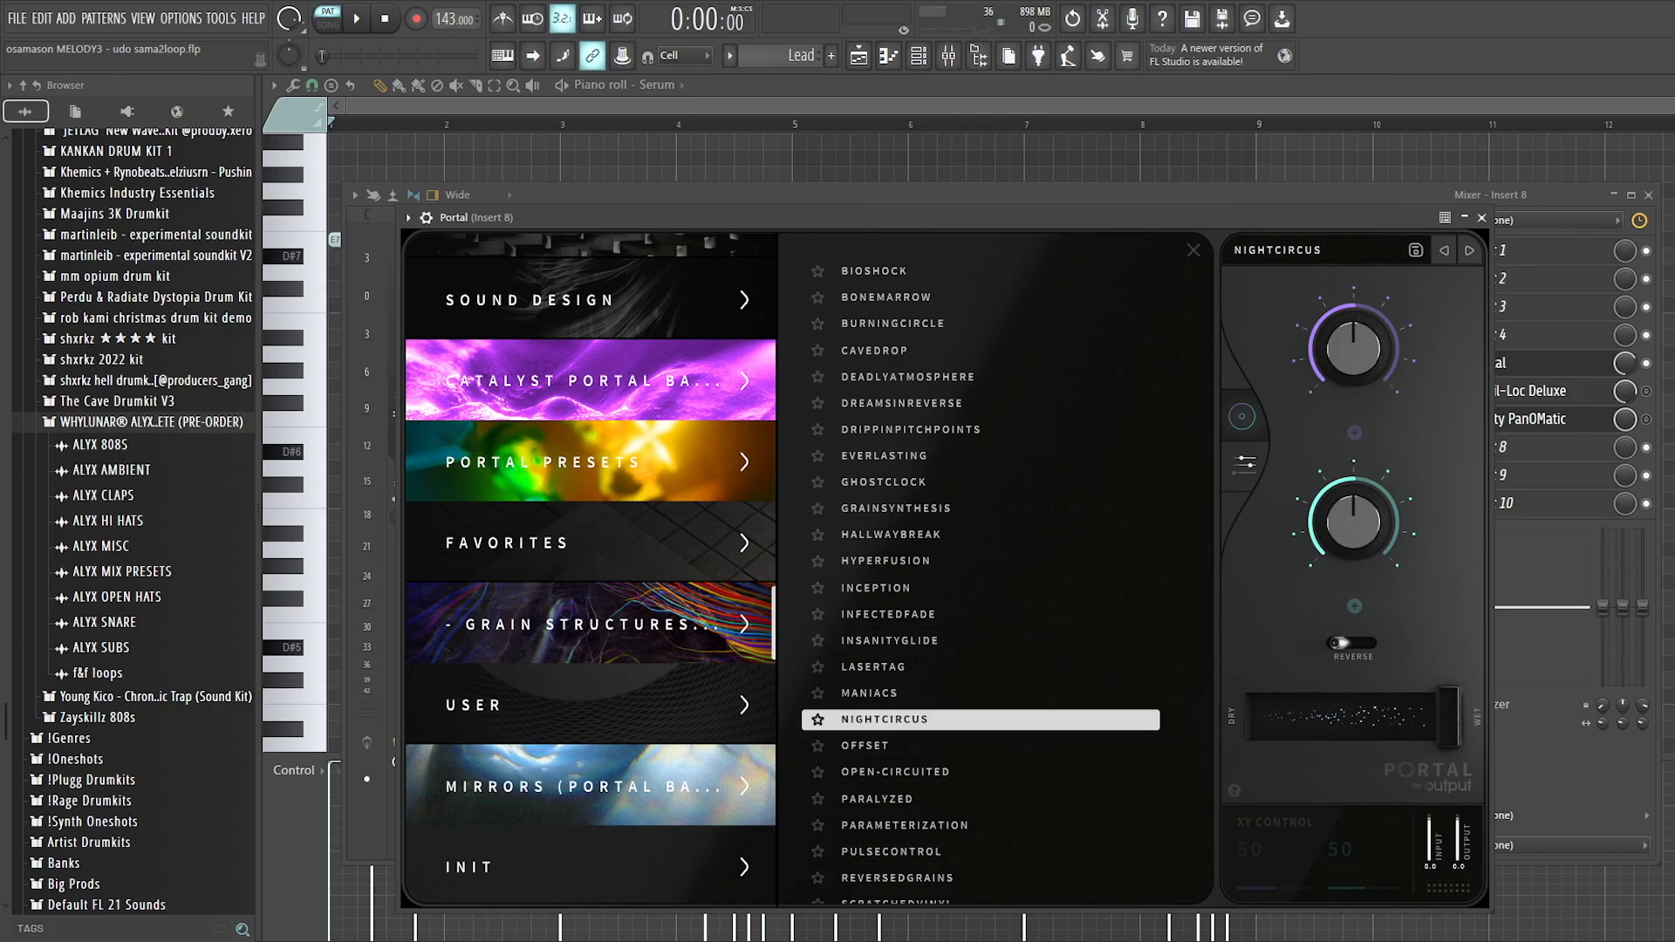
# Close the Portal effect, play the Lead pattern through mixer Insert 8 and open its Devil-Loc Deluxe effect.
pyautogui.press('Escape')
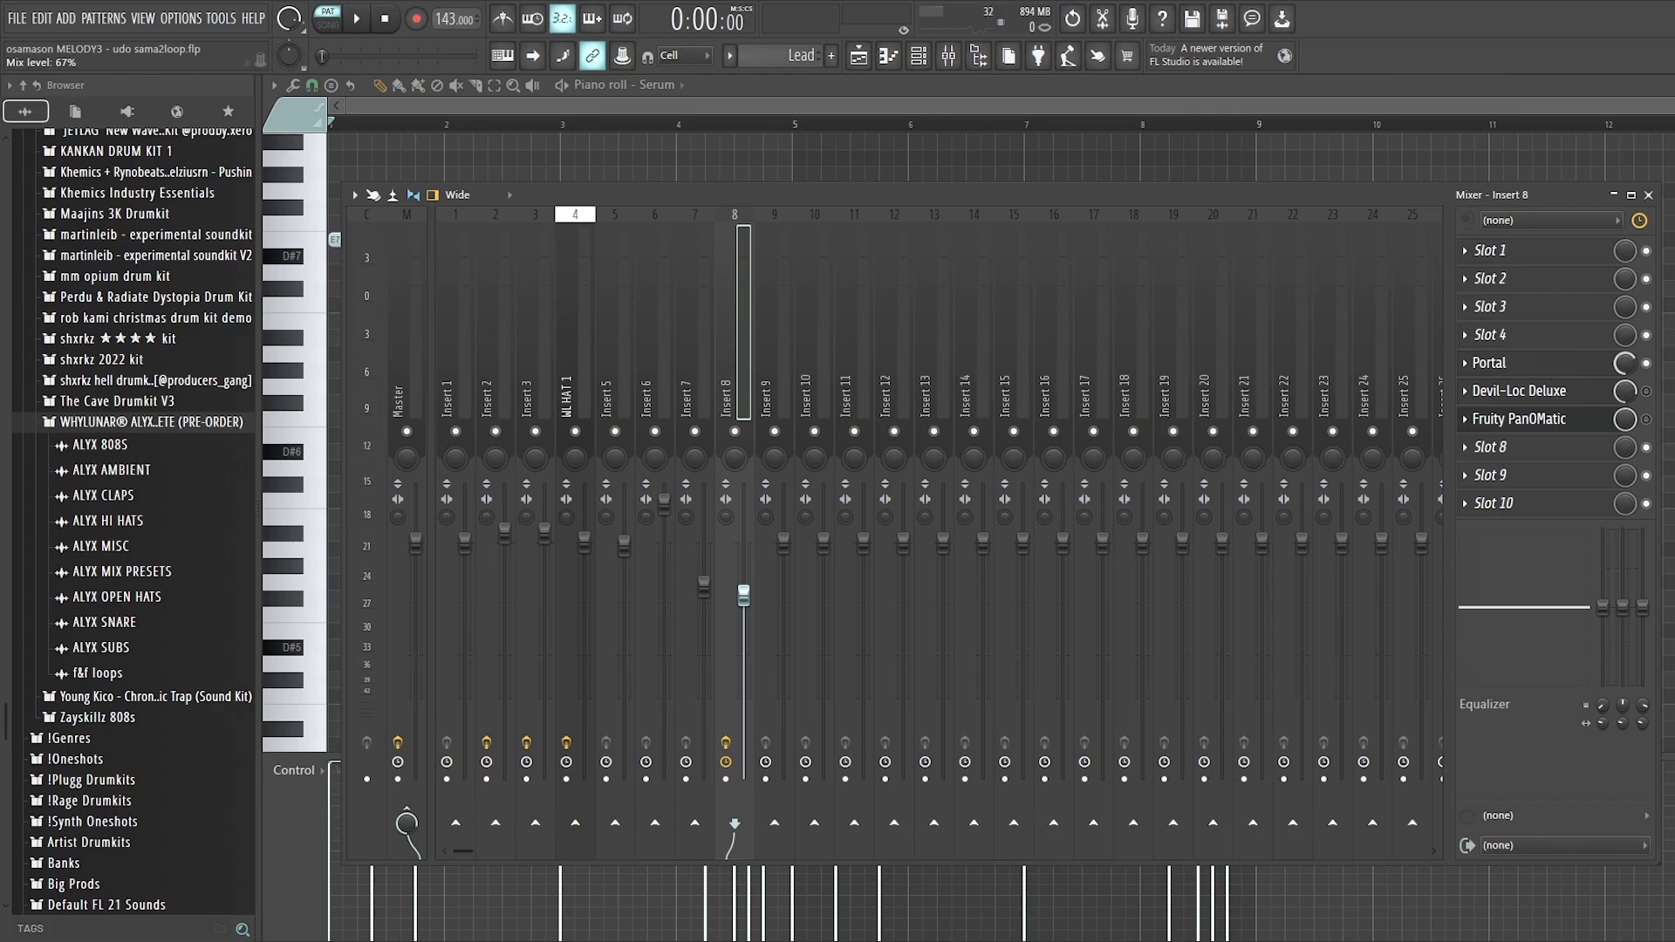
pyautogui.press('space')
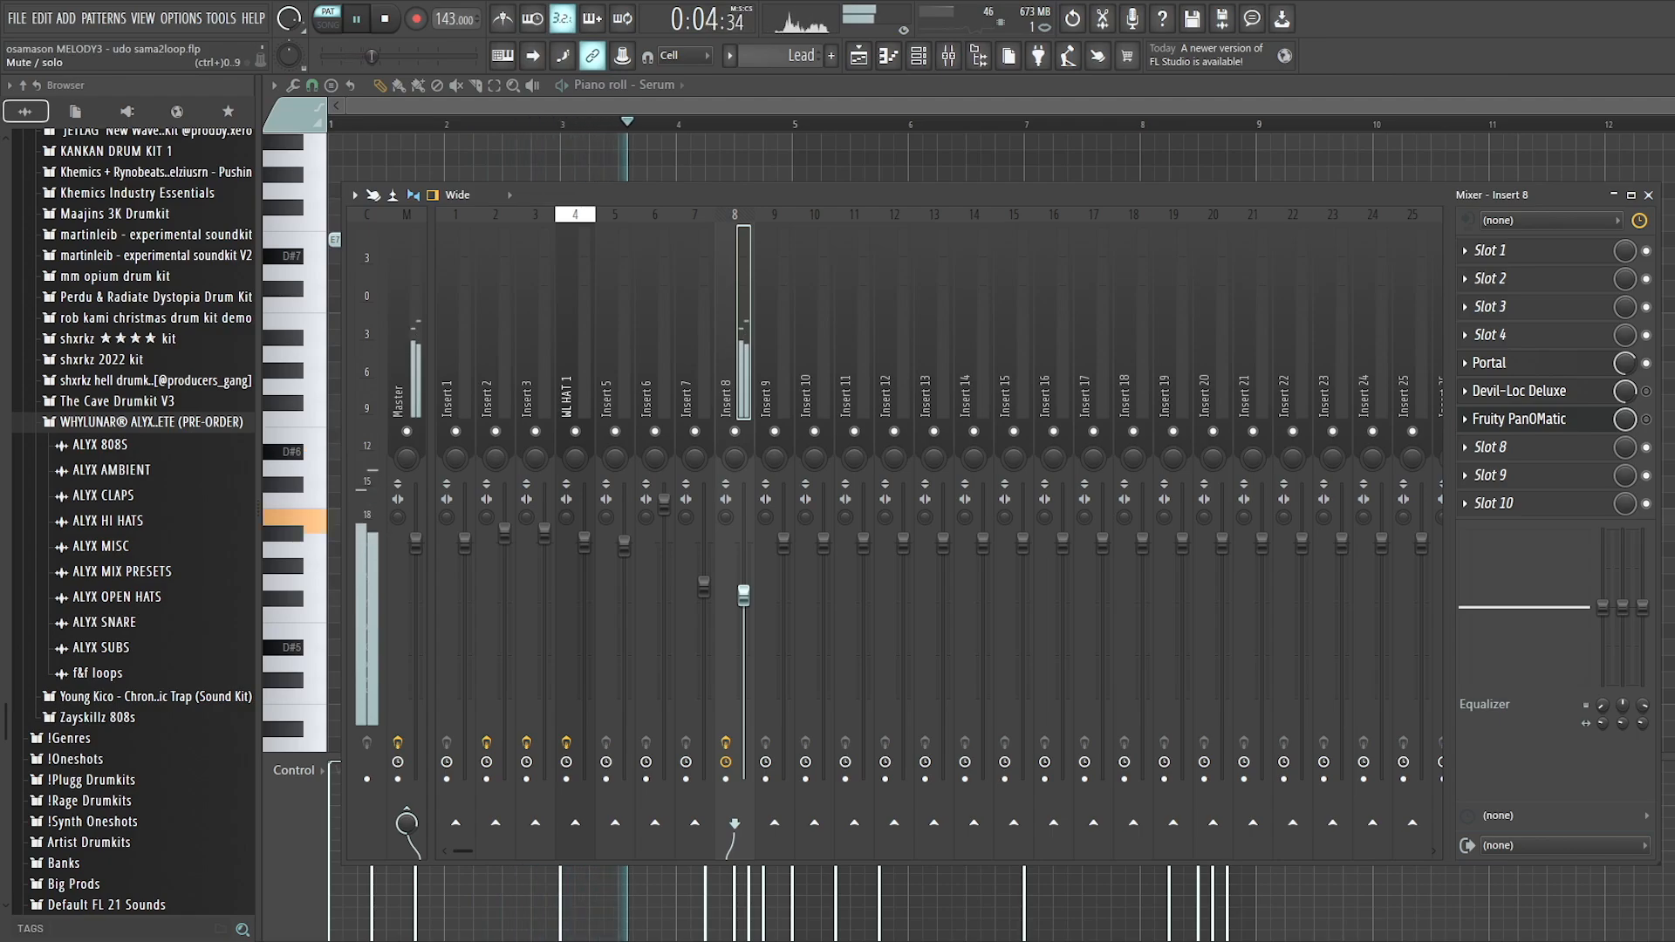
pyautogui.press('space')
pyautogui.click(1517, 390)
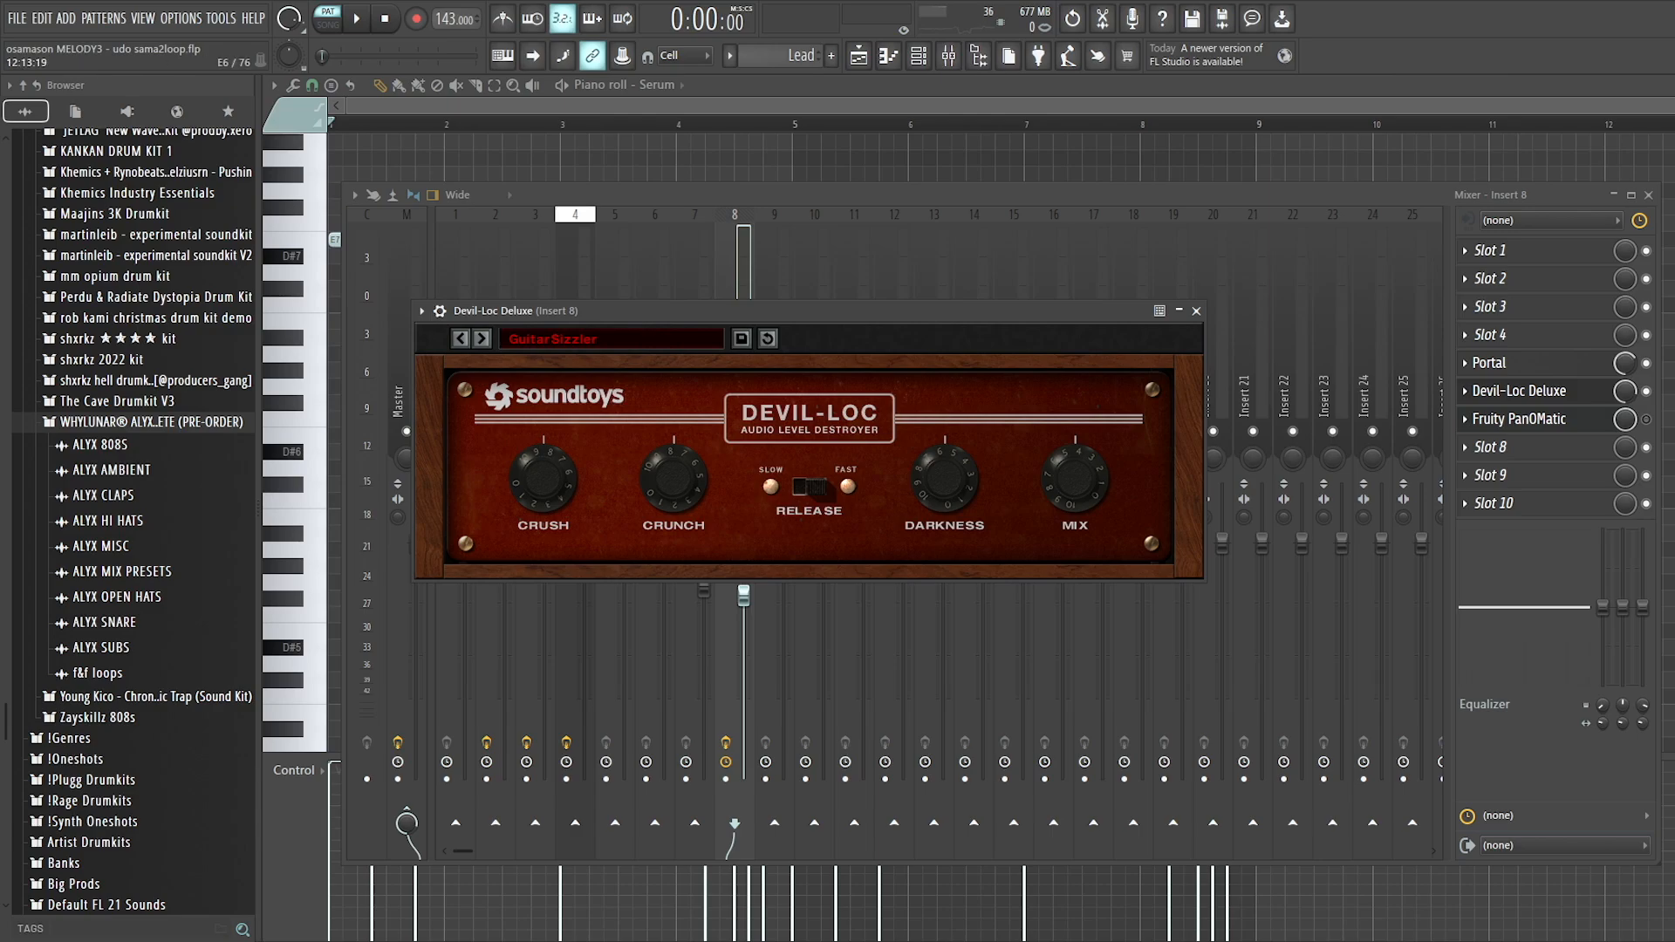
# Enable the Fruity PanOMatic effect on mixer Insert 8 and open its settings.
pyautogui.click(1520, 420)
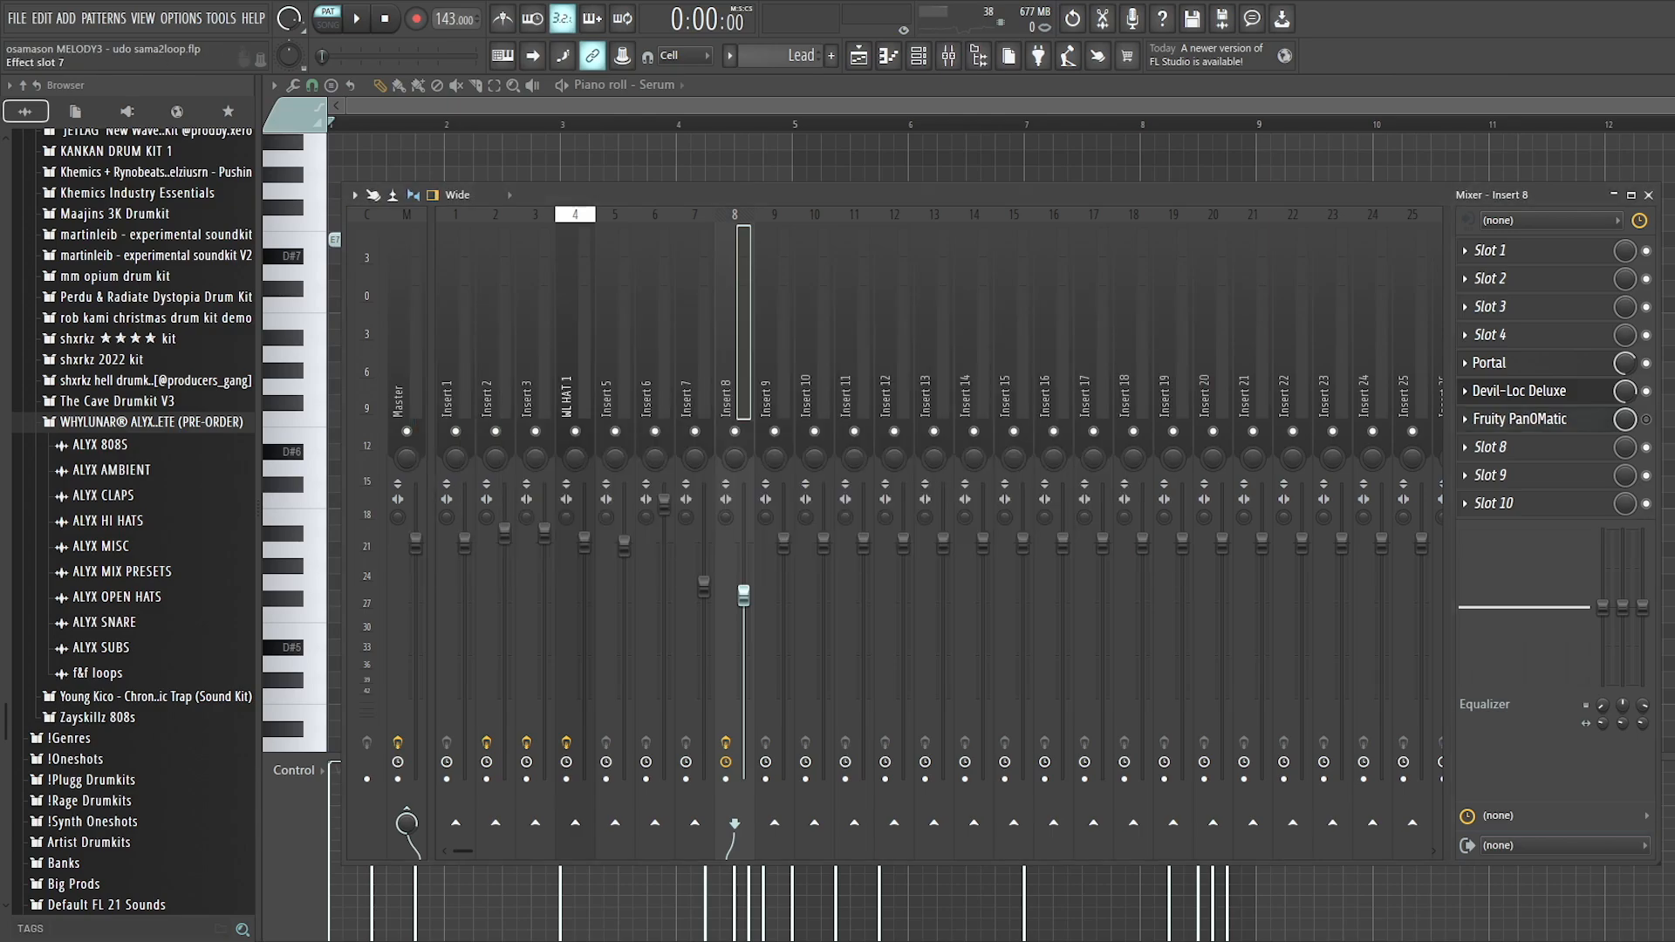
pyautogui.click(1646, 420)
pyautogui.click(410, 169)
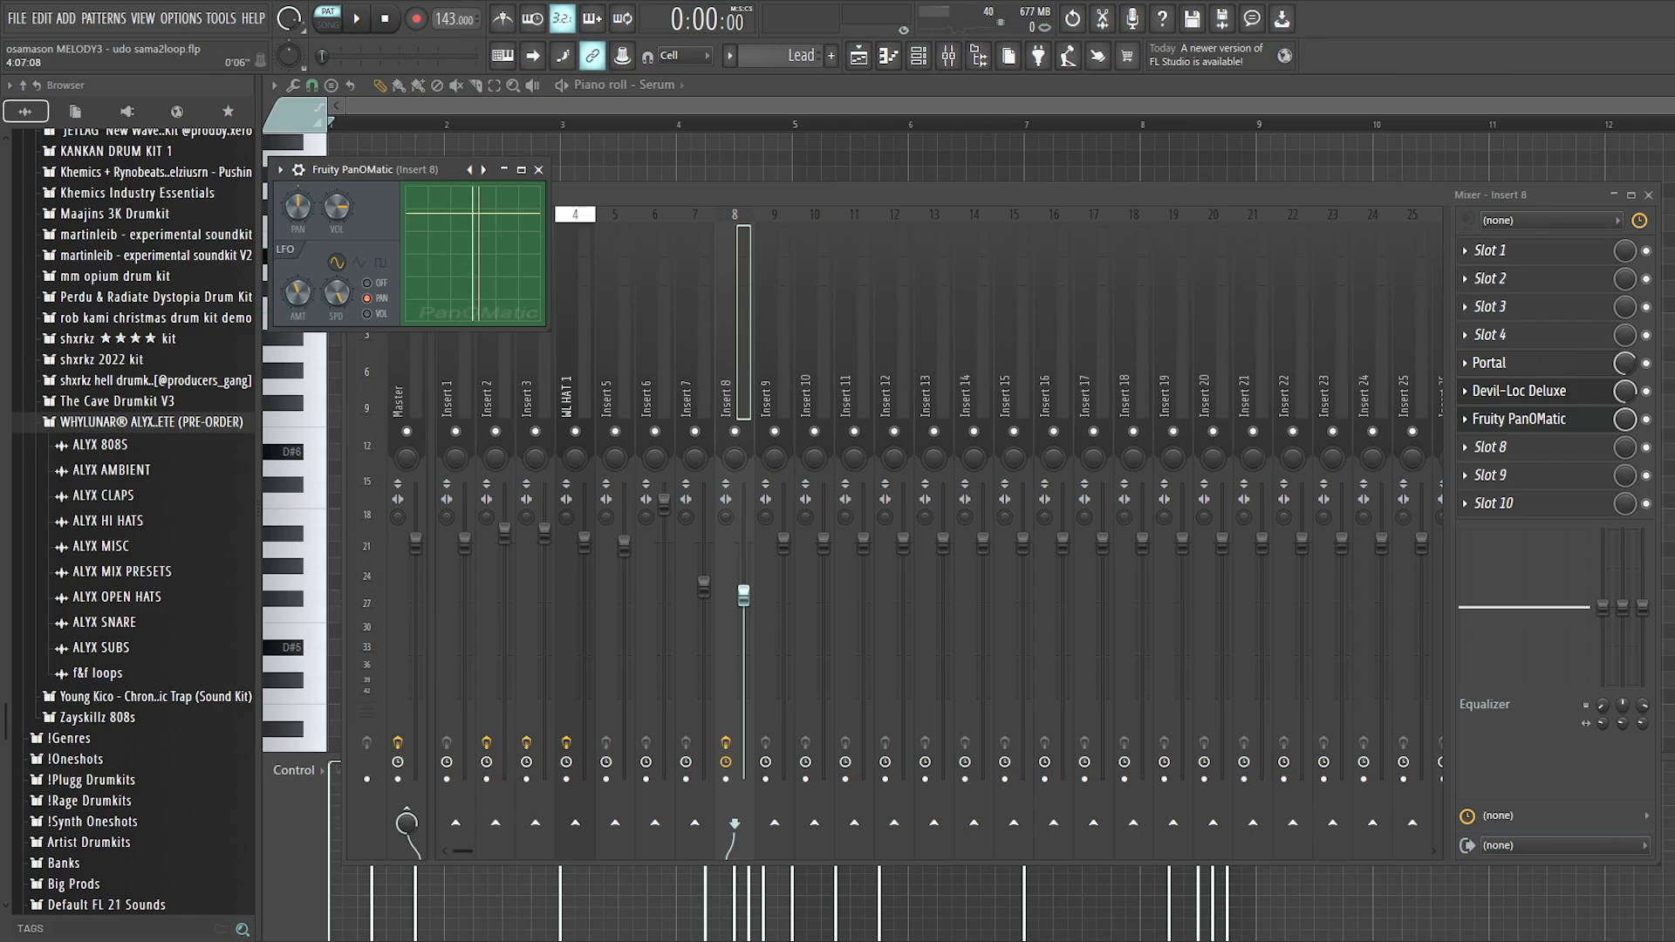
# Play the Lead pattern from its piano roll and view its place among the melody tracks in the playlist.
pyautogui.press('F7')
pyautogui.scroll(2, 1000, 405)
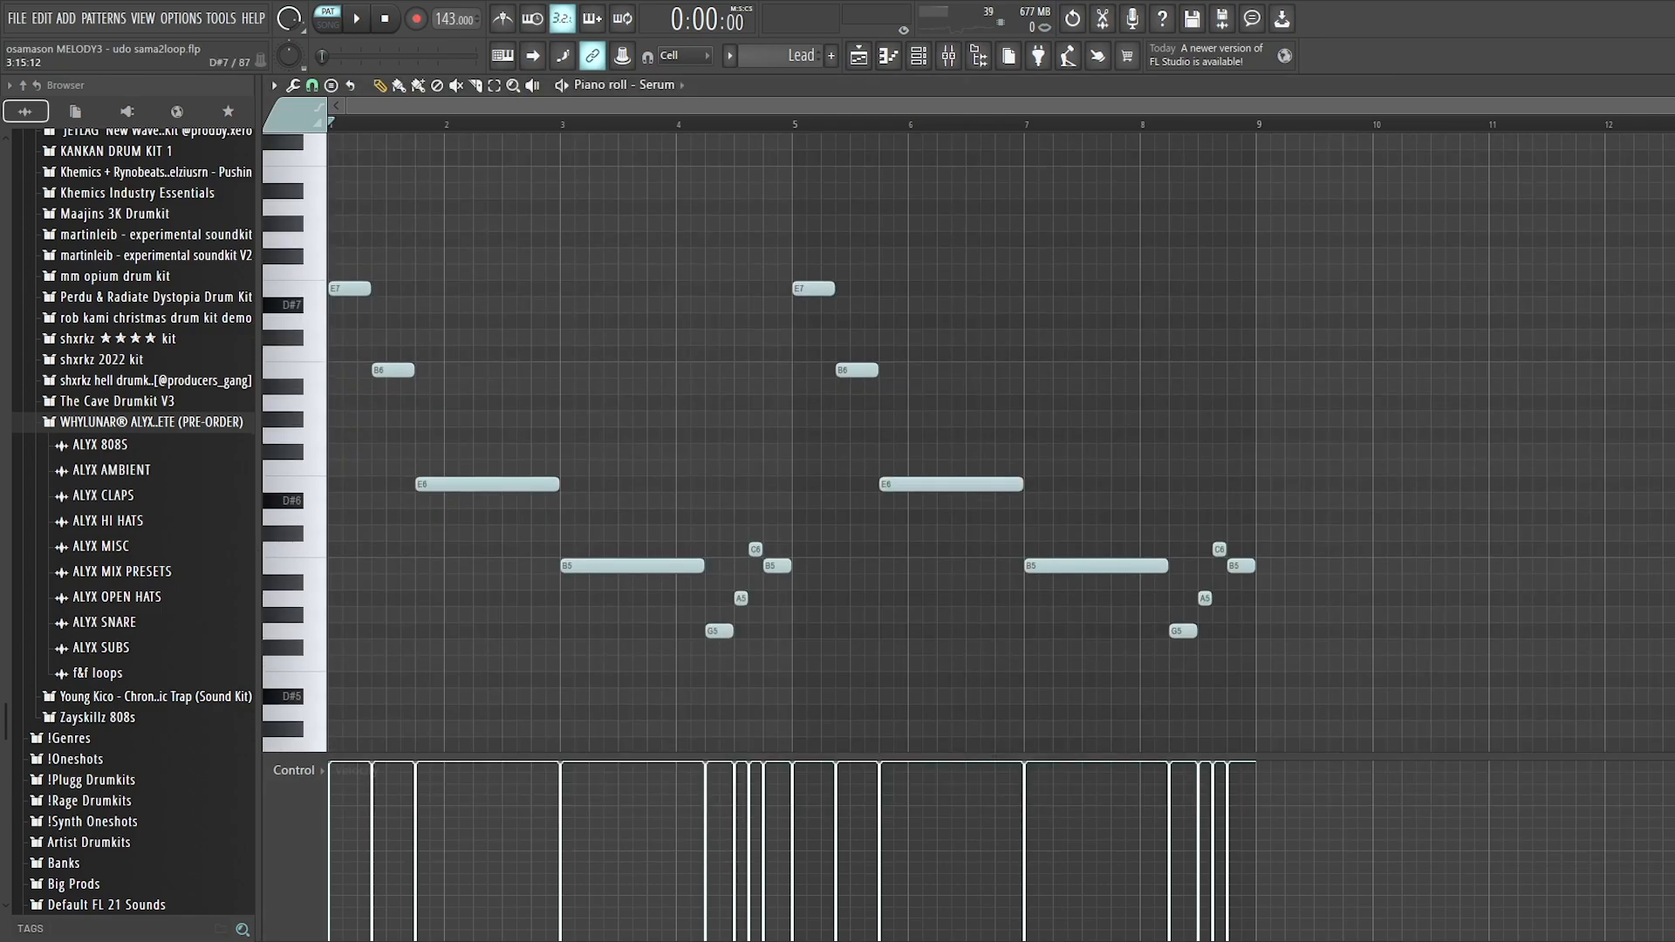
pyautogui.press('space')
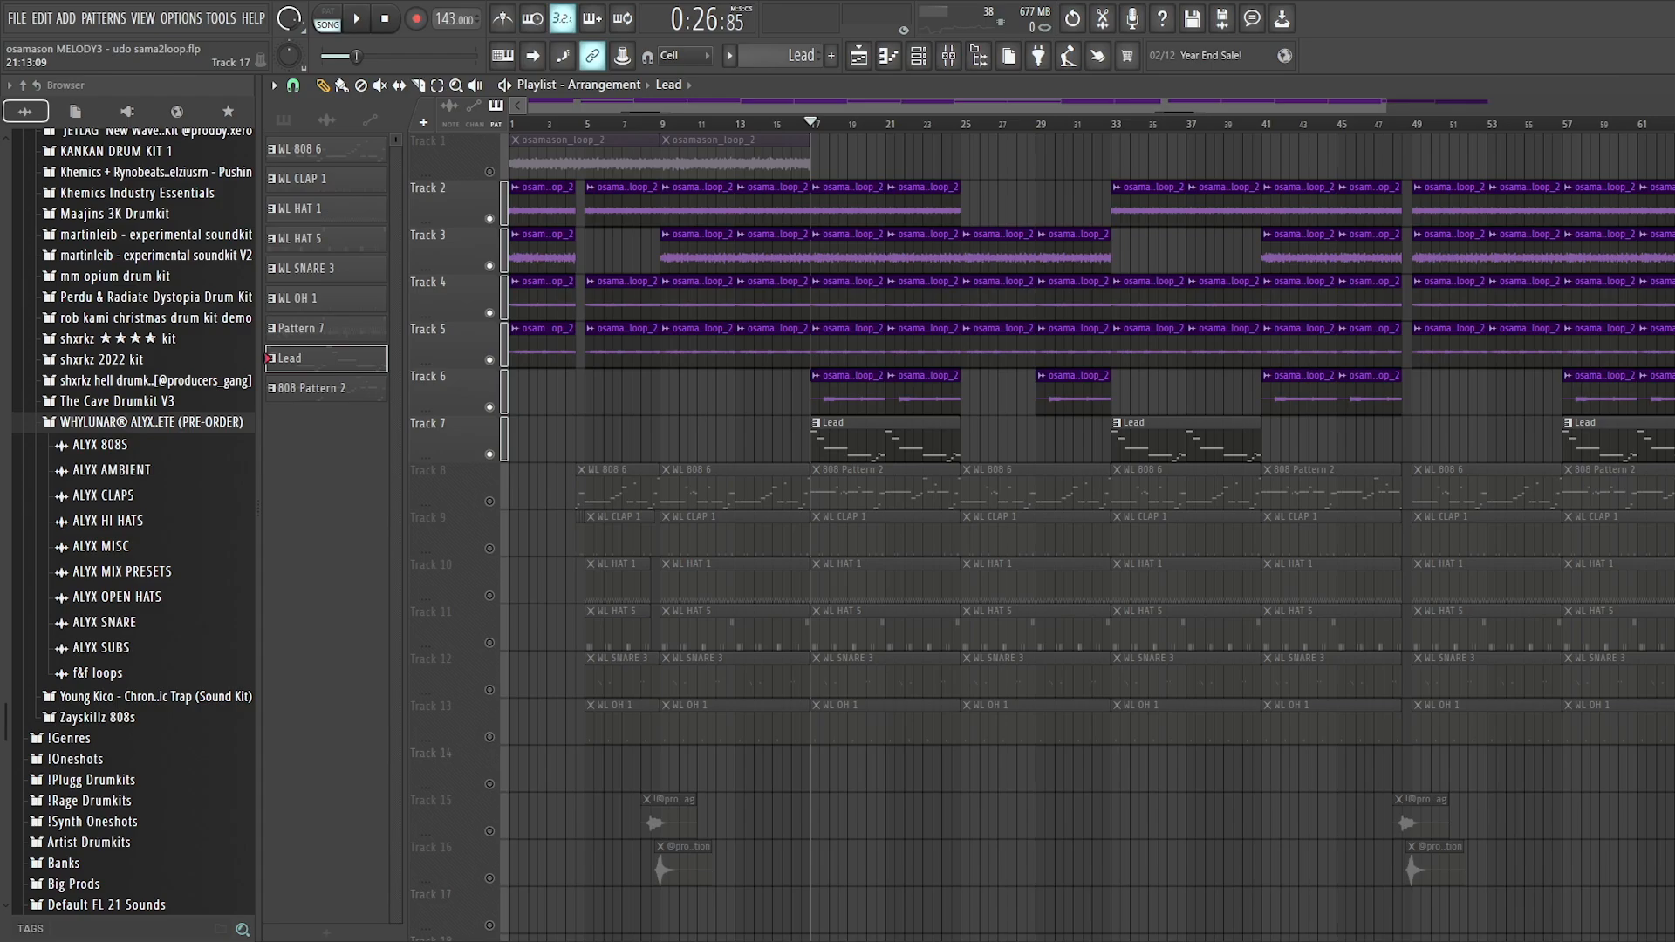
pyautogui.press('space')
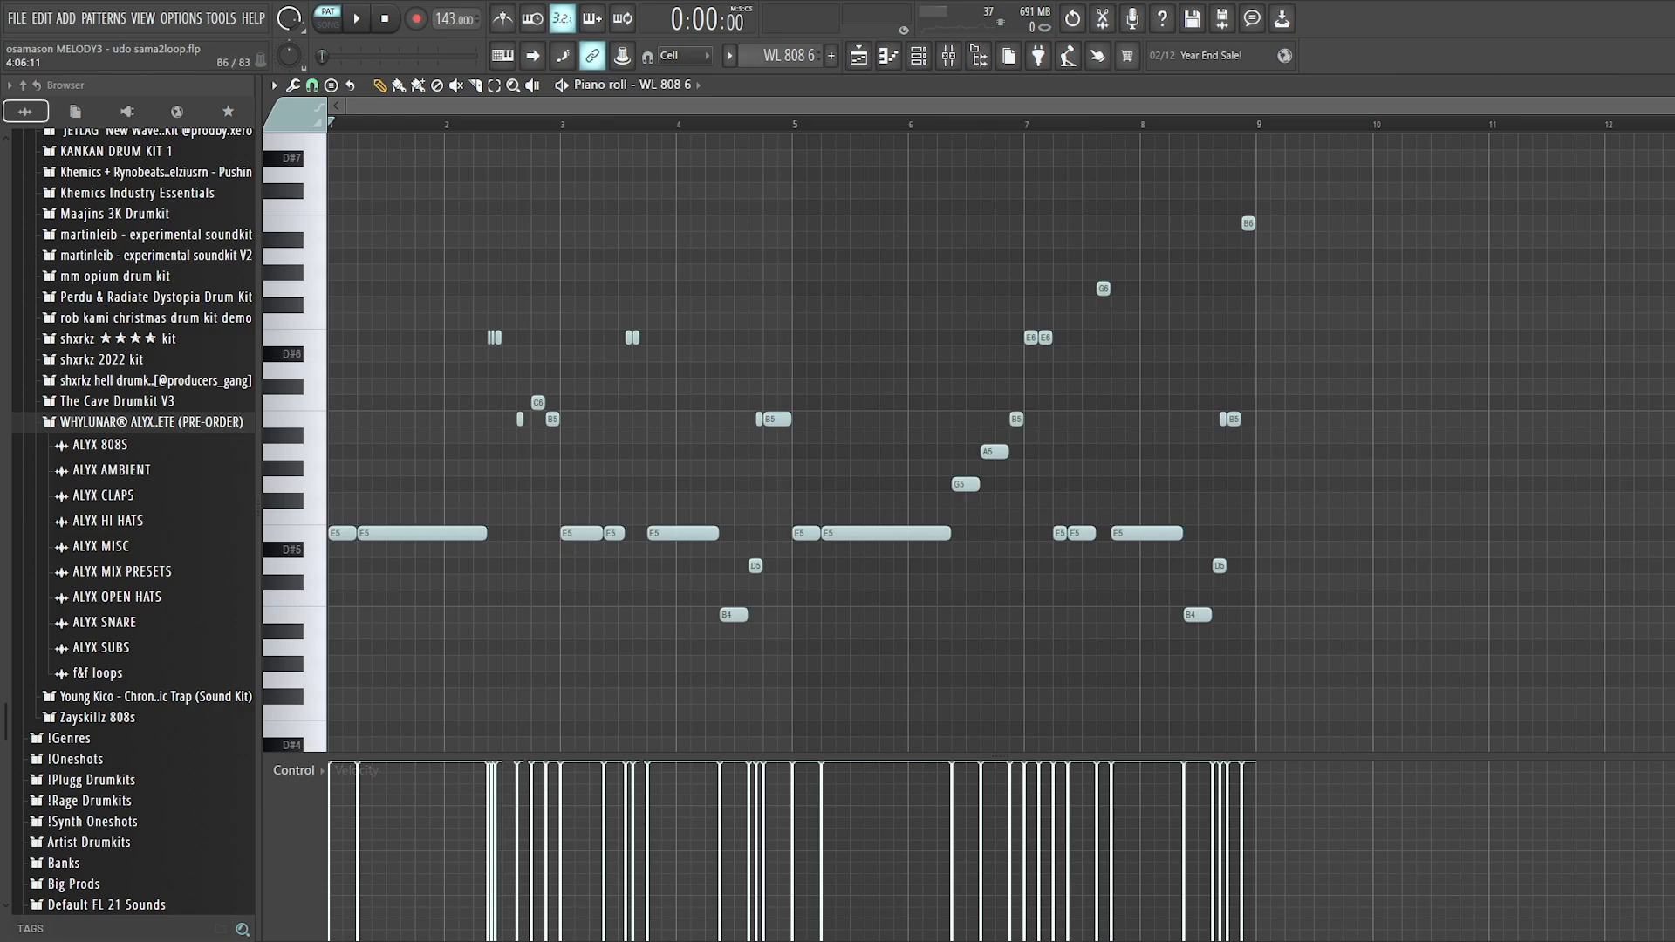
# Check the drum channels in the channel rack, then examine and play the WL 808 6 pattern in the piano roll.
pyautogui.press('F6')
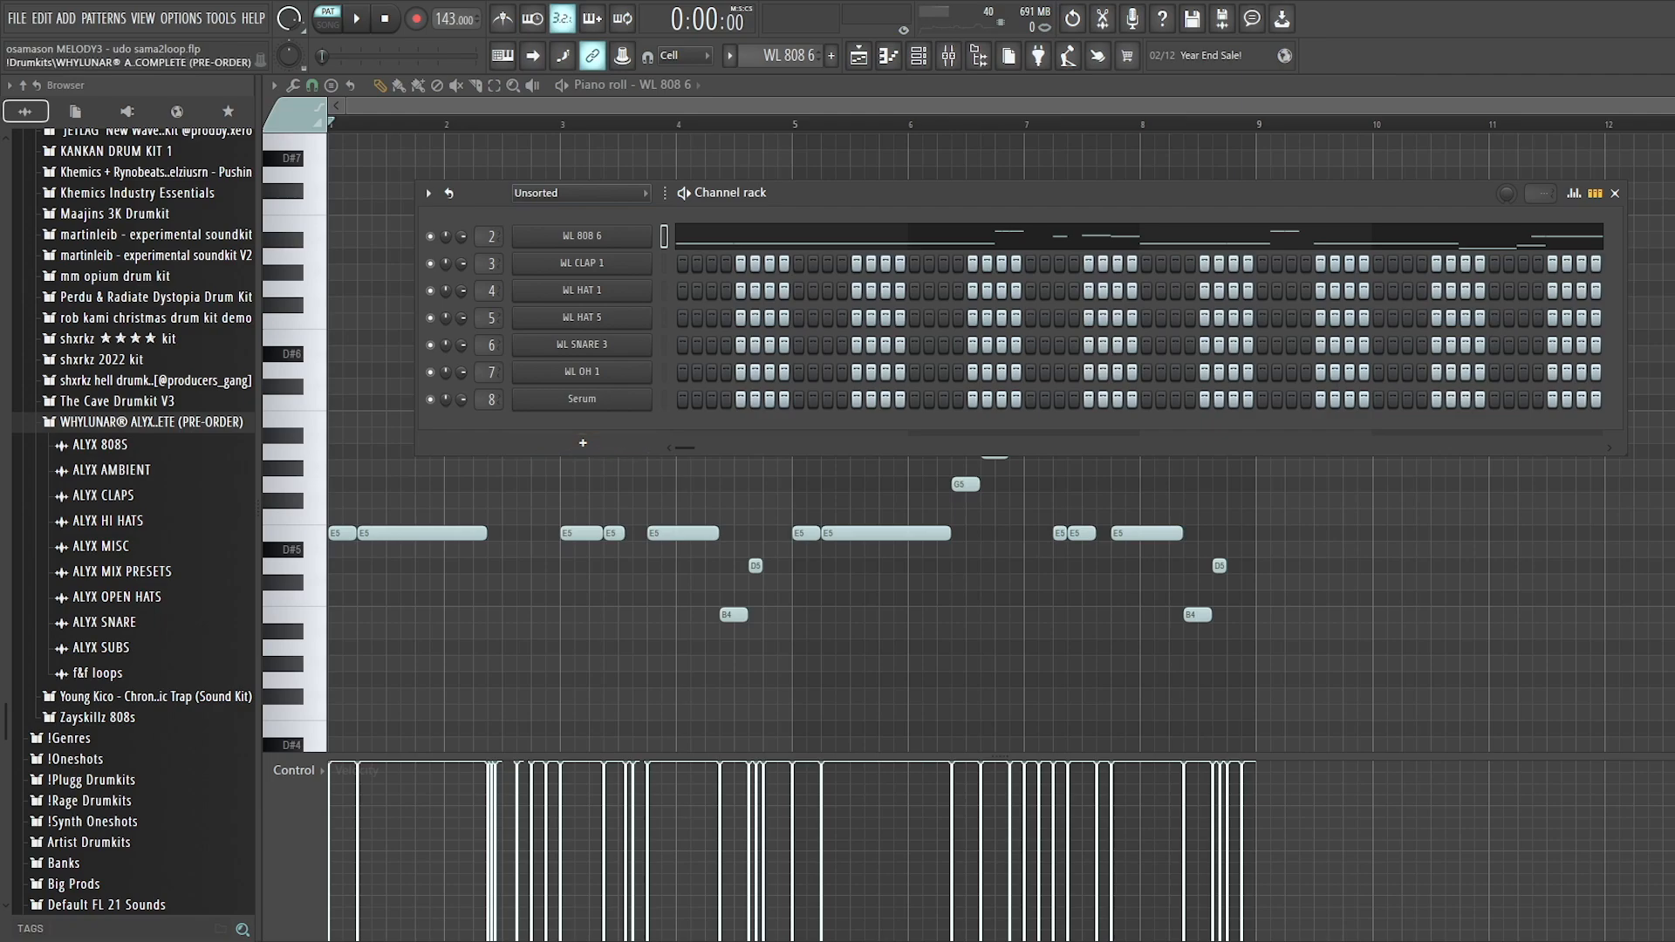
pyautogui.press('F6')
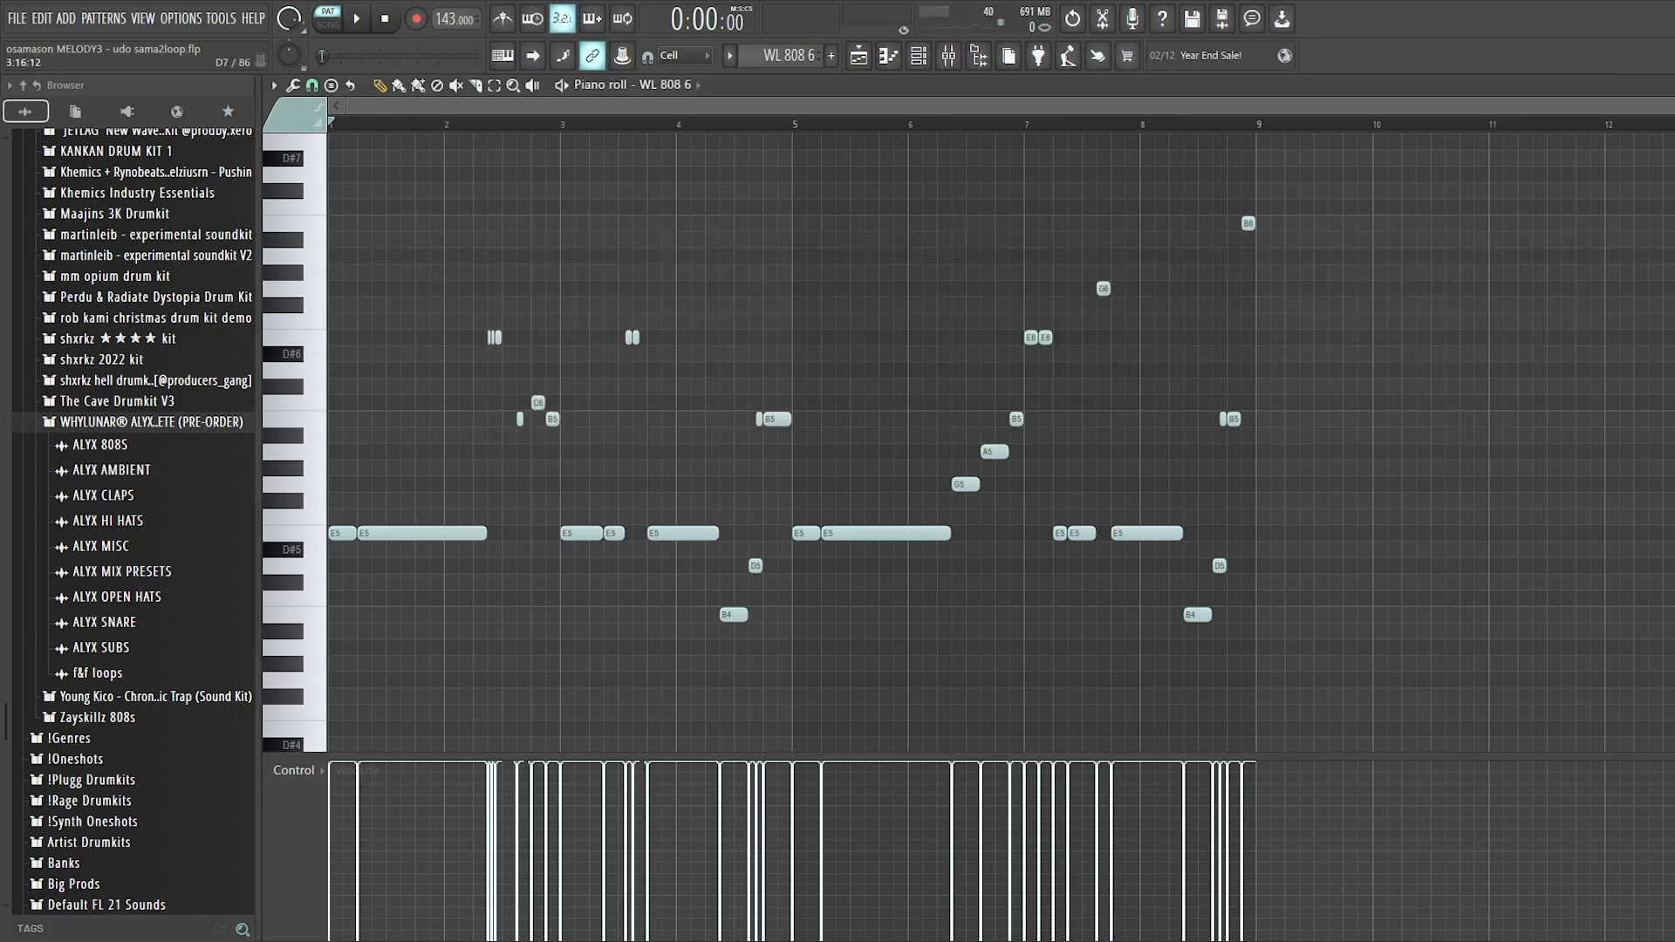
pyautogui.scroll(2, 1000, 436)
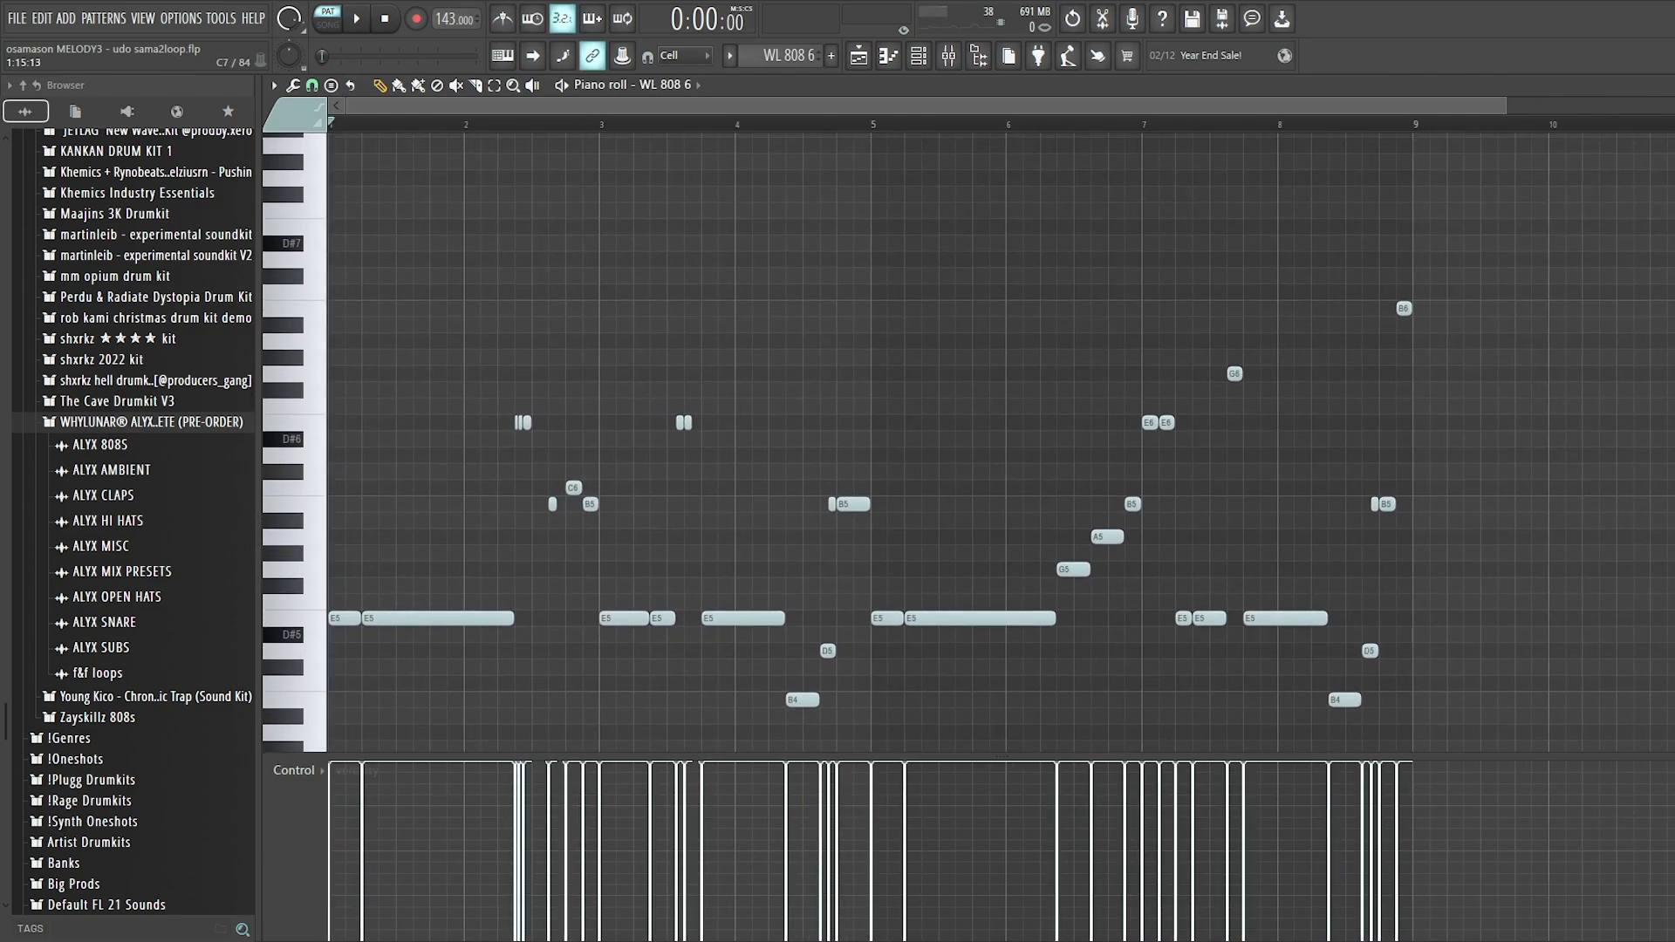
pyautogui.scroll(-1, 1001, 436)
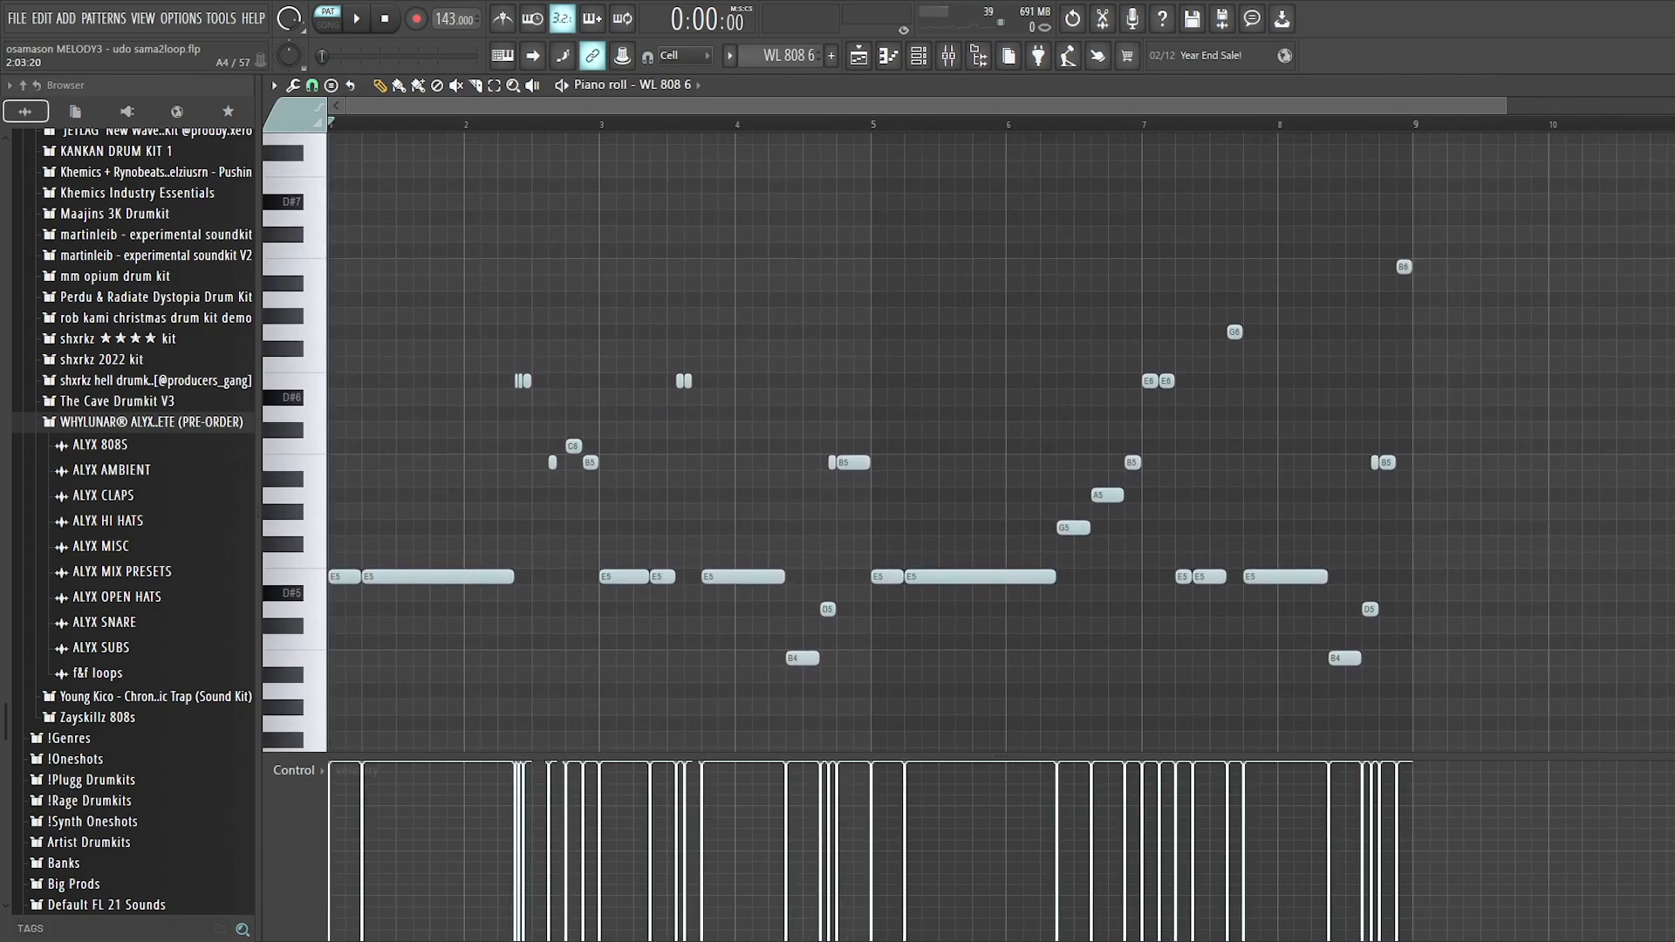
pyautogui.press('space')
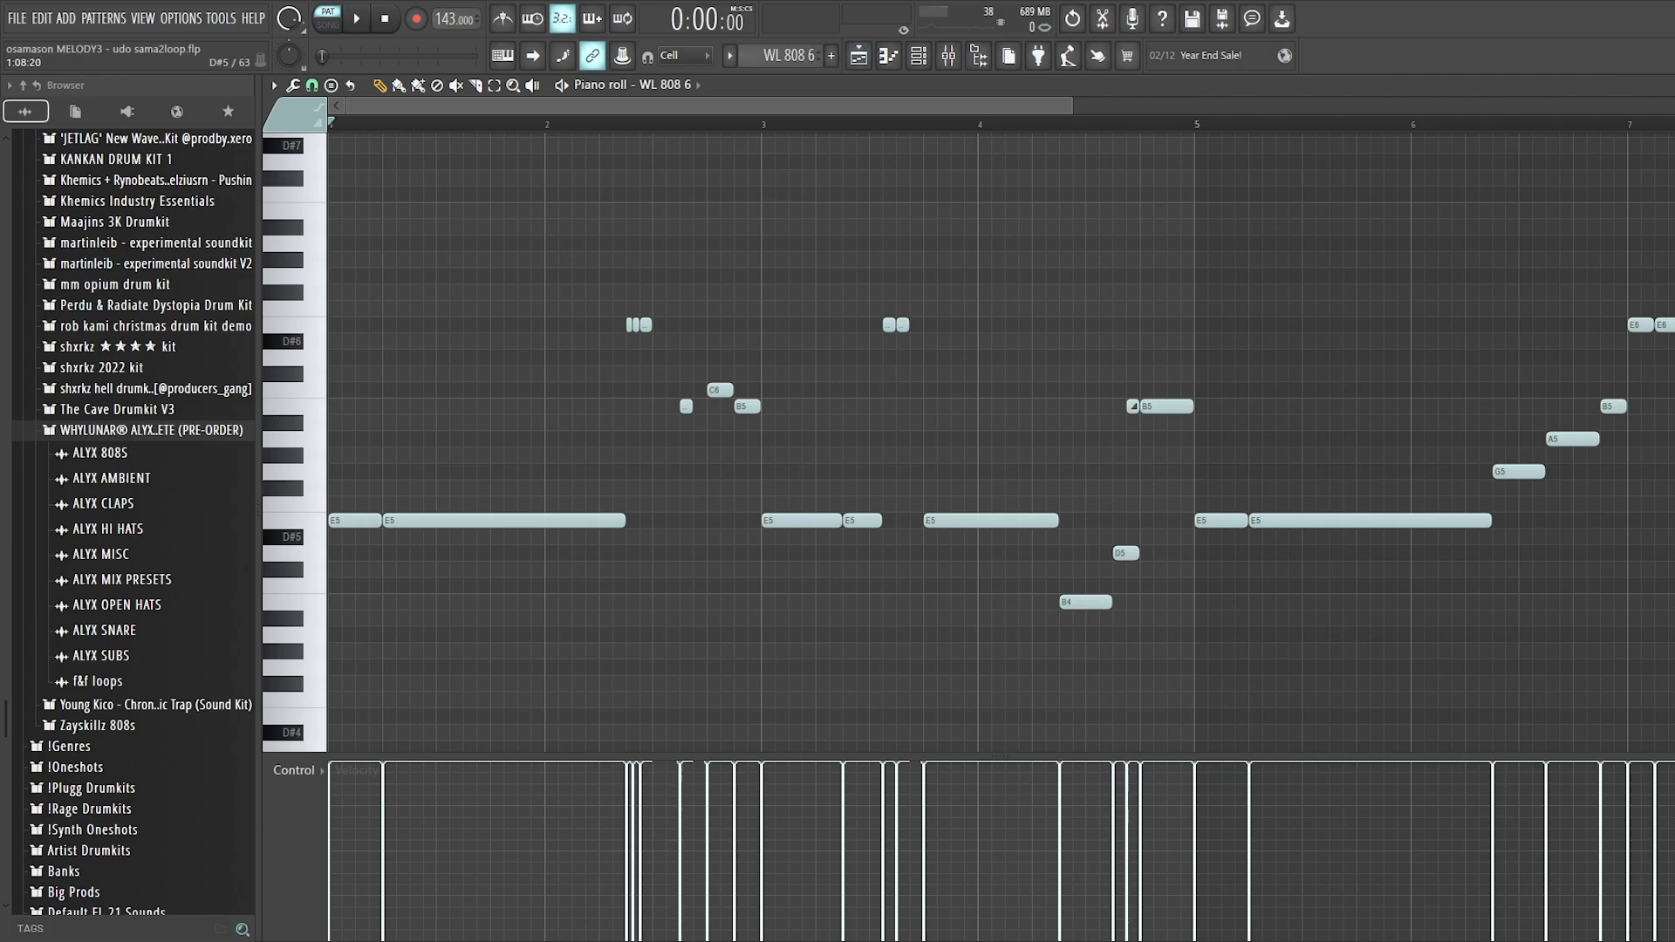
# Replay the WL 808 6 pattern and examine its rapid E6 notes in bar 2 and the rest of its notes.
pyautogui.scroll(3, 763, 455)
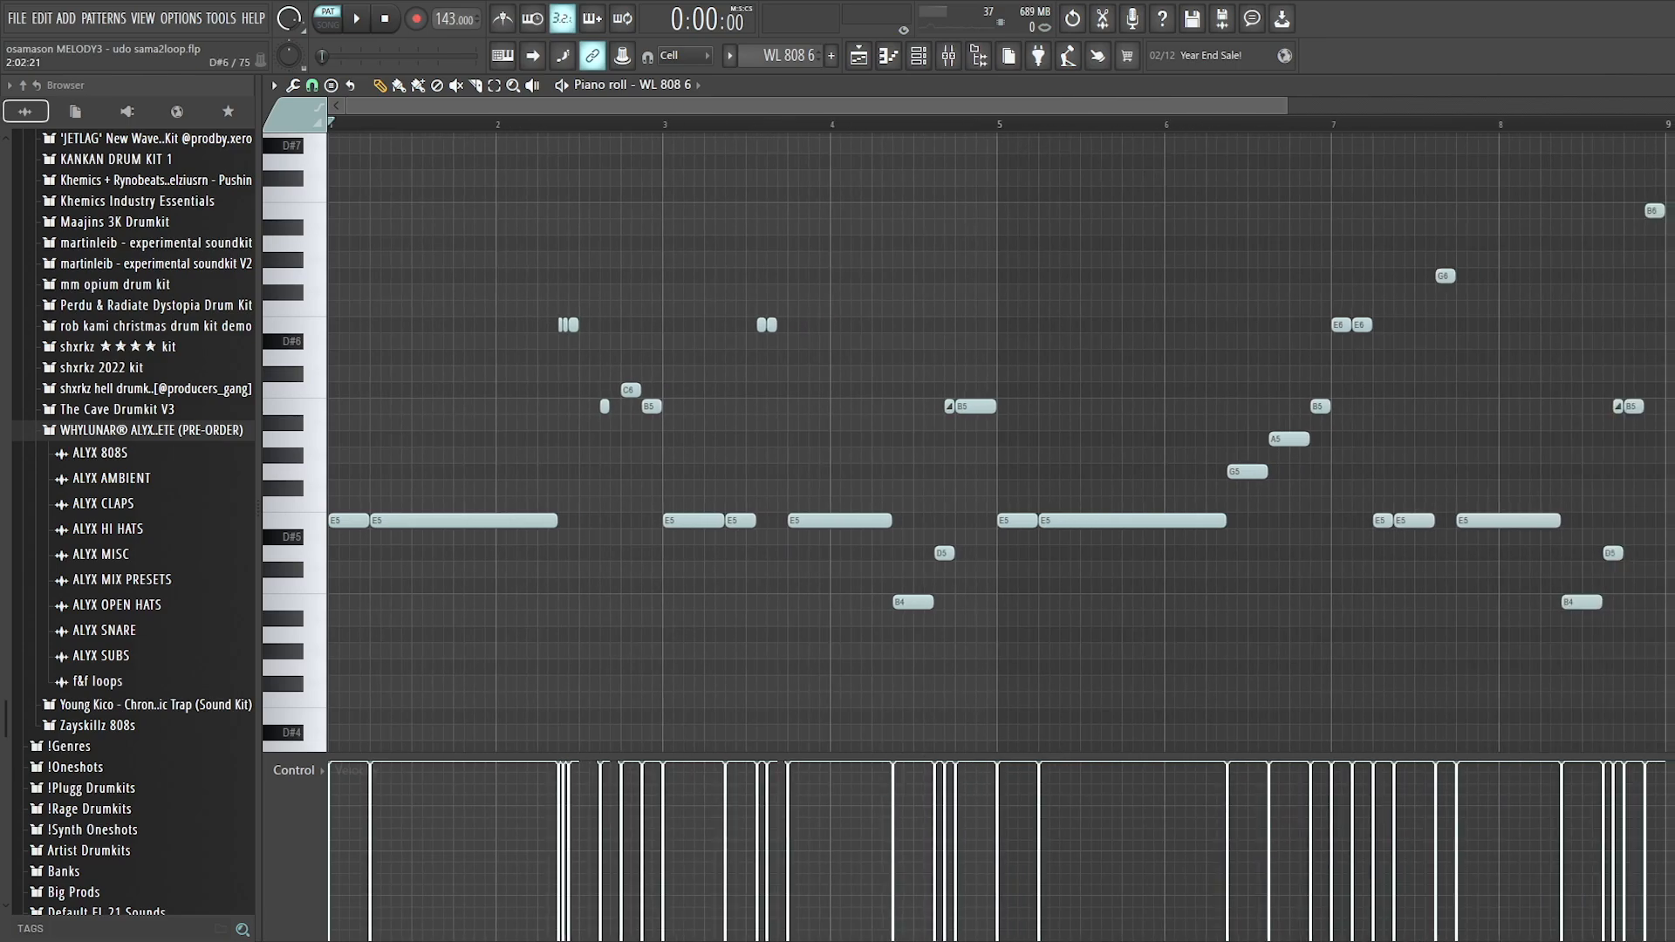
pyautogui.press('space')
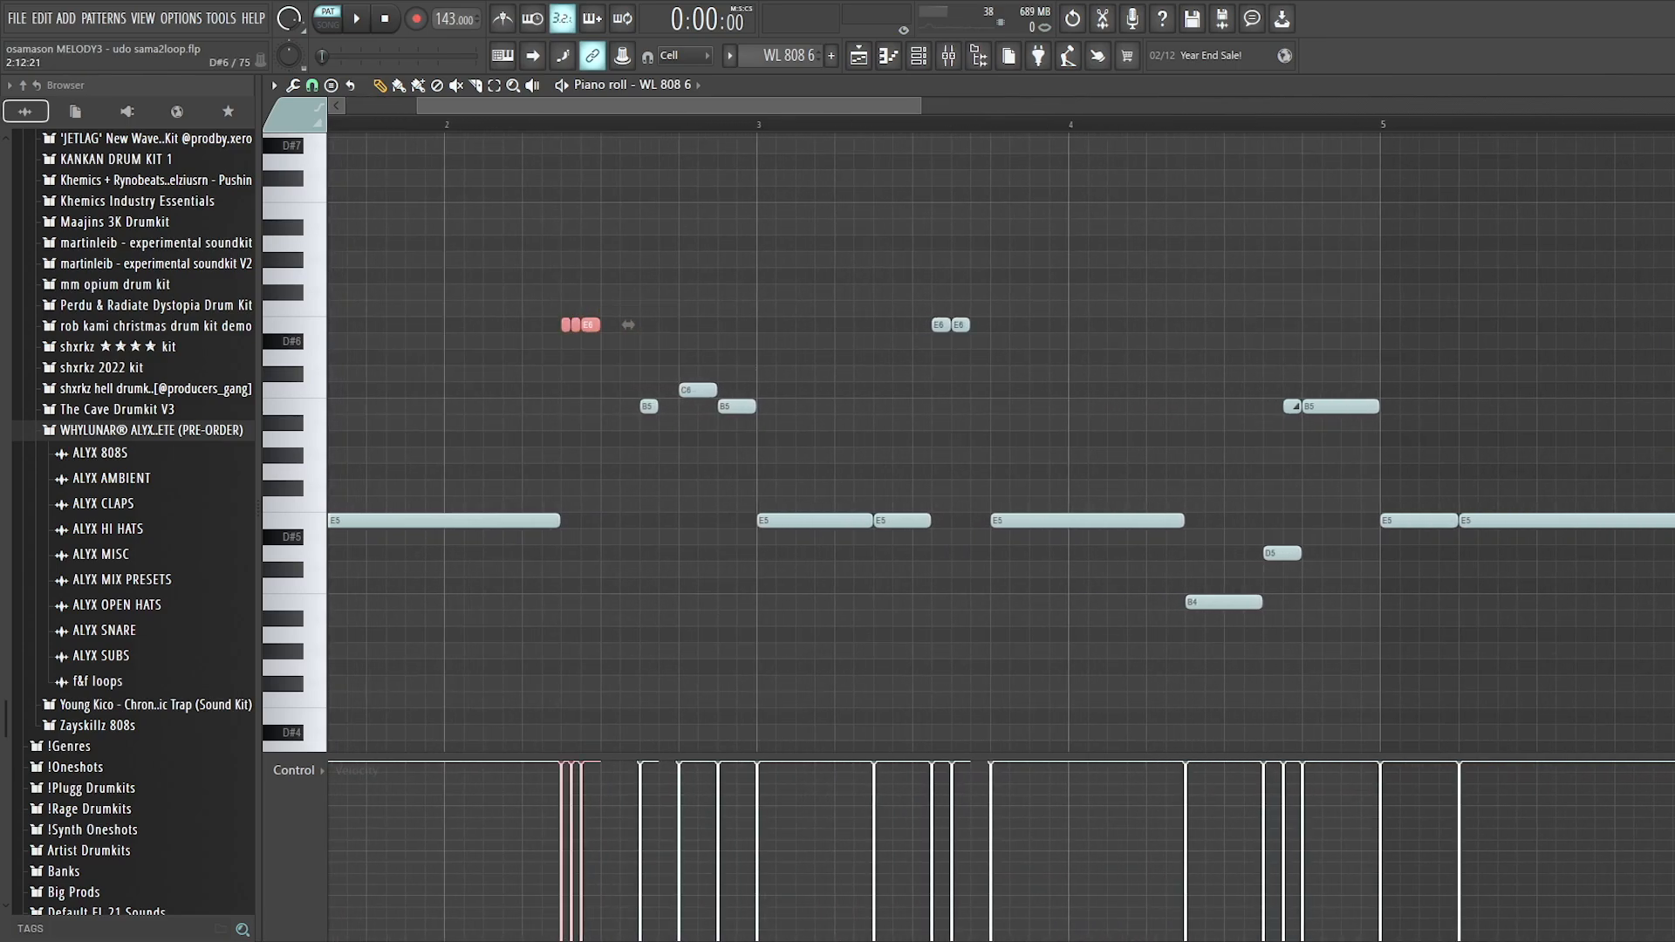
pyautogui.press('space')
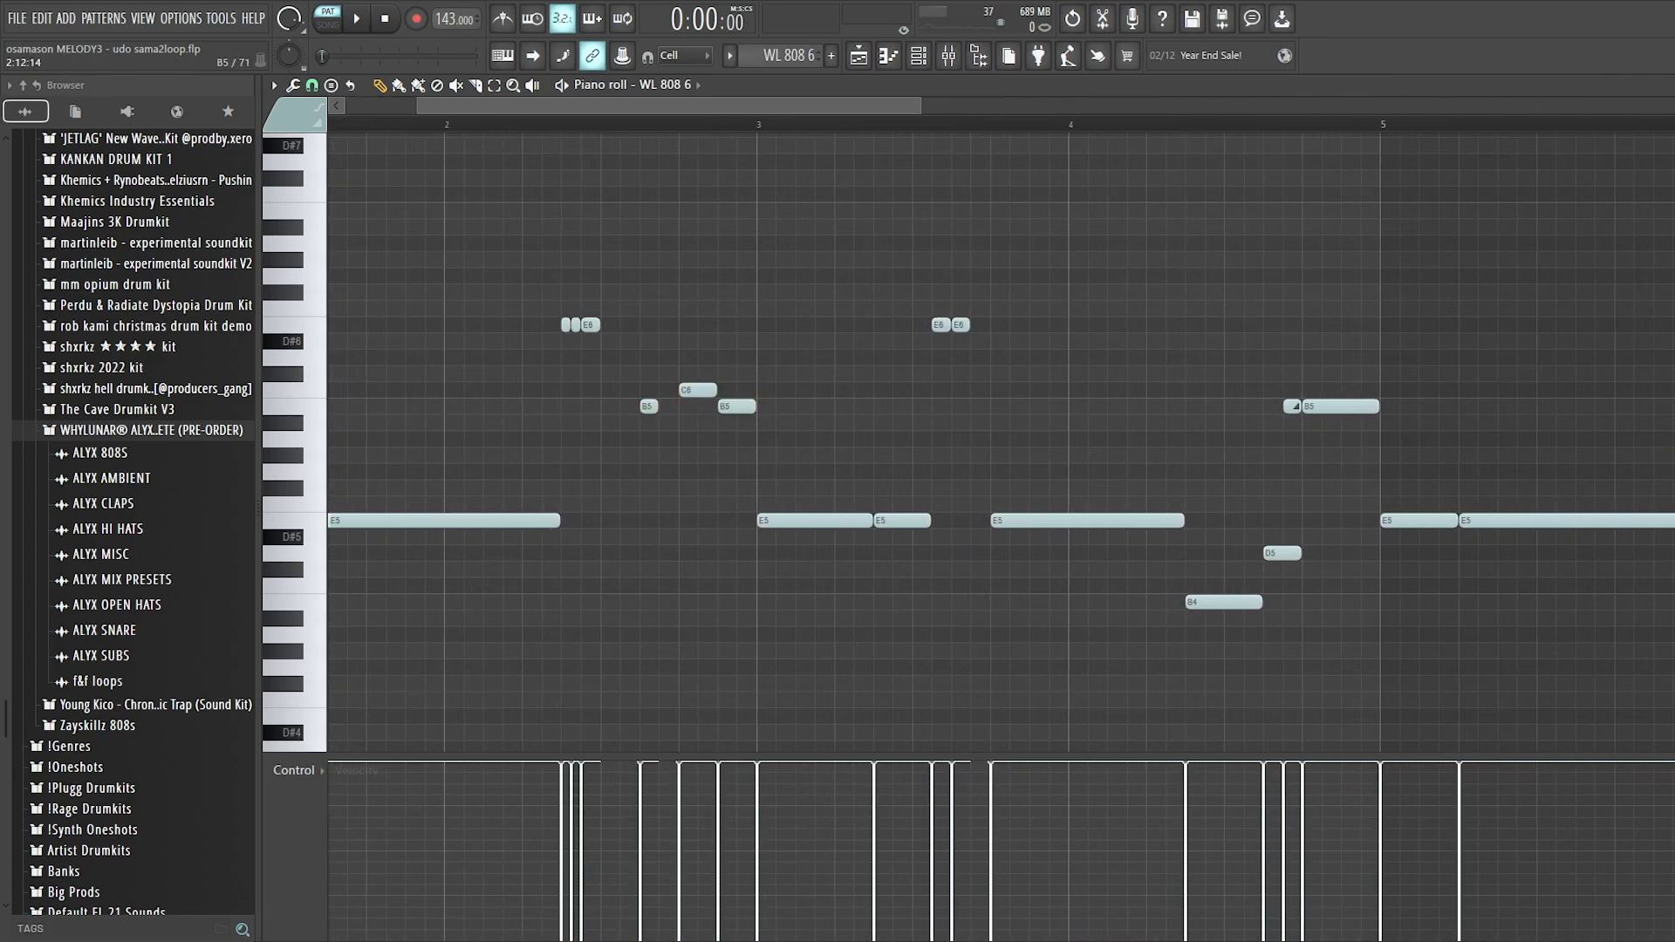
pyautogui.moveTo(1265, 487); pyautogui.dragTo(1034, 489)
pyautogui.scroll(-1, 1034, 489)
pyautogui.scroll(-3, 1034, 489)
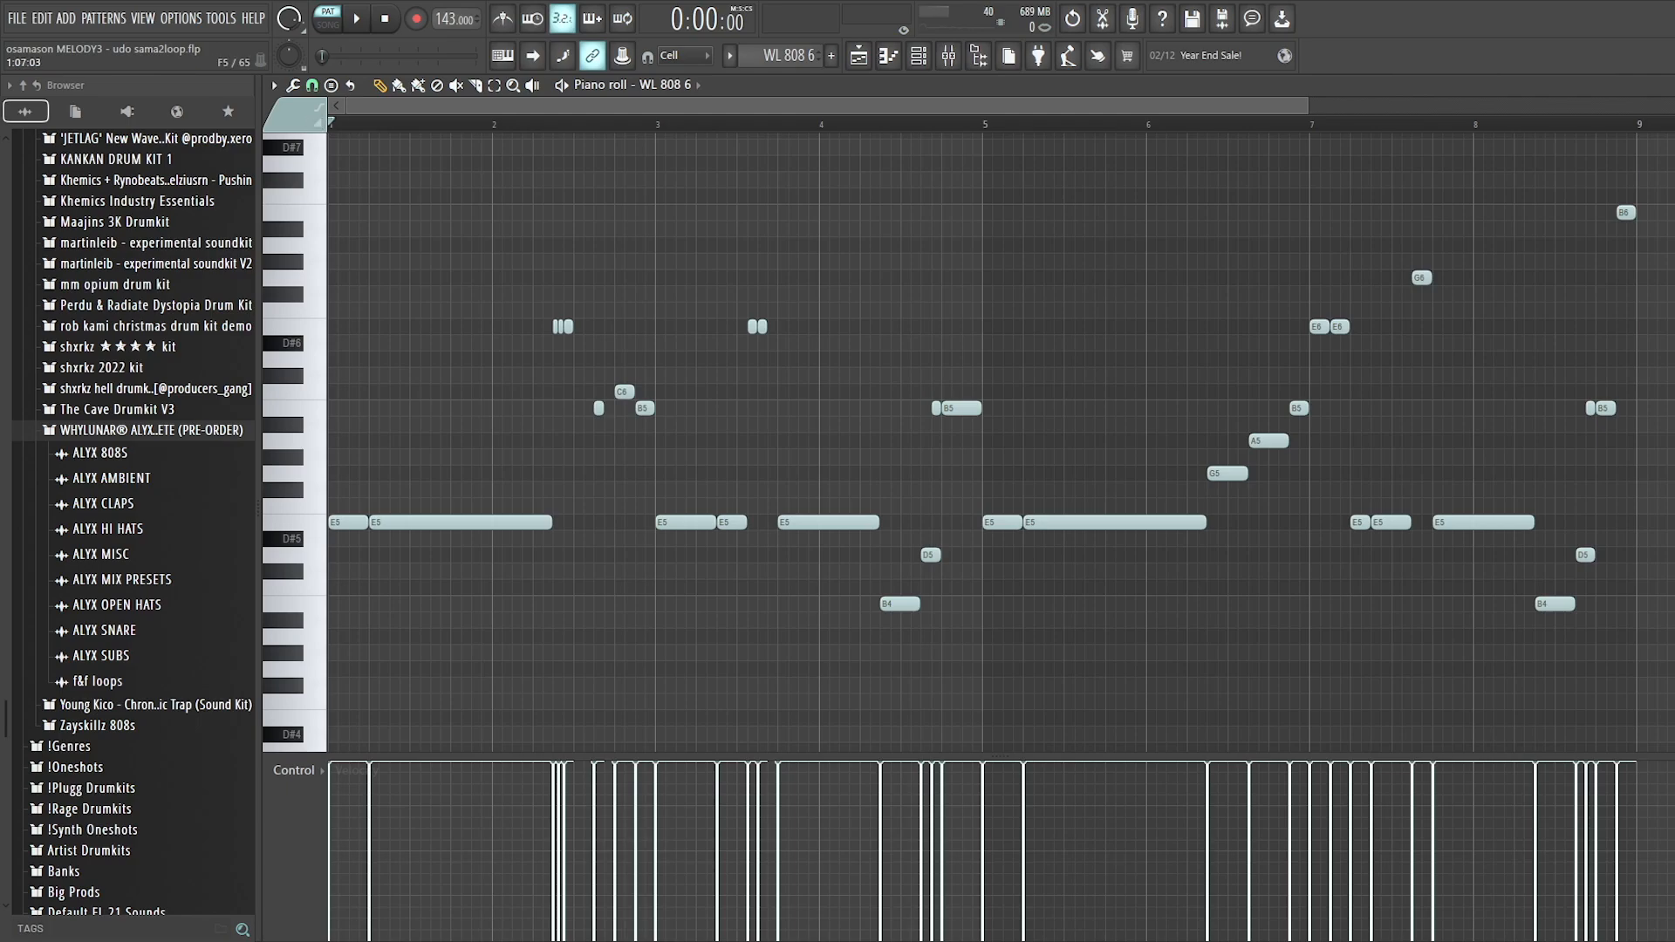
# Compare the notes of 808 Pattern 2 with WL 808 6 and select the E5 notes in WL 808 6.
pyautogui.scroll(3, 1035, 490)
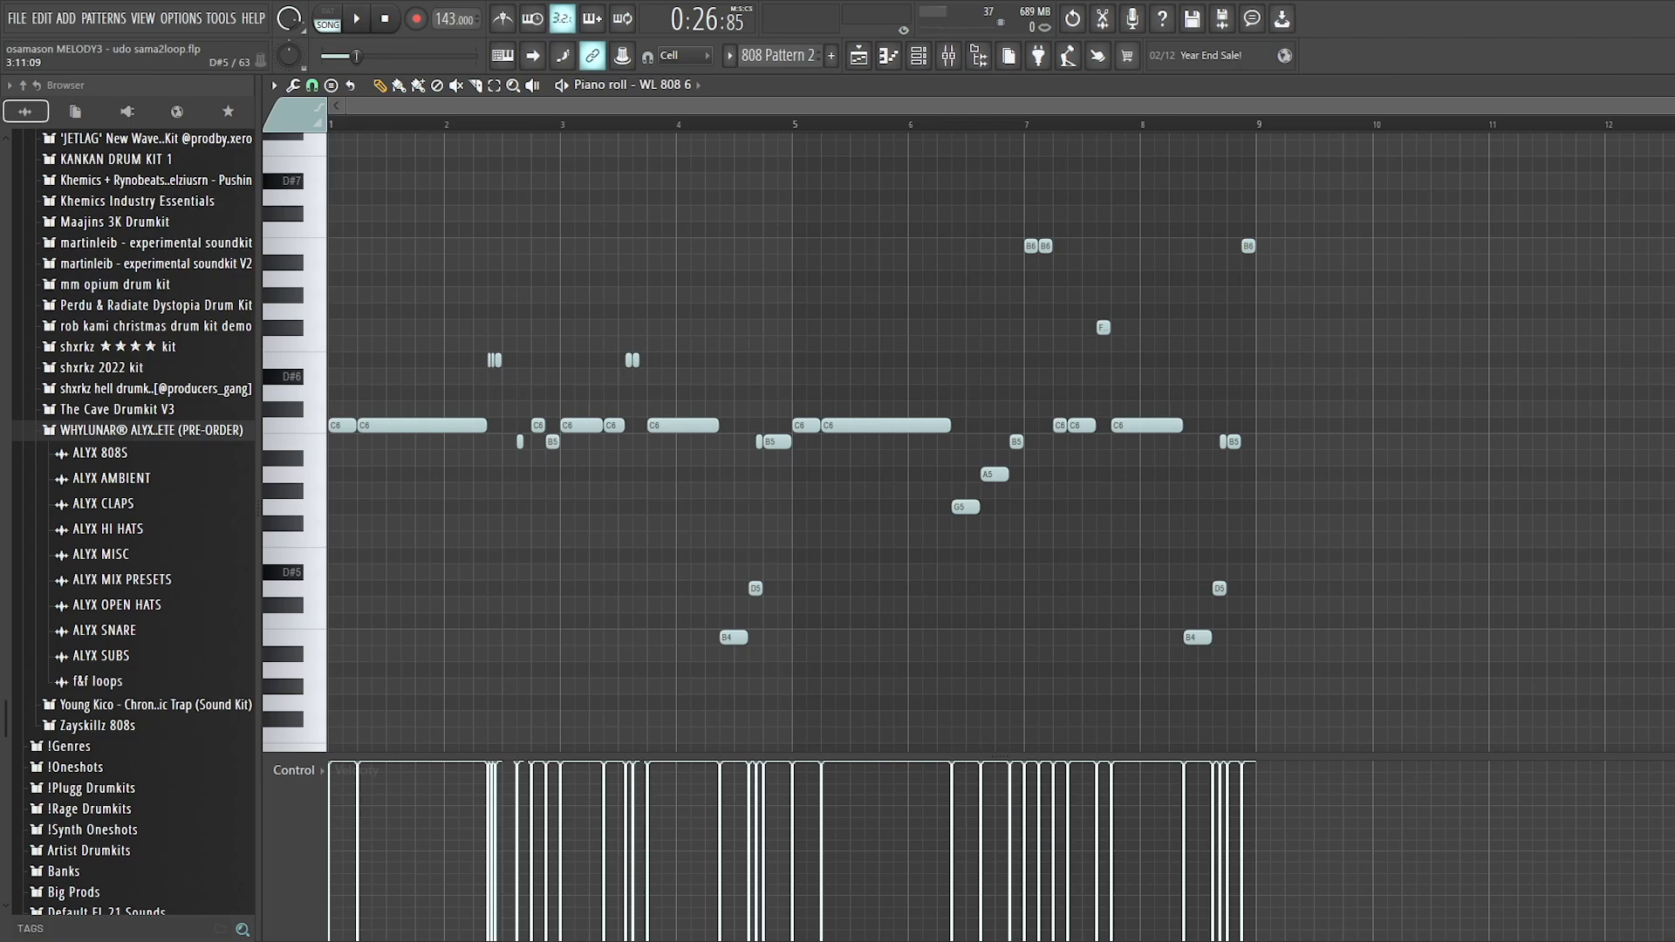
pyautogui.moveTo(1347, 656); pyautogui.dragTo(1039, 466)
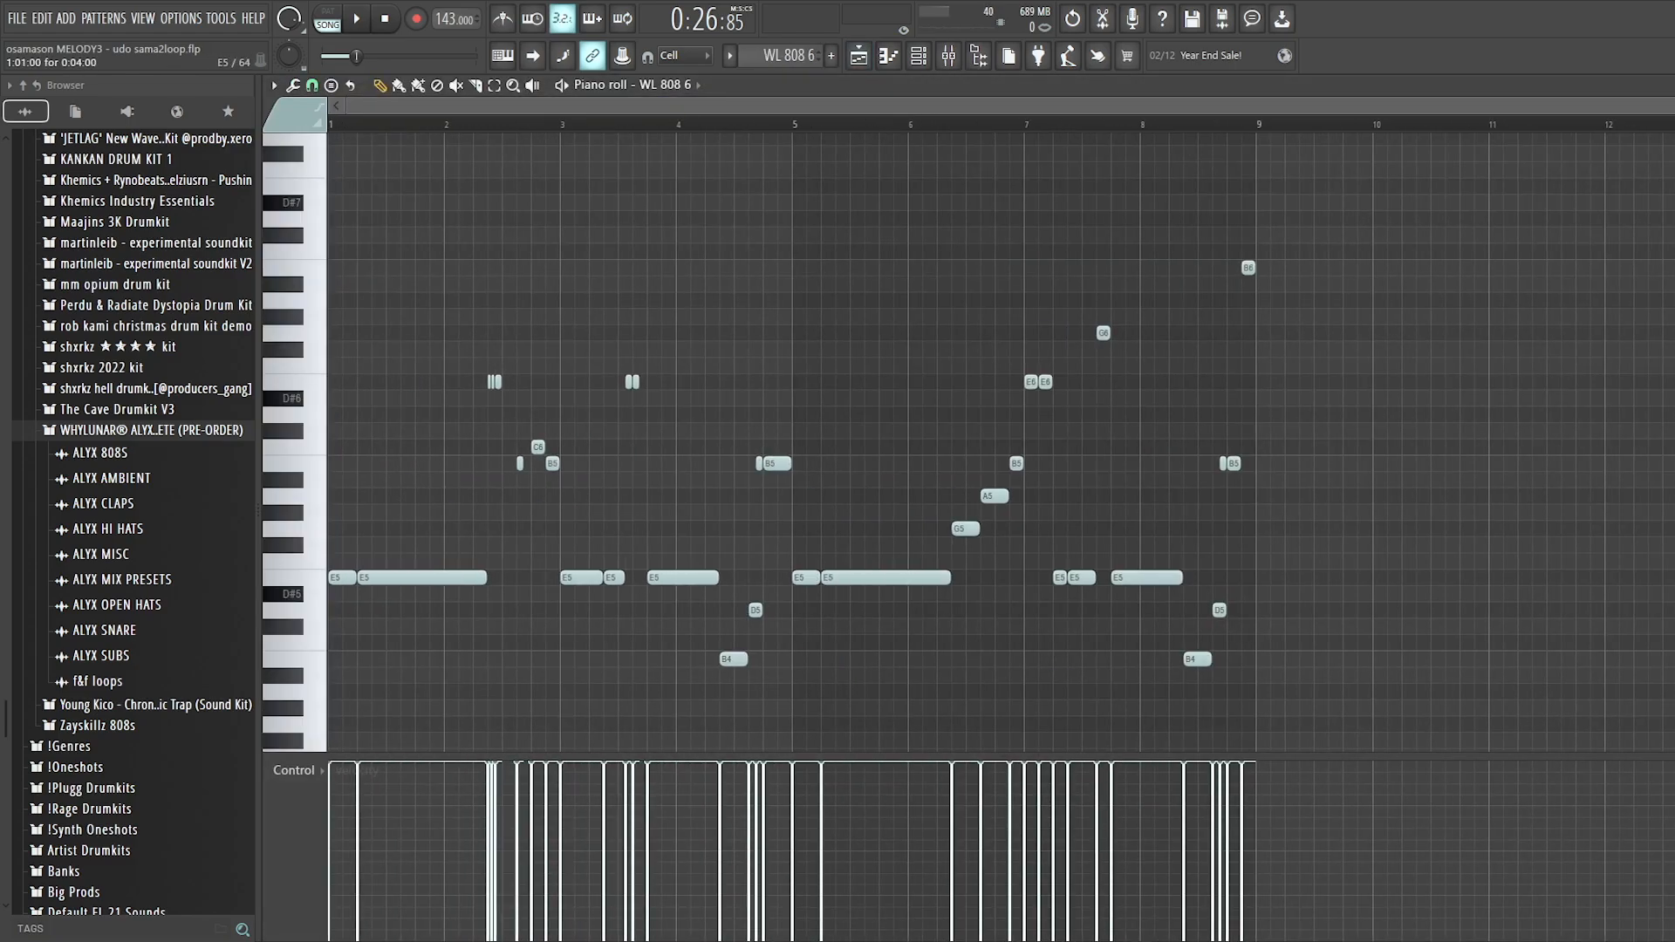
pyautogui.moveTo(329, 577); pyautogui.dragTo(1210, 578)
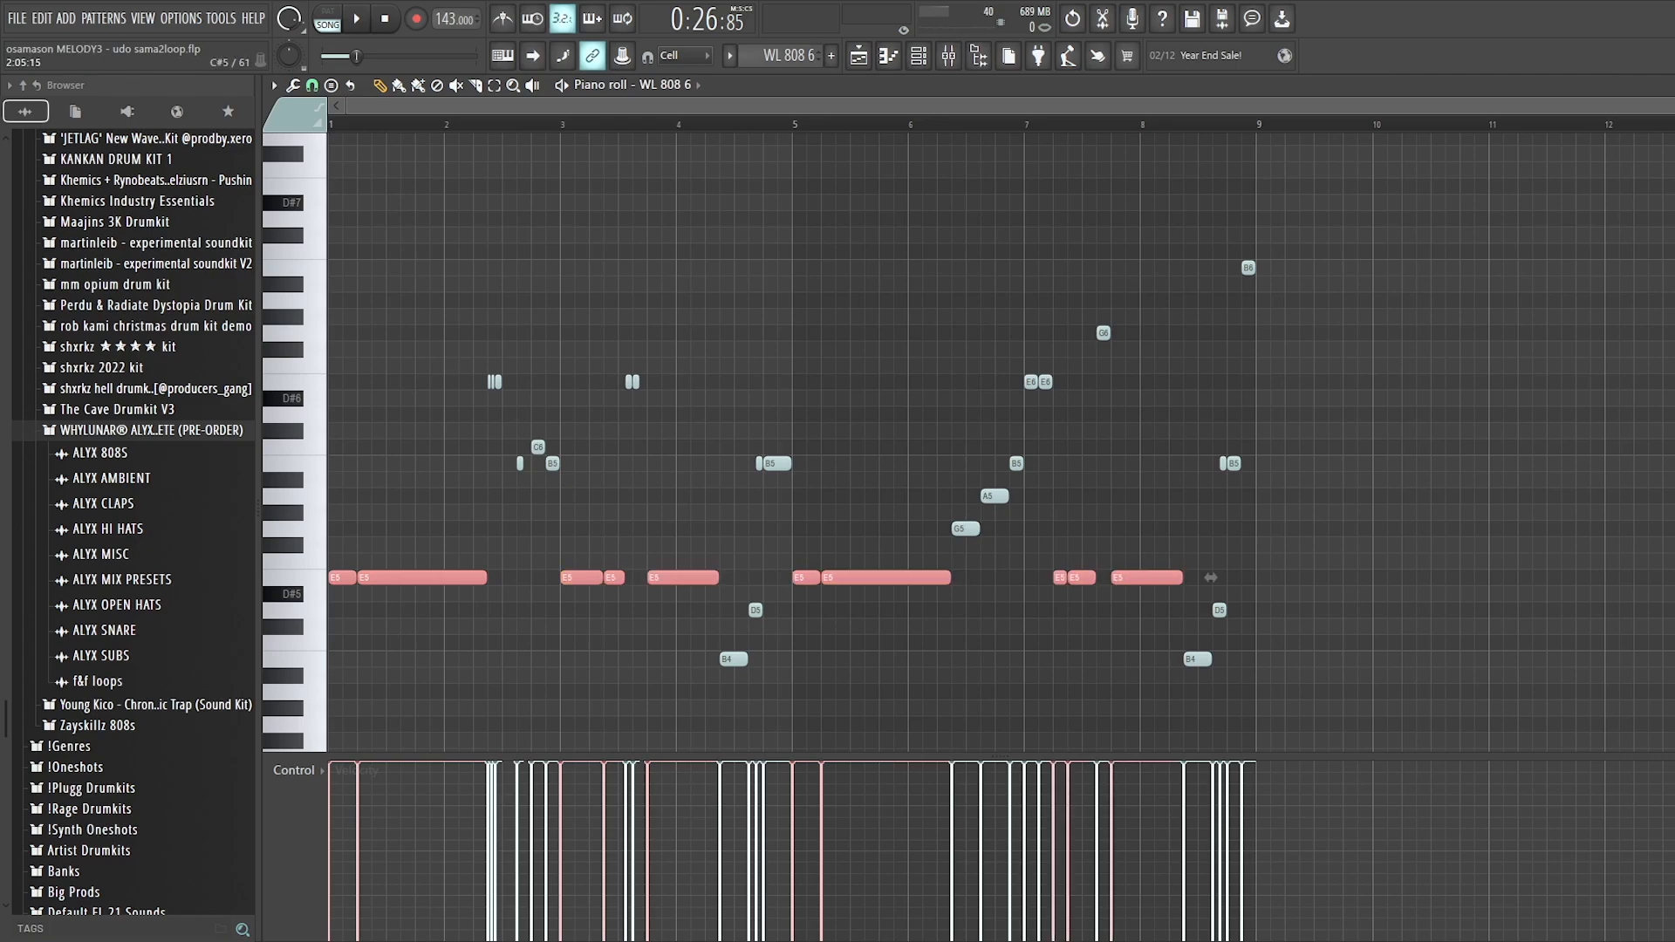
pyautogui.moveTo(1211, 577)
pyautogui.mouseDown()
pyautogui.moveTo(1211, 643)
pyautogui.moveTo(1210, 446)
pyautogui.moveTo(1210, 577)
pyautogui.mouseUp()
# Show the playlist with all drum tracks and play the arrangement around bars 17 to 25.
pyautogui.click(859, 55)
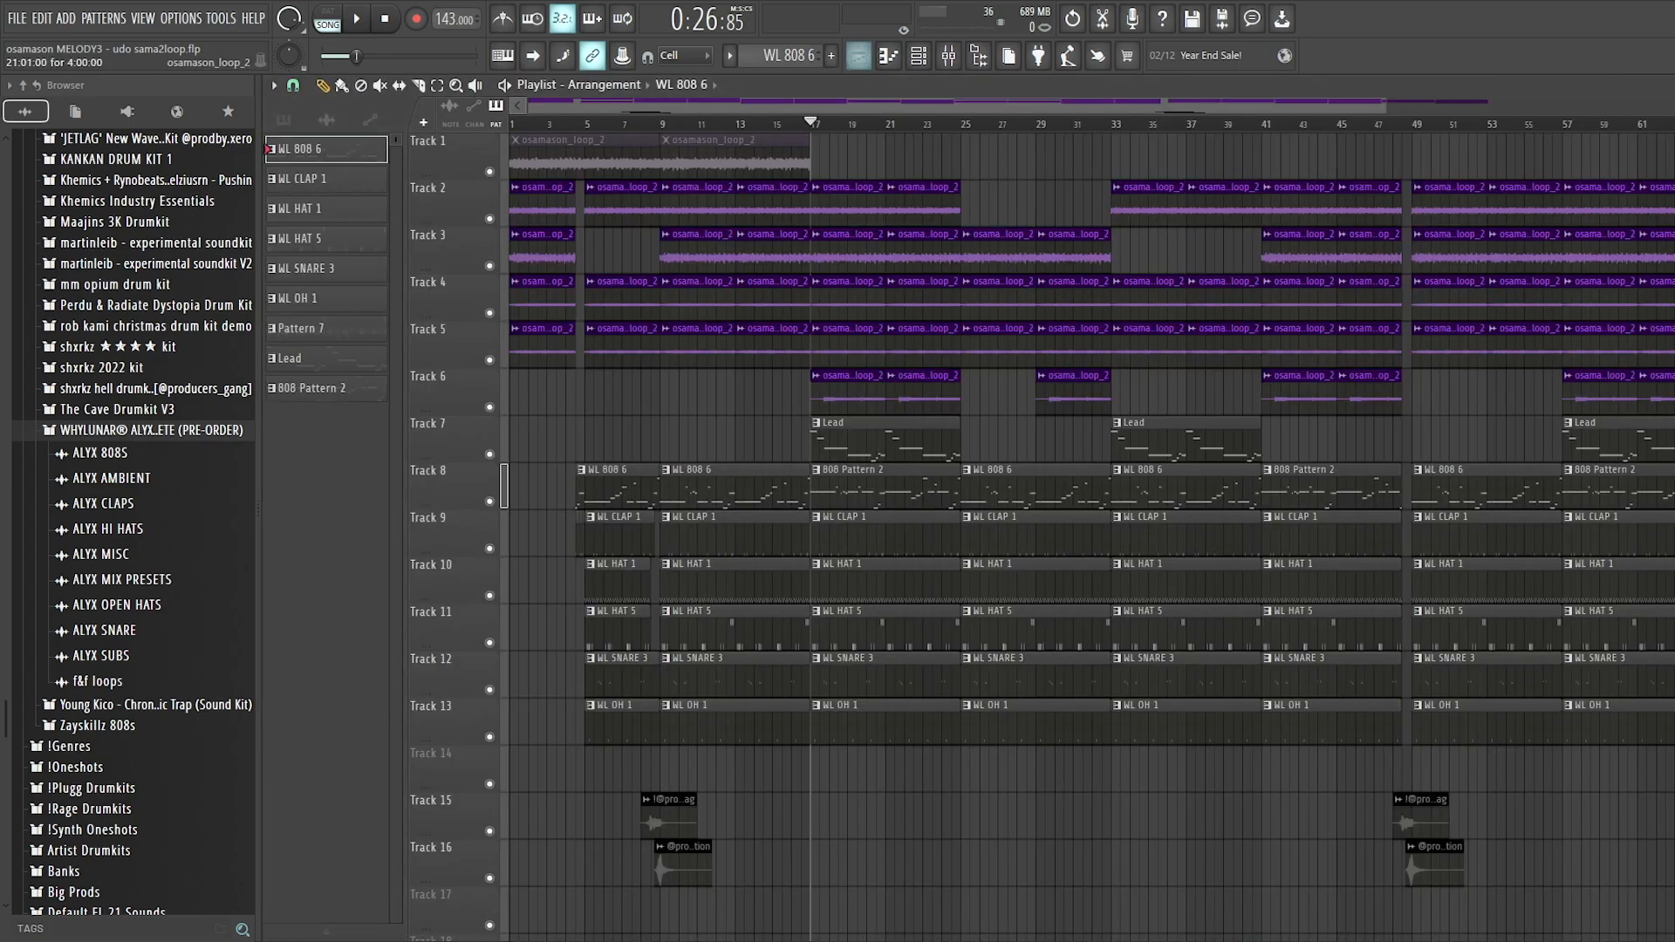
pyautogui.scroll(2, 856, 235)
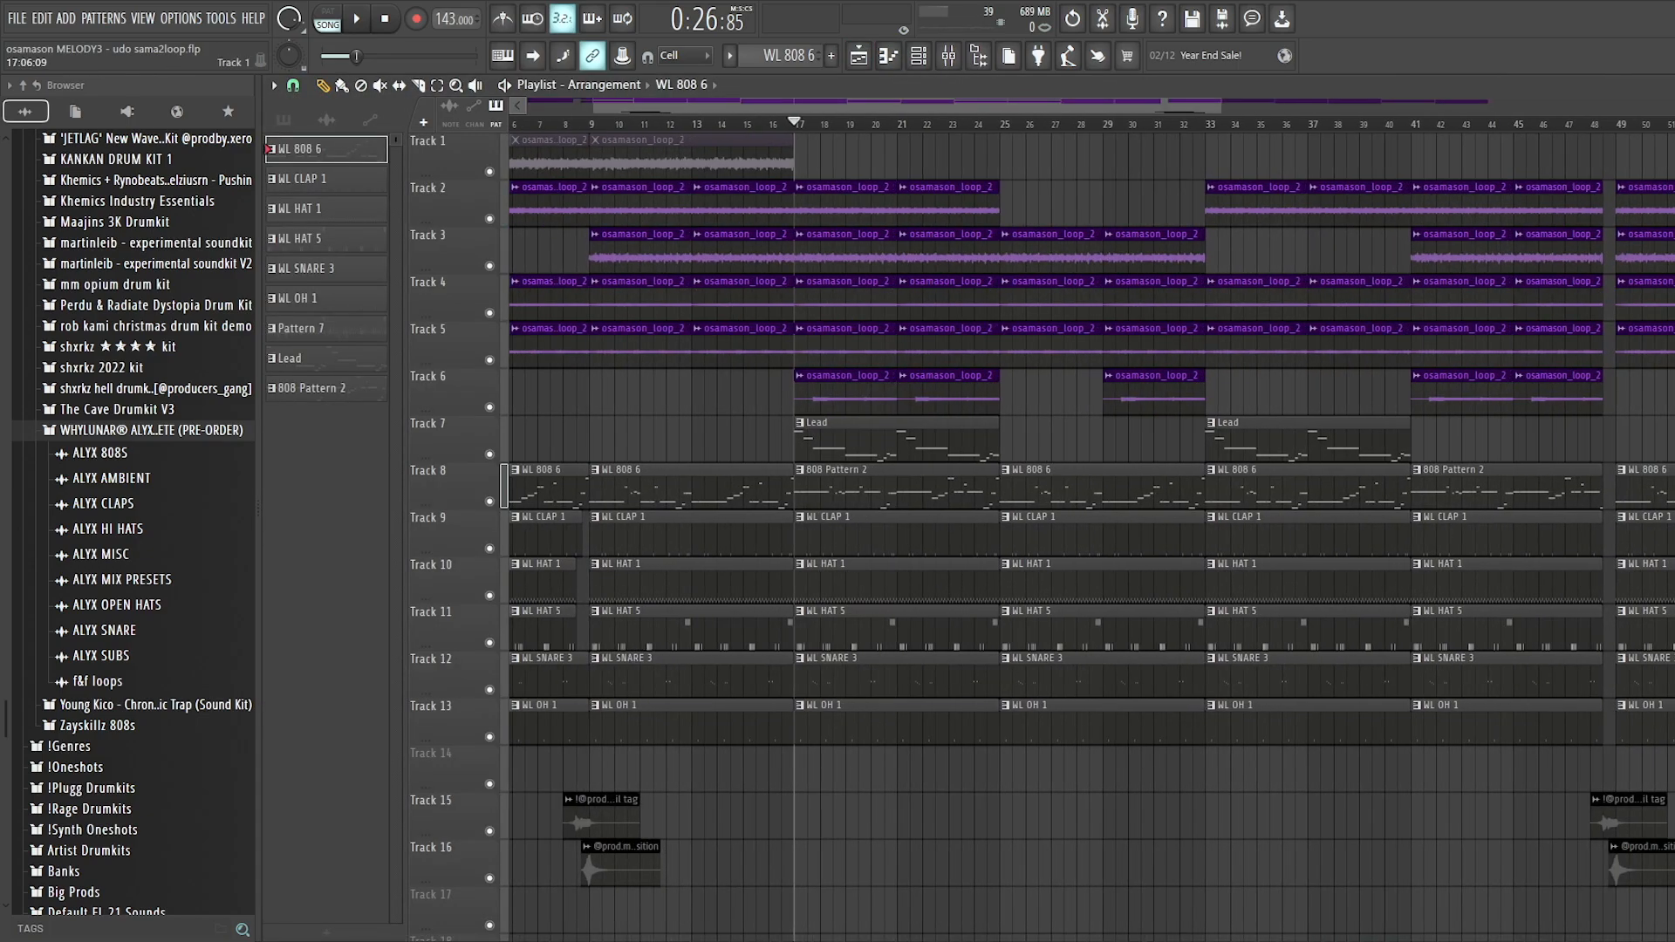
pyautogui.moveTo(795, 124); pyautogui.dragTo(1001, 123)
pyautogui.click(996, 198)
pyautogui.click(328, 19)
pyautogui.press('space')
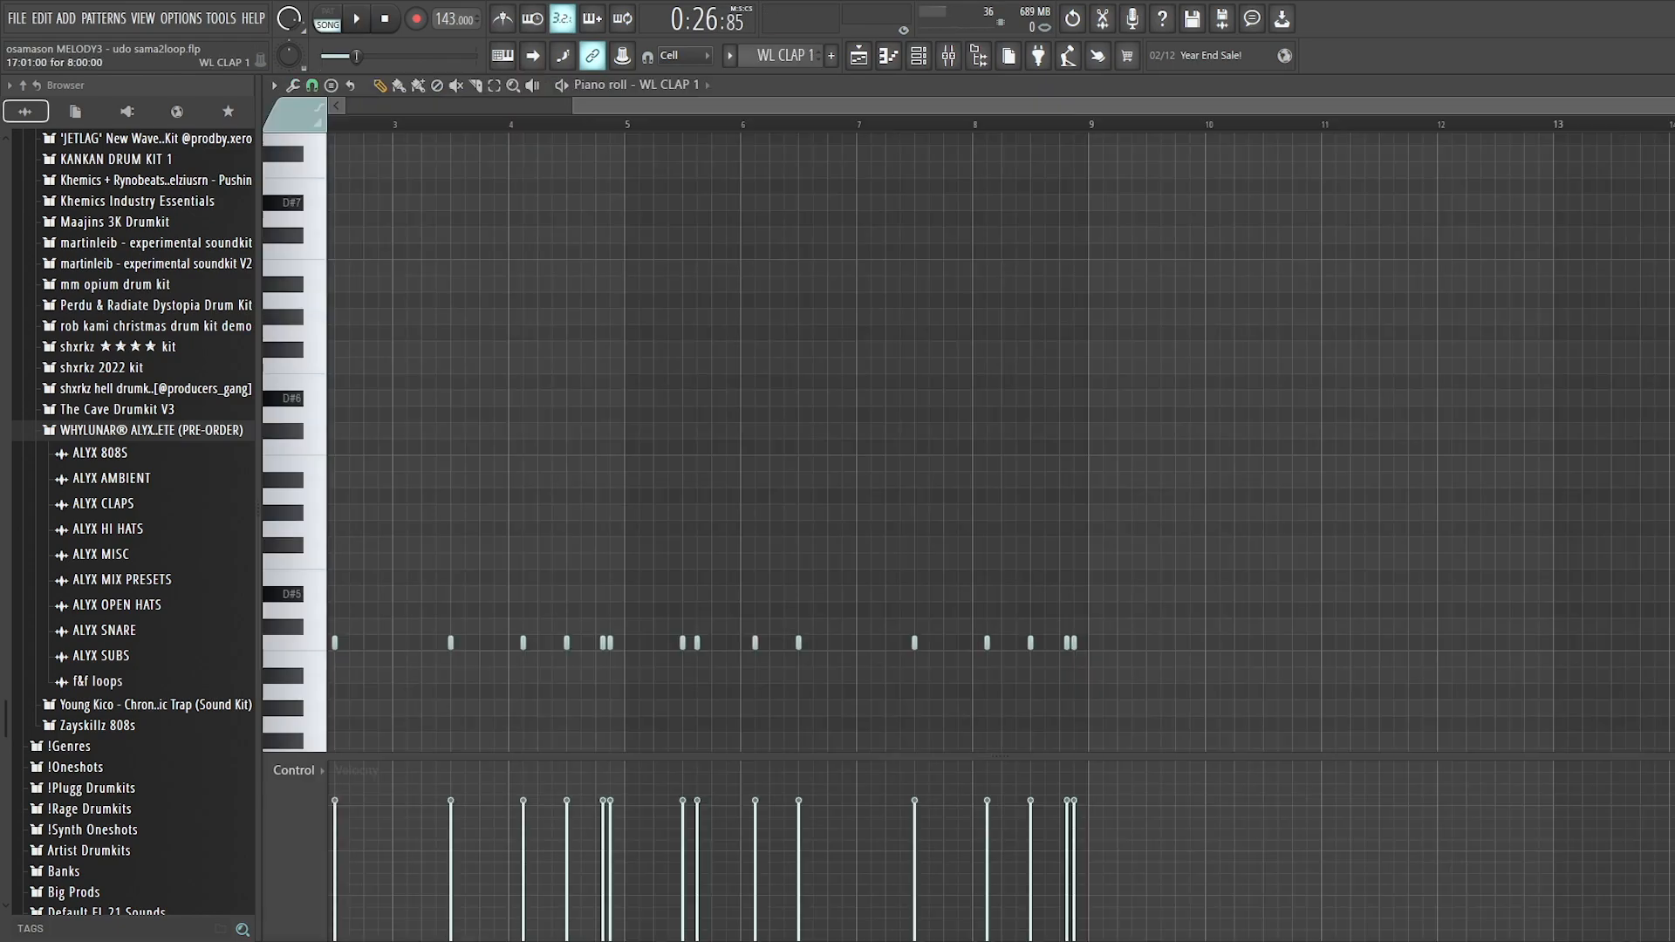
# Play the WL CLAP 1 pattern, then examine and play the WL HAT 1 pattern in the piano roll.
pyautogui.scroll(-3, 1001, 436)
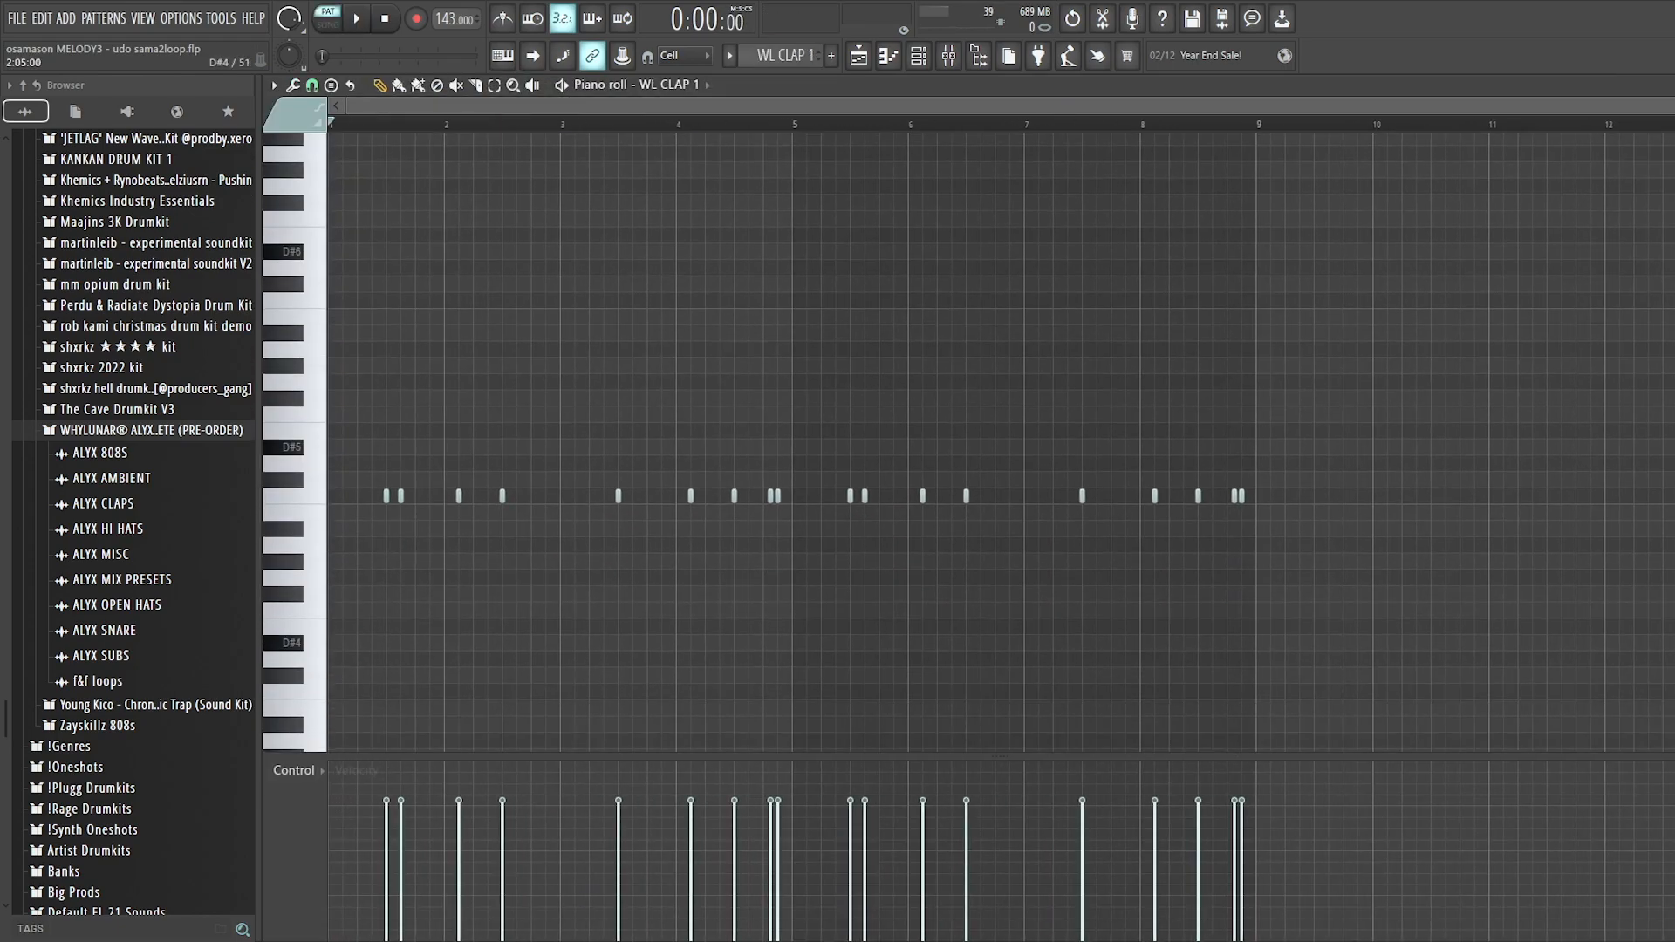
pyautogui.press('space')
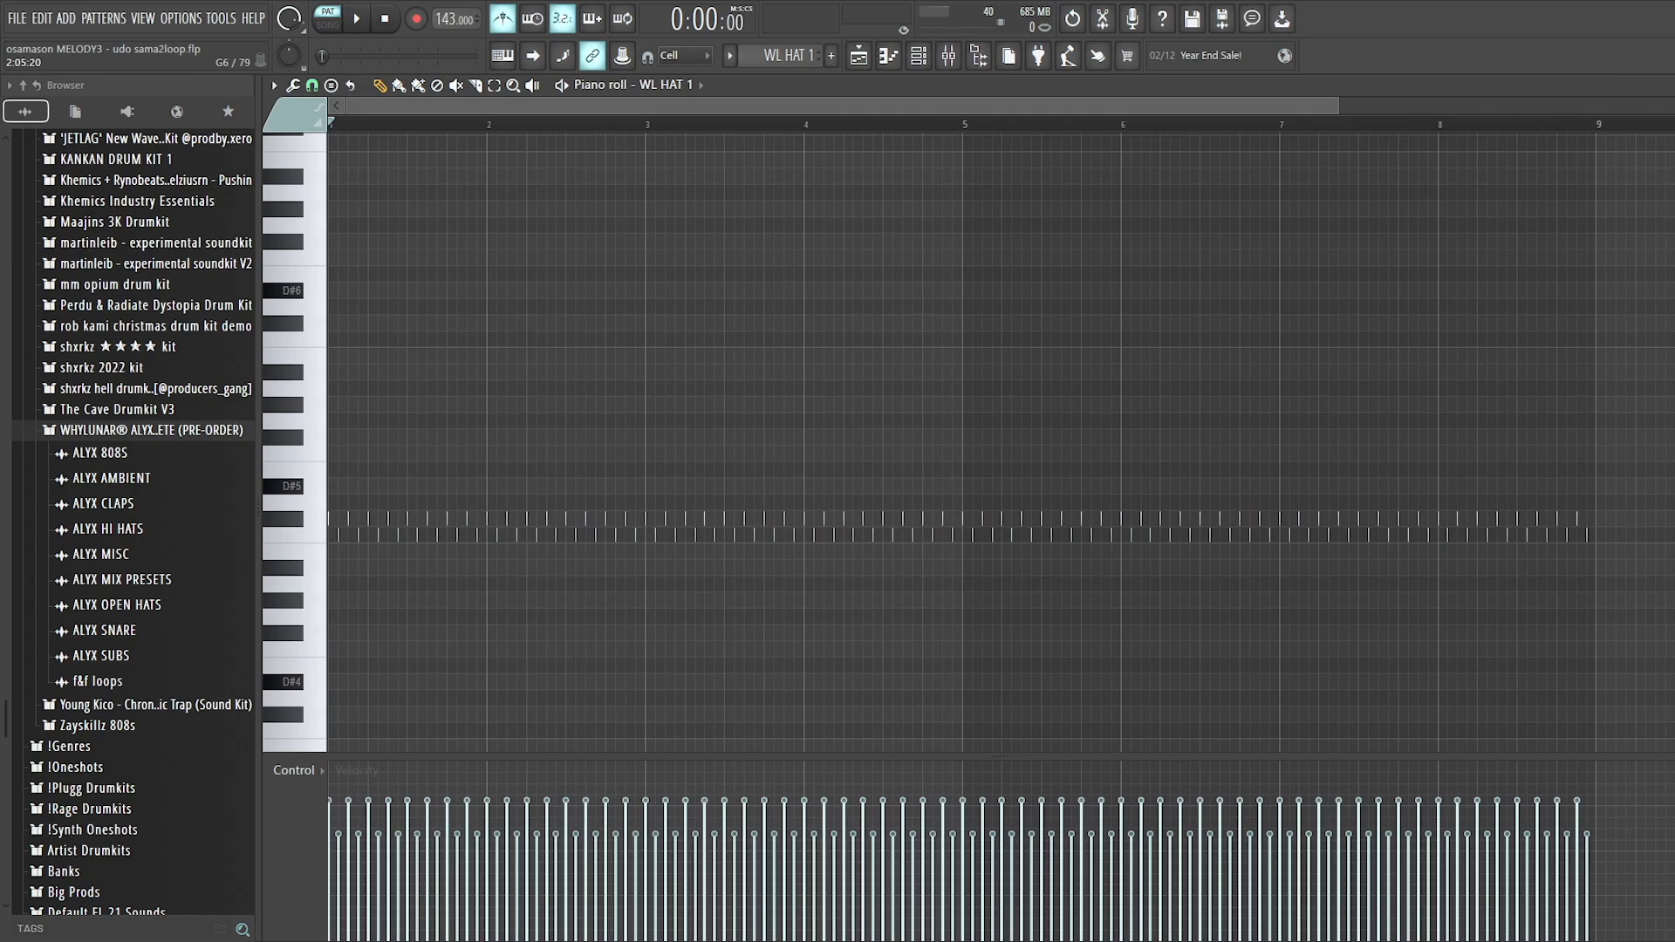
pyautogui.scroll(-1, 537, 231)
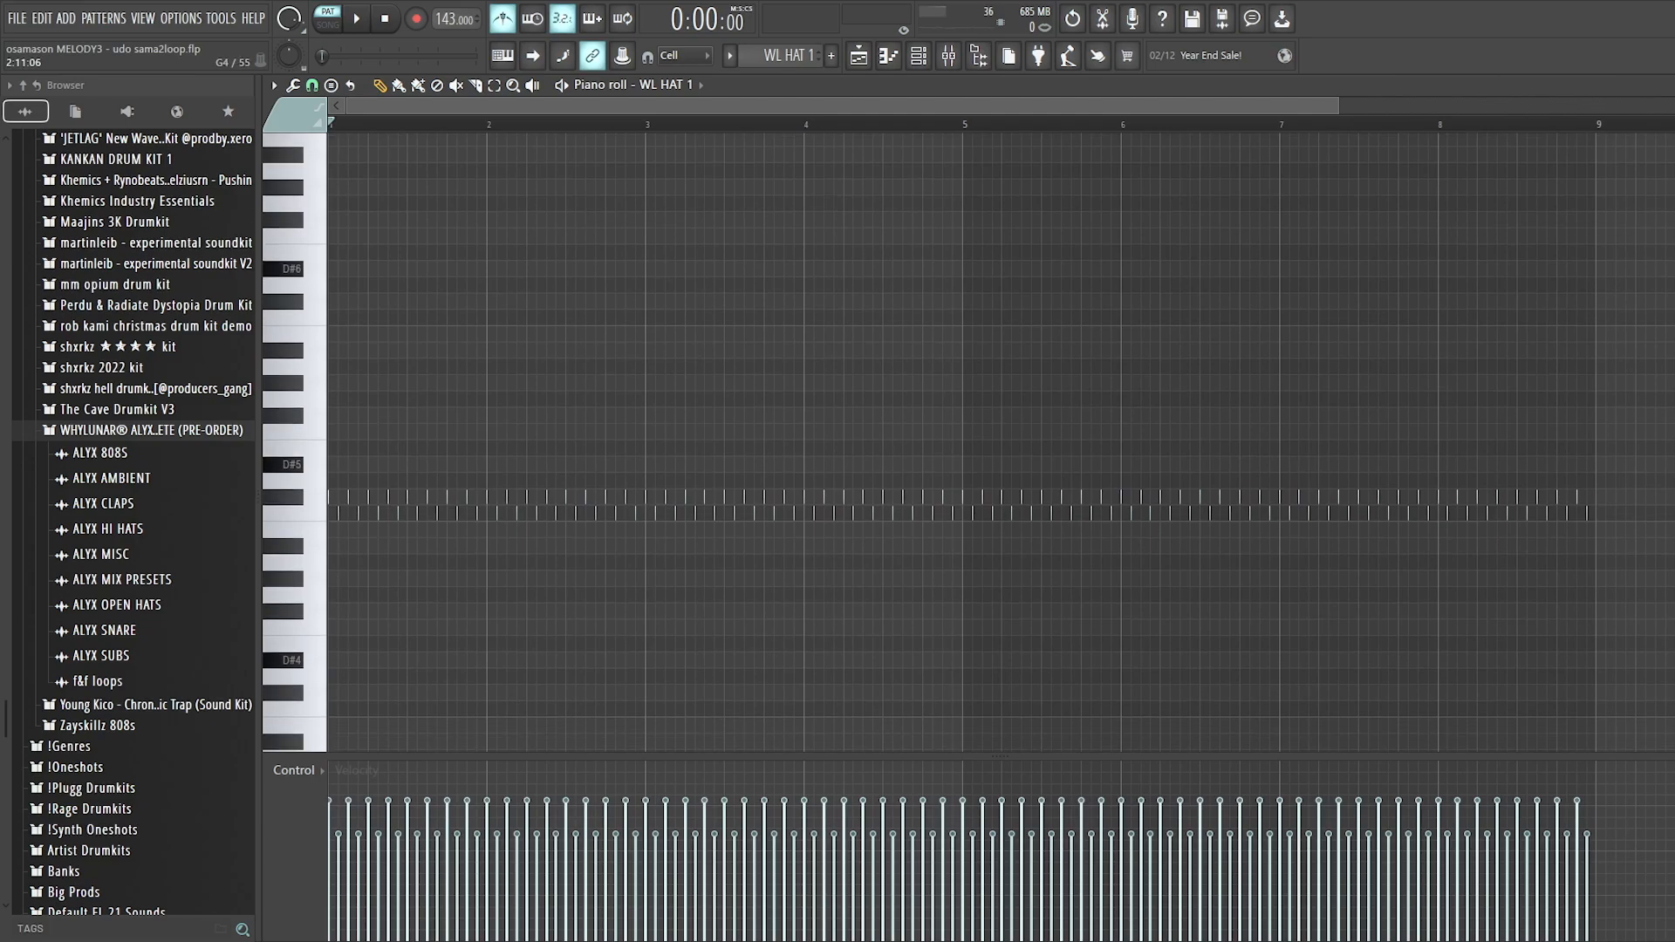
pyautogui.scroll(4, 558, 523)
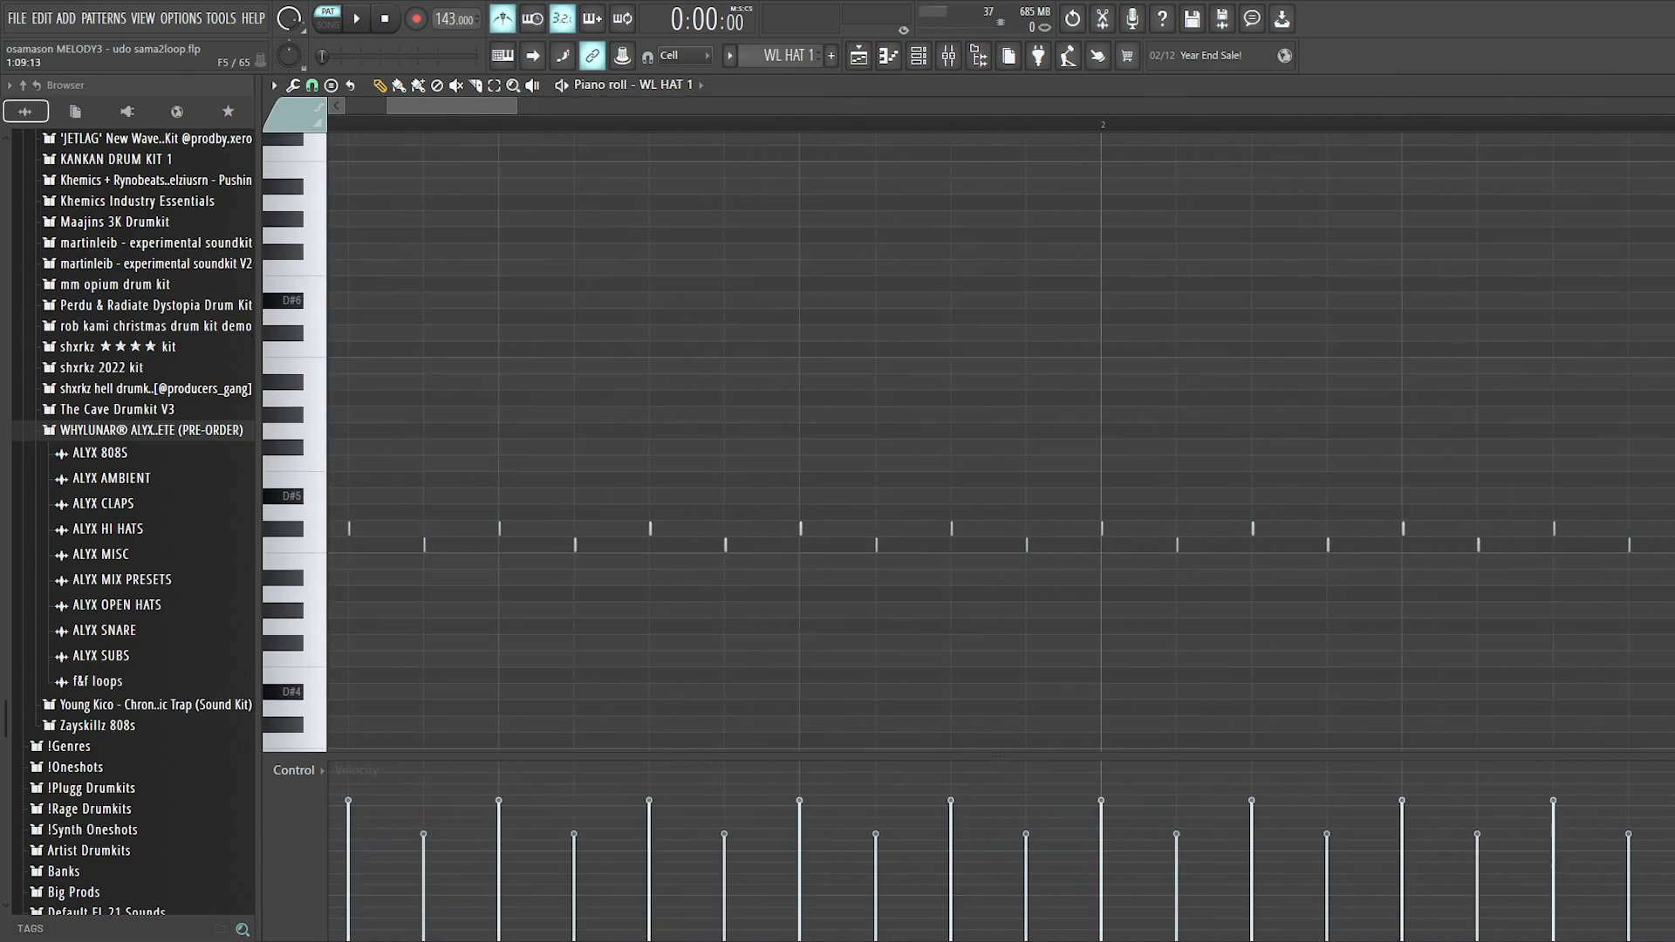
pyautogui.scroll(-1, 535, 463)
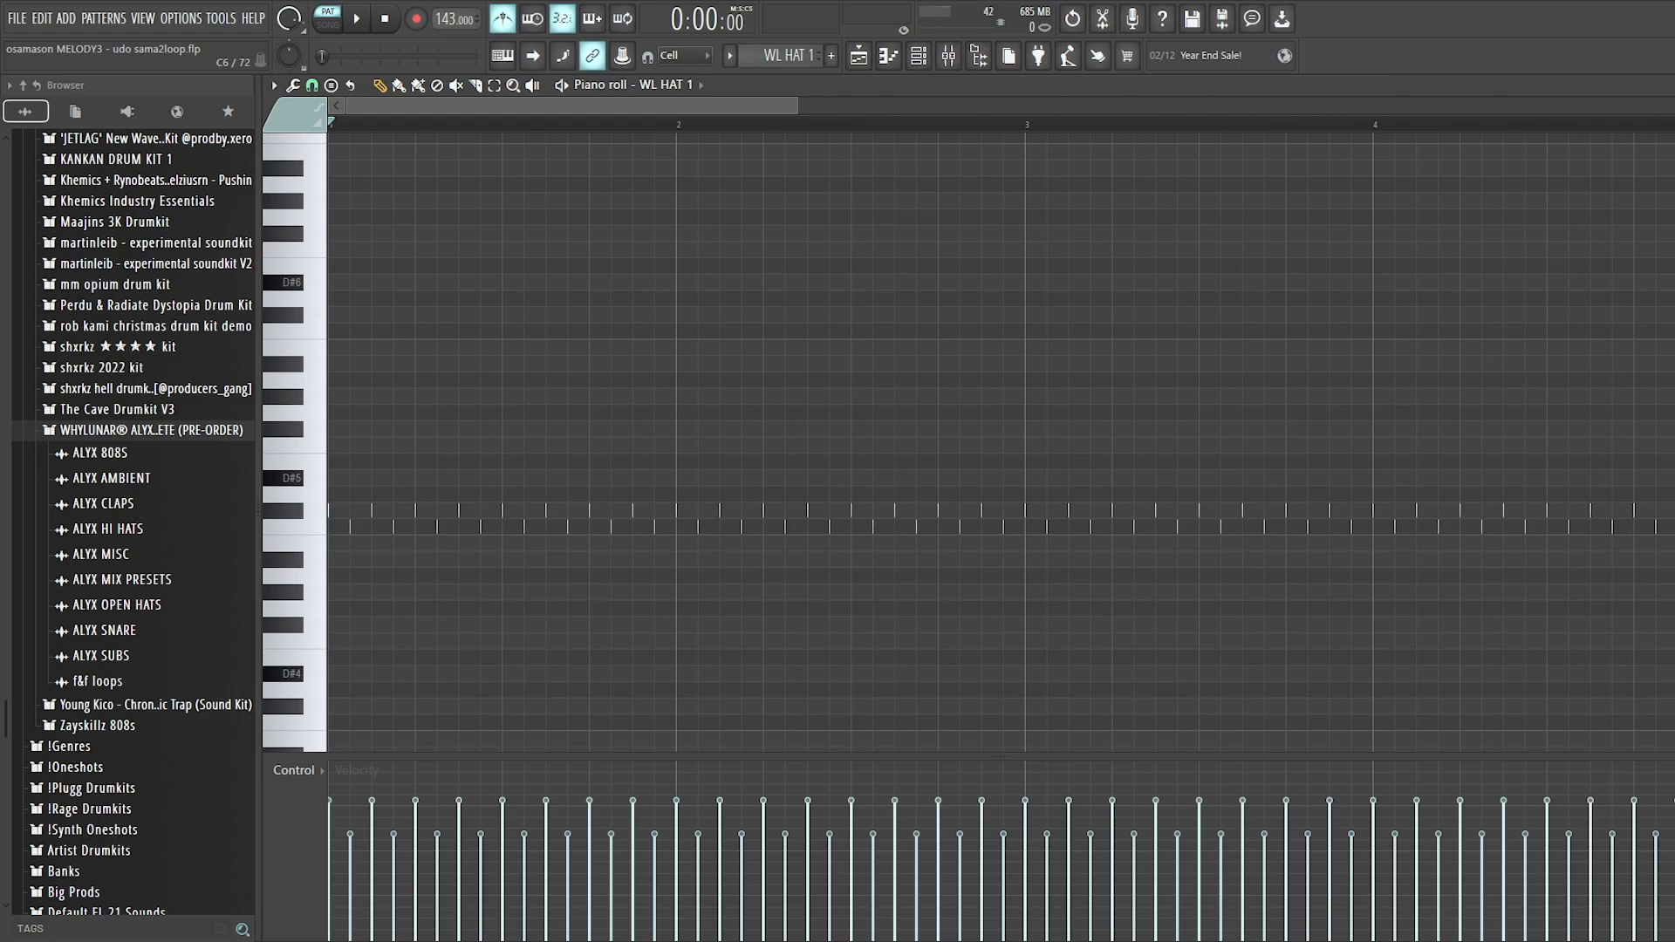
pyautogui.press('space')
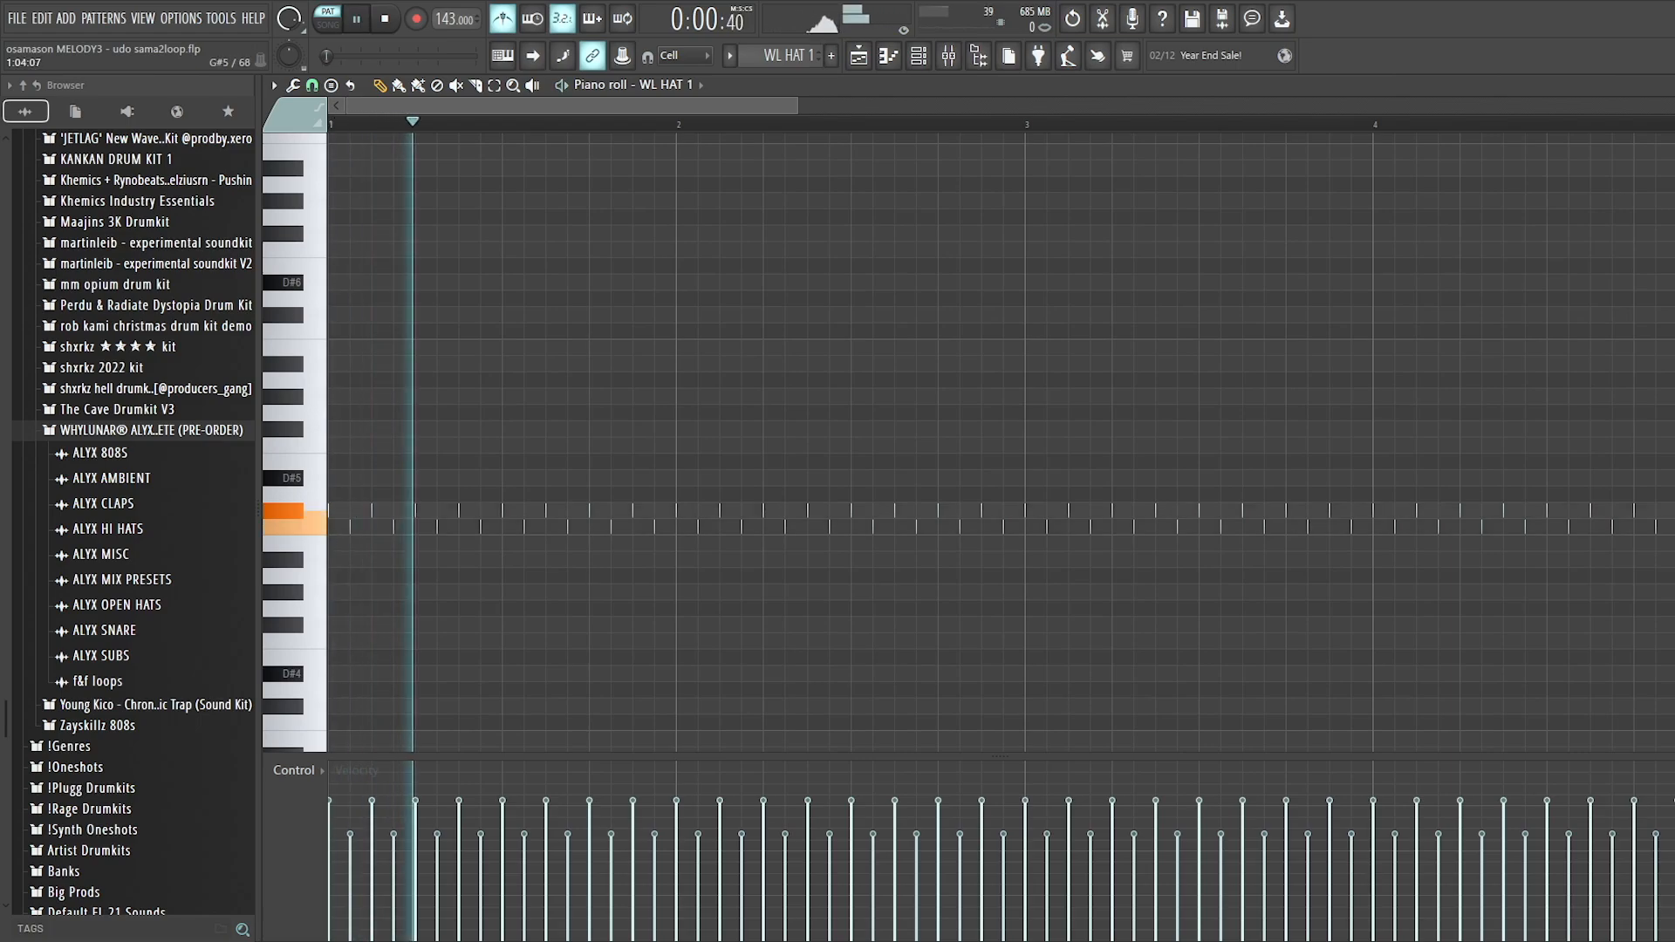
pyautogui.press('space')
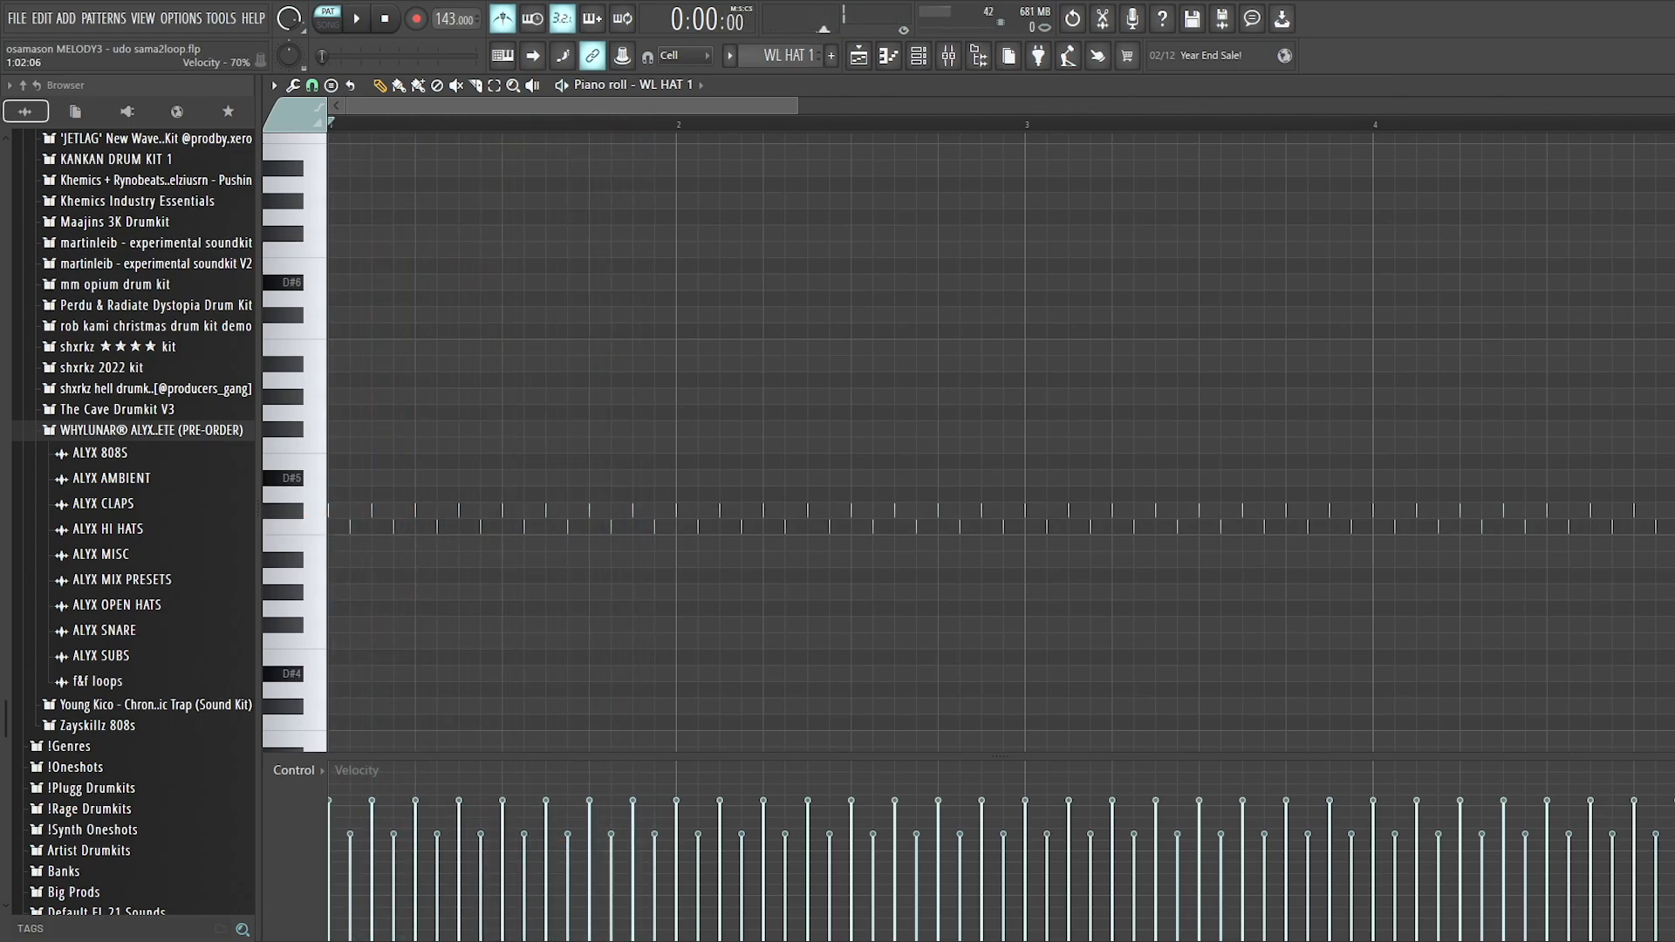
# Examine the alternating velocities of the WL HAT 1 notes and switch the control lane to note panning.
pyautogui.scroll(4, 1001, 442)
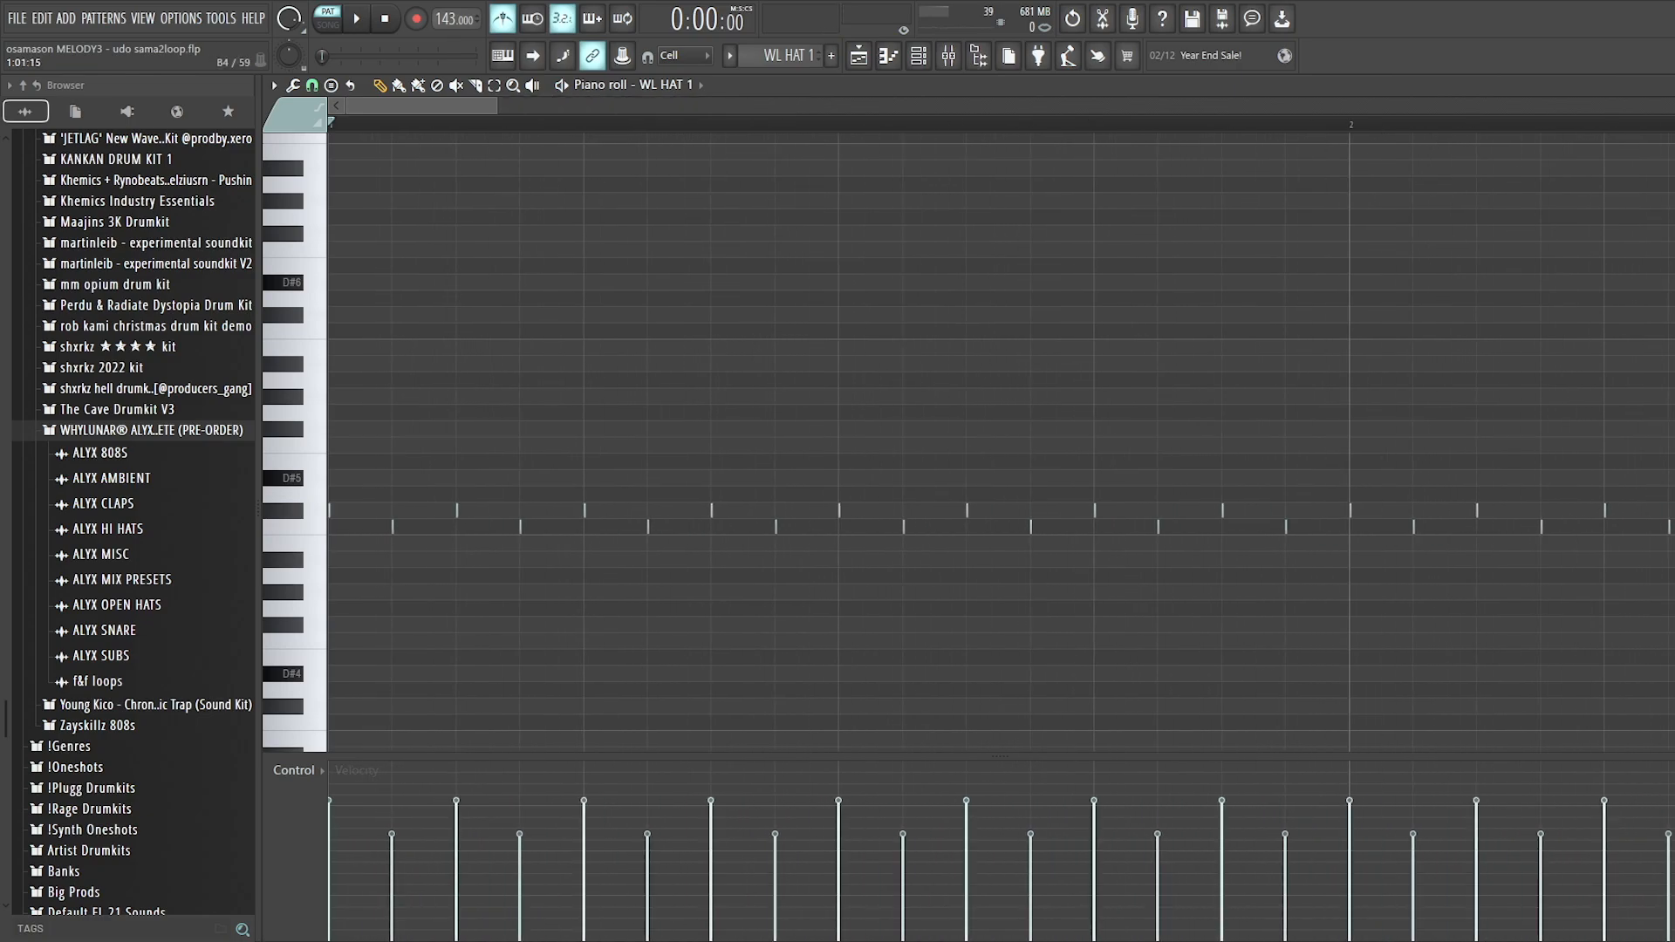
pyautogui.scroll(3, 1000, 443)
pyautogui.scroll(-1, 1000, 442)
pyautogui.scroll(-3, 1000, 442)
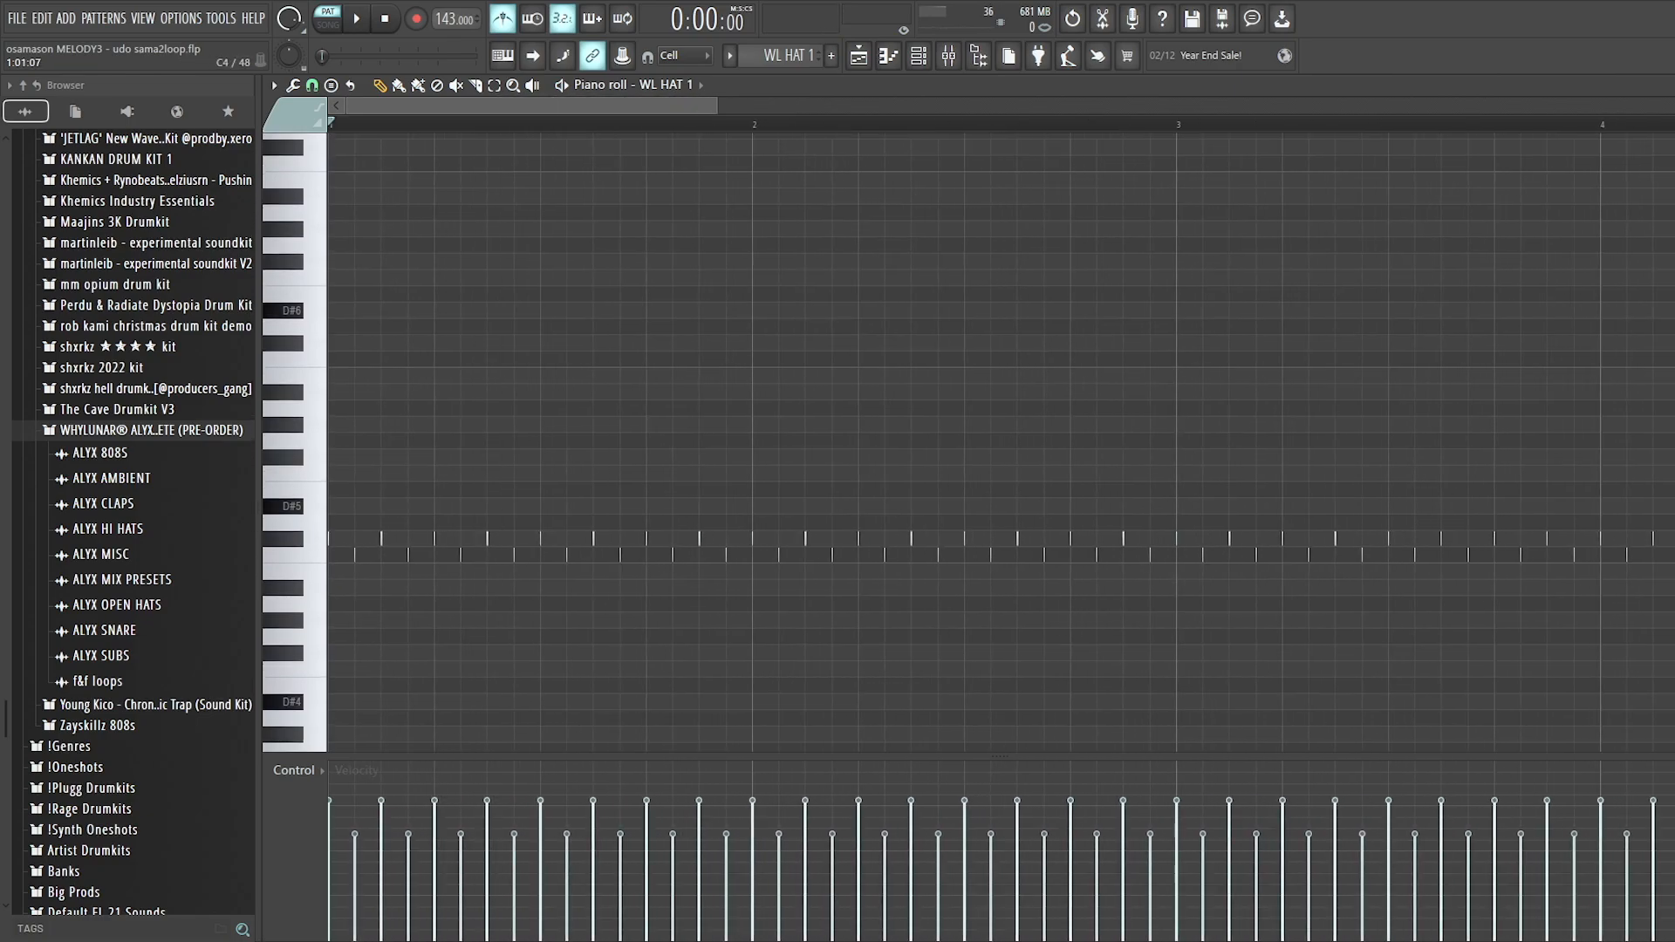
pyautogui.click(294, 770)
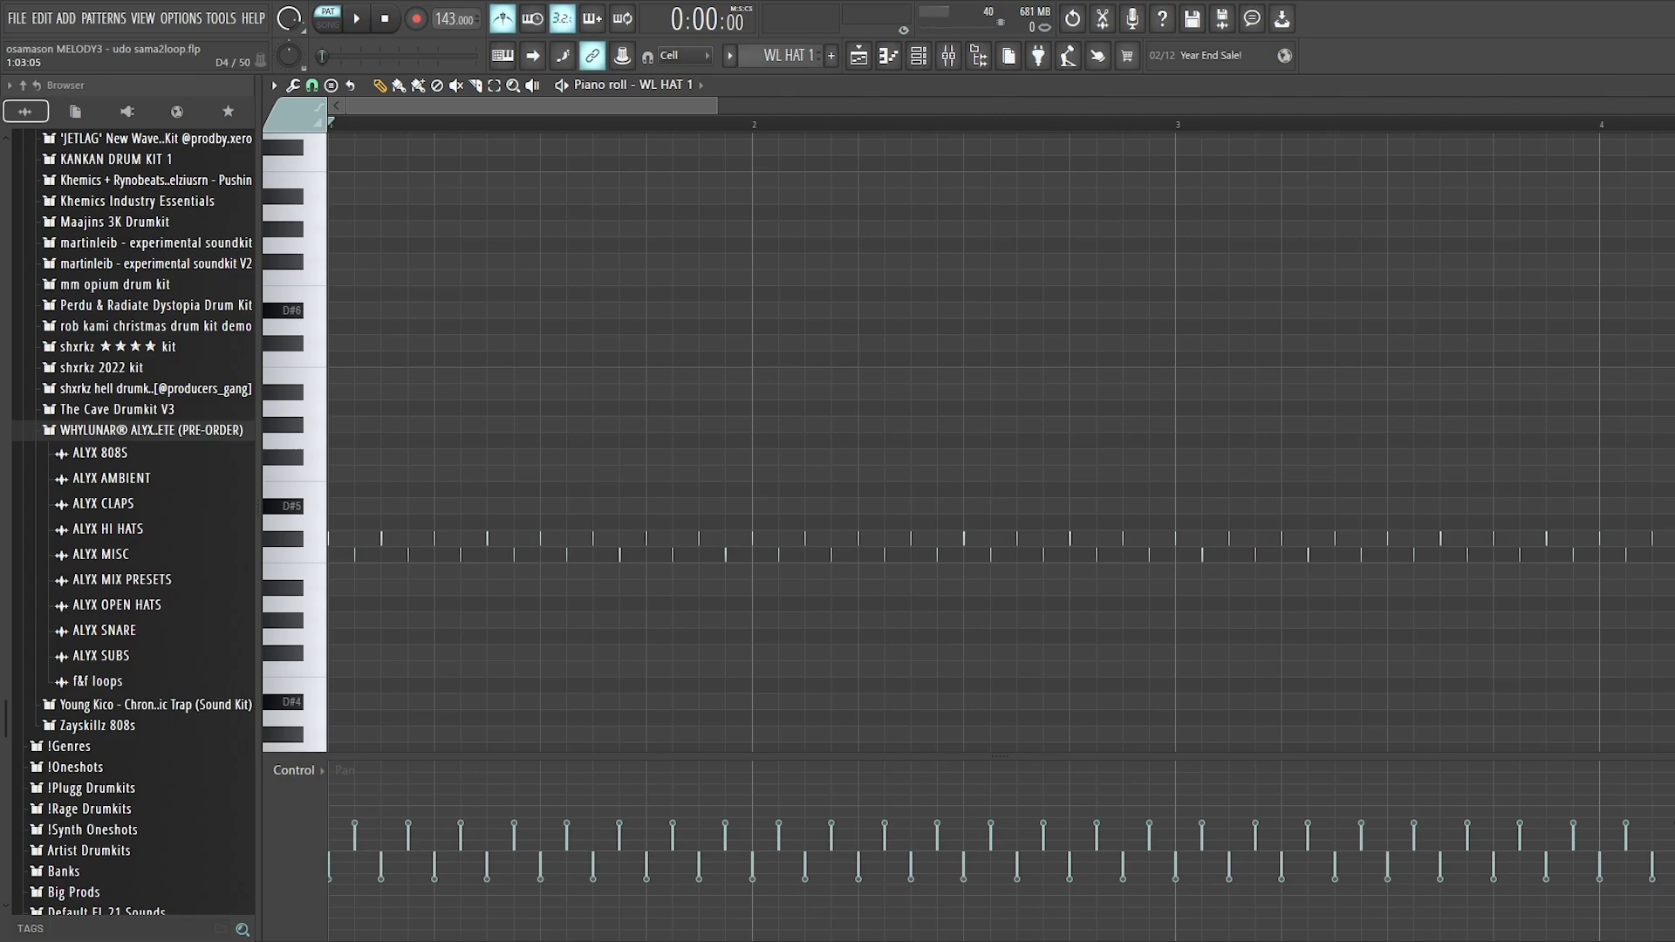
pyautogui.scroll(-3, 1001, 442)
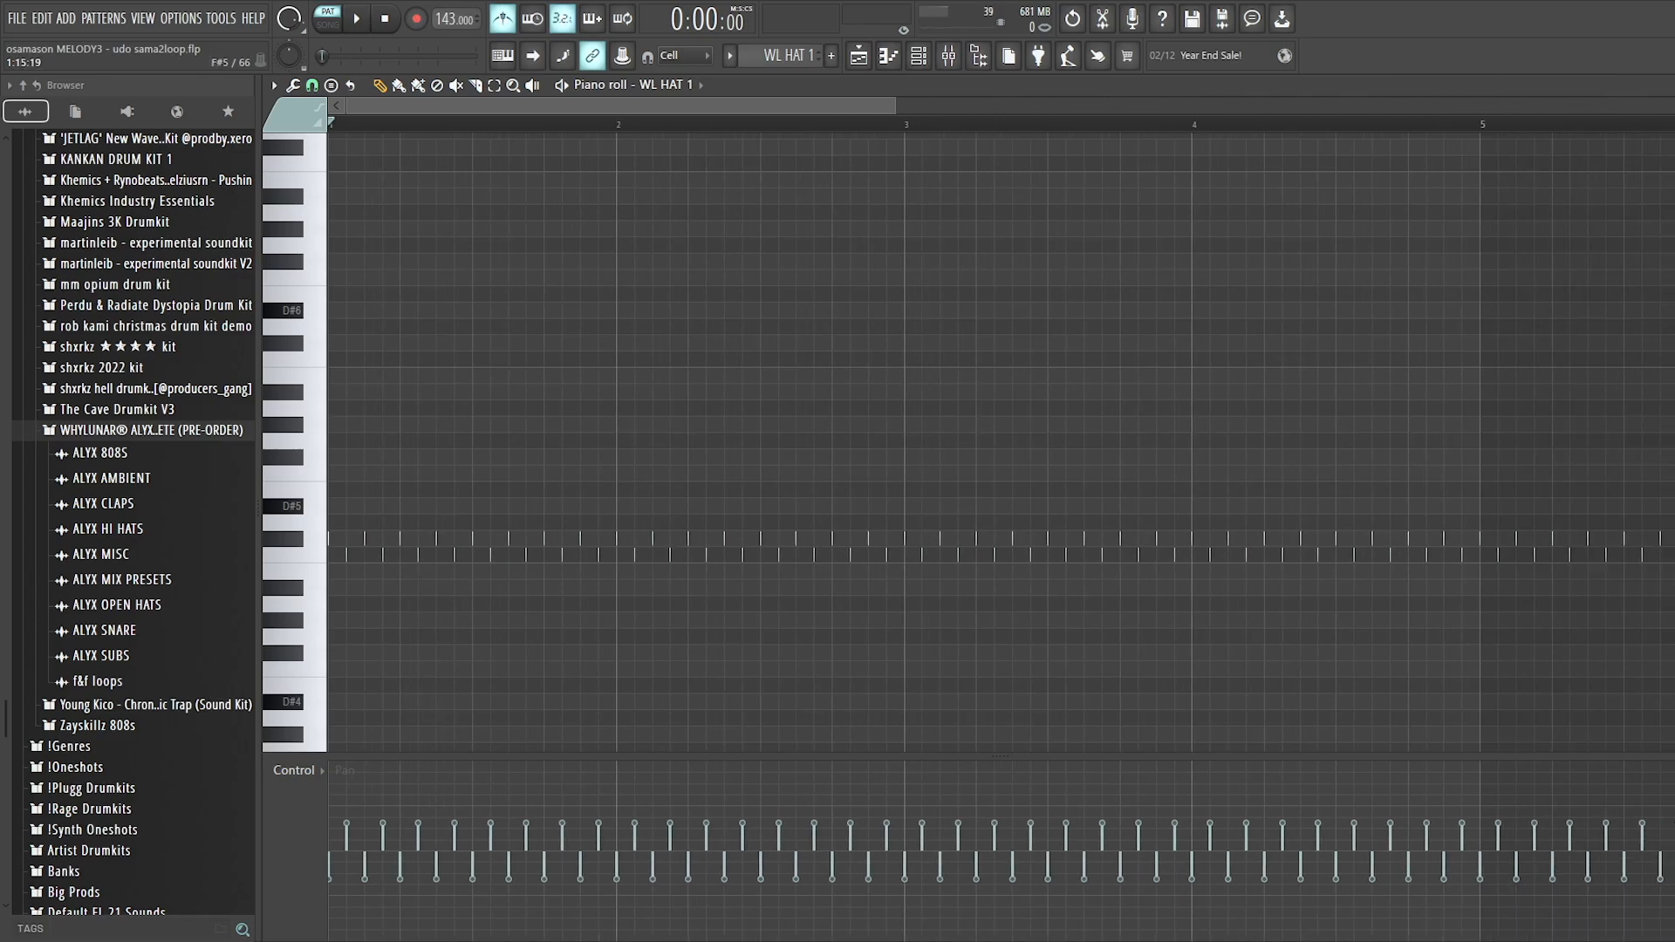
# Inspect the Fruity Delay 3 and Fruity Convolver effects on the WL HAT 1 mixer track, then close them and the mixer.
pyautogui.press('F9')
pyautogui.click(567, 348)
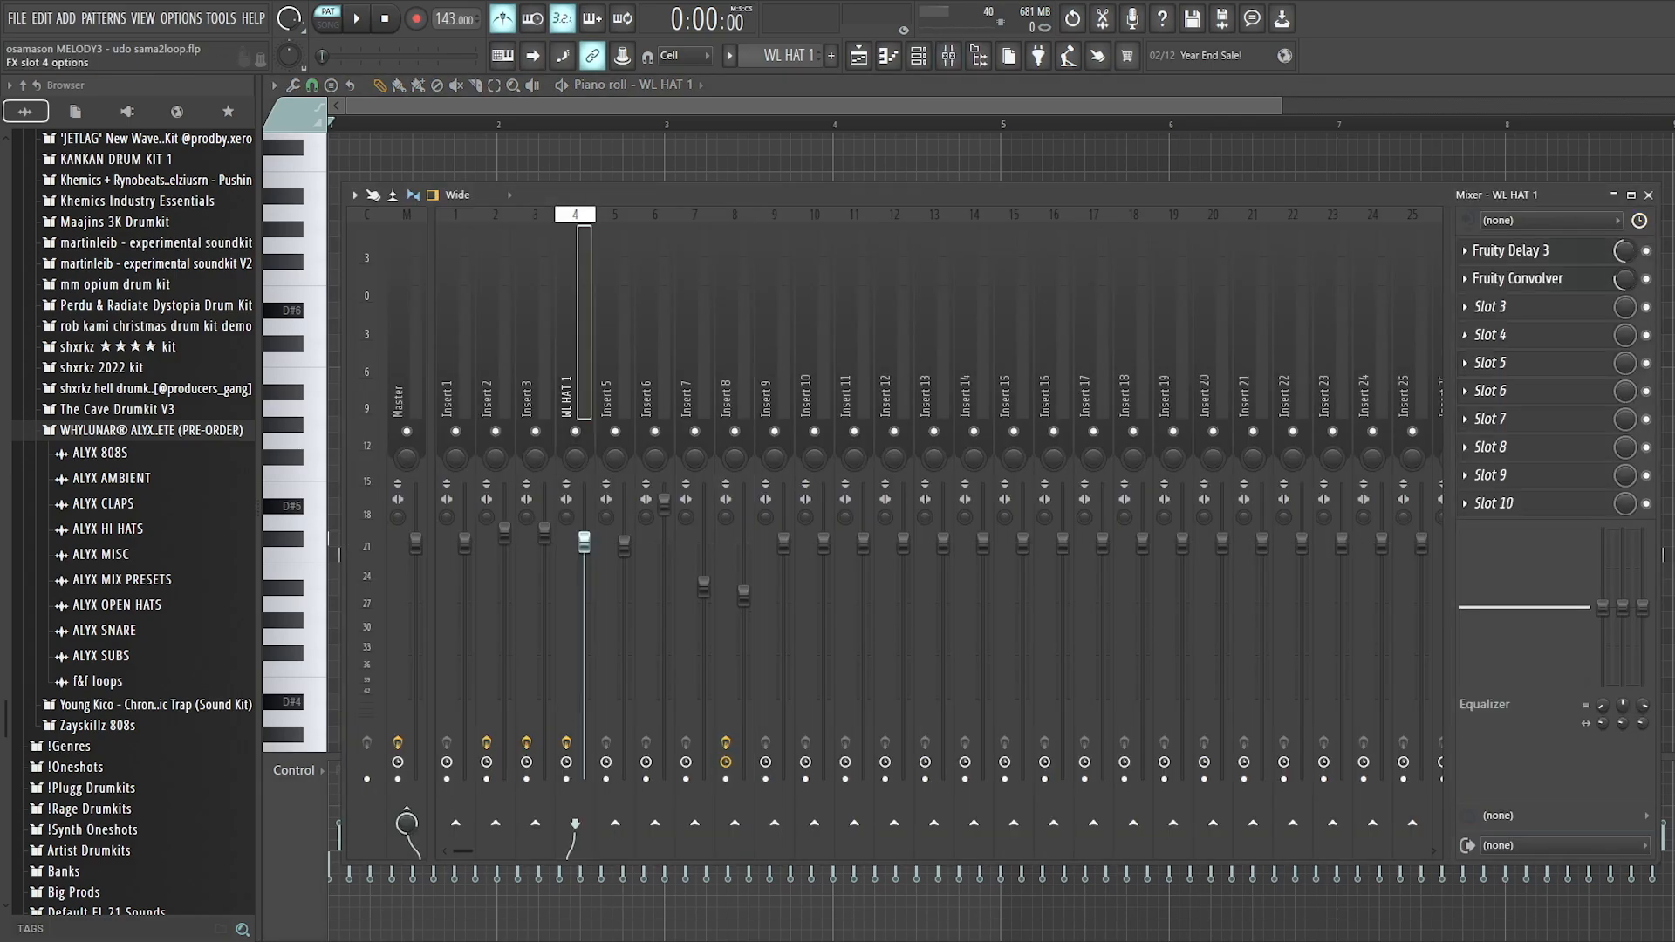
pyautogui.click(1510, 251)
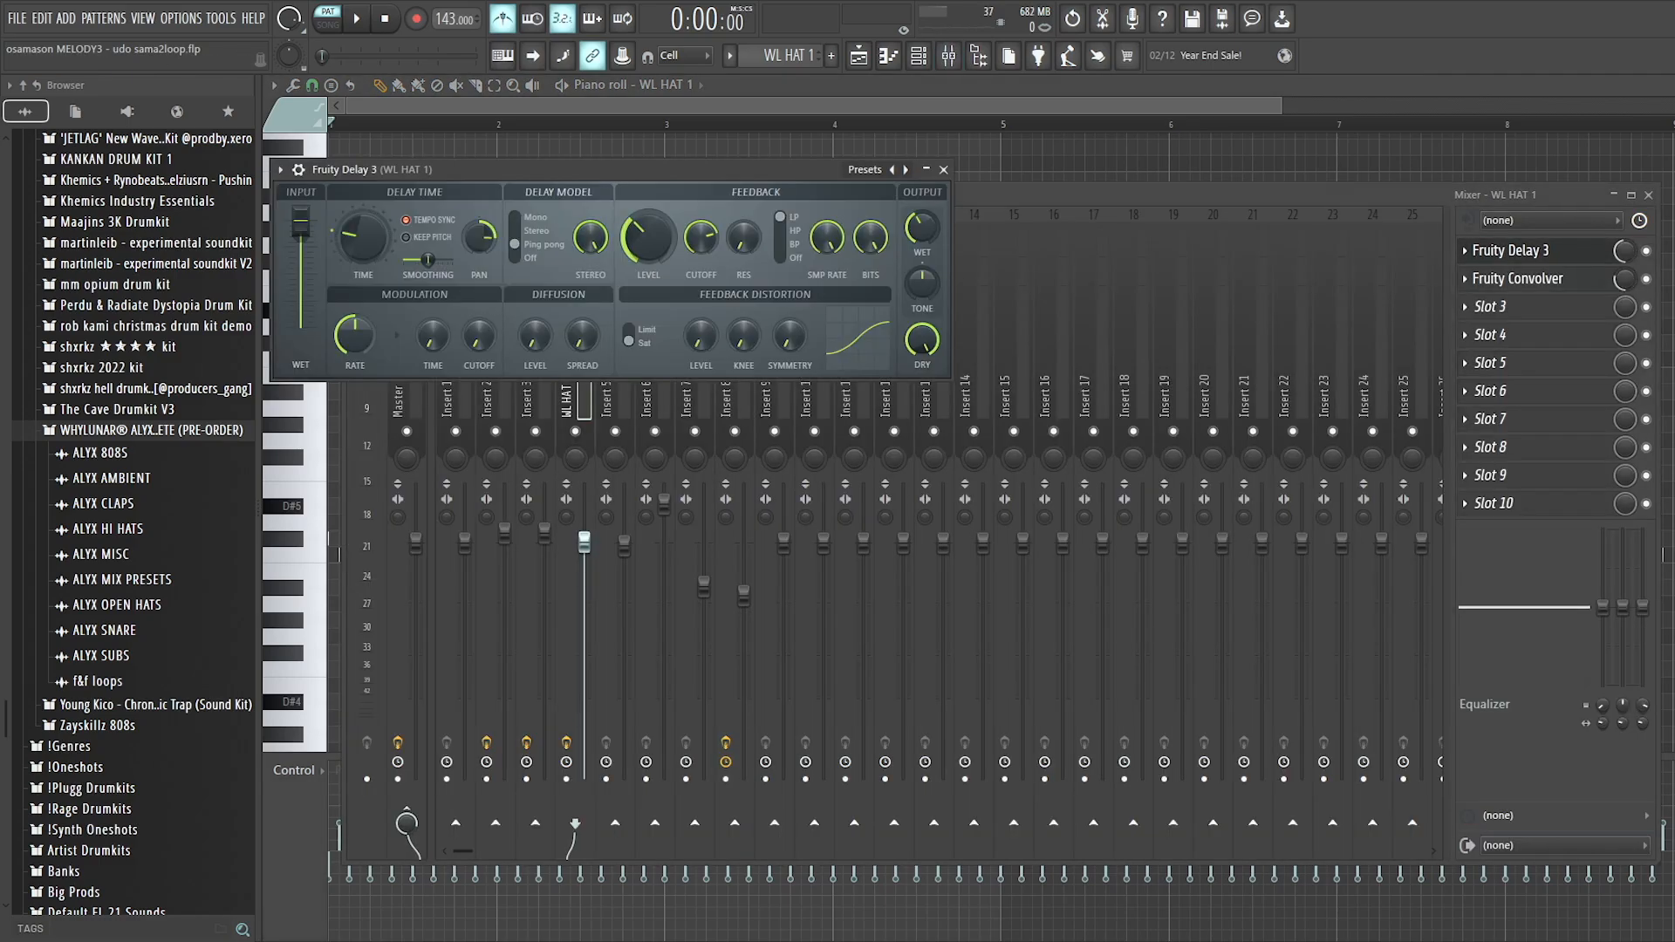
pyautogui.click(943, 169)
pyautogui.click(1517, 279)
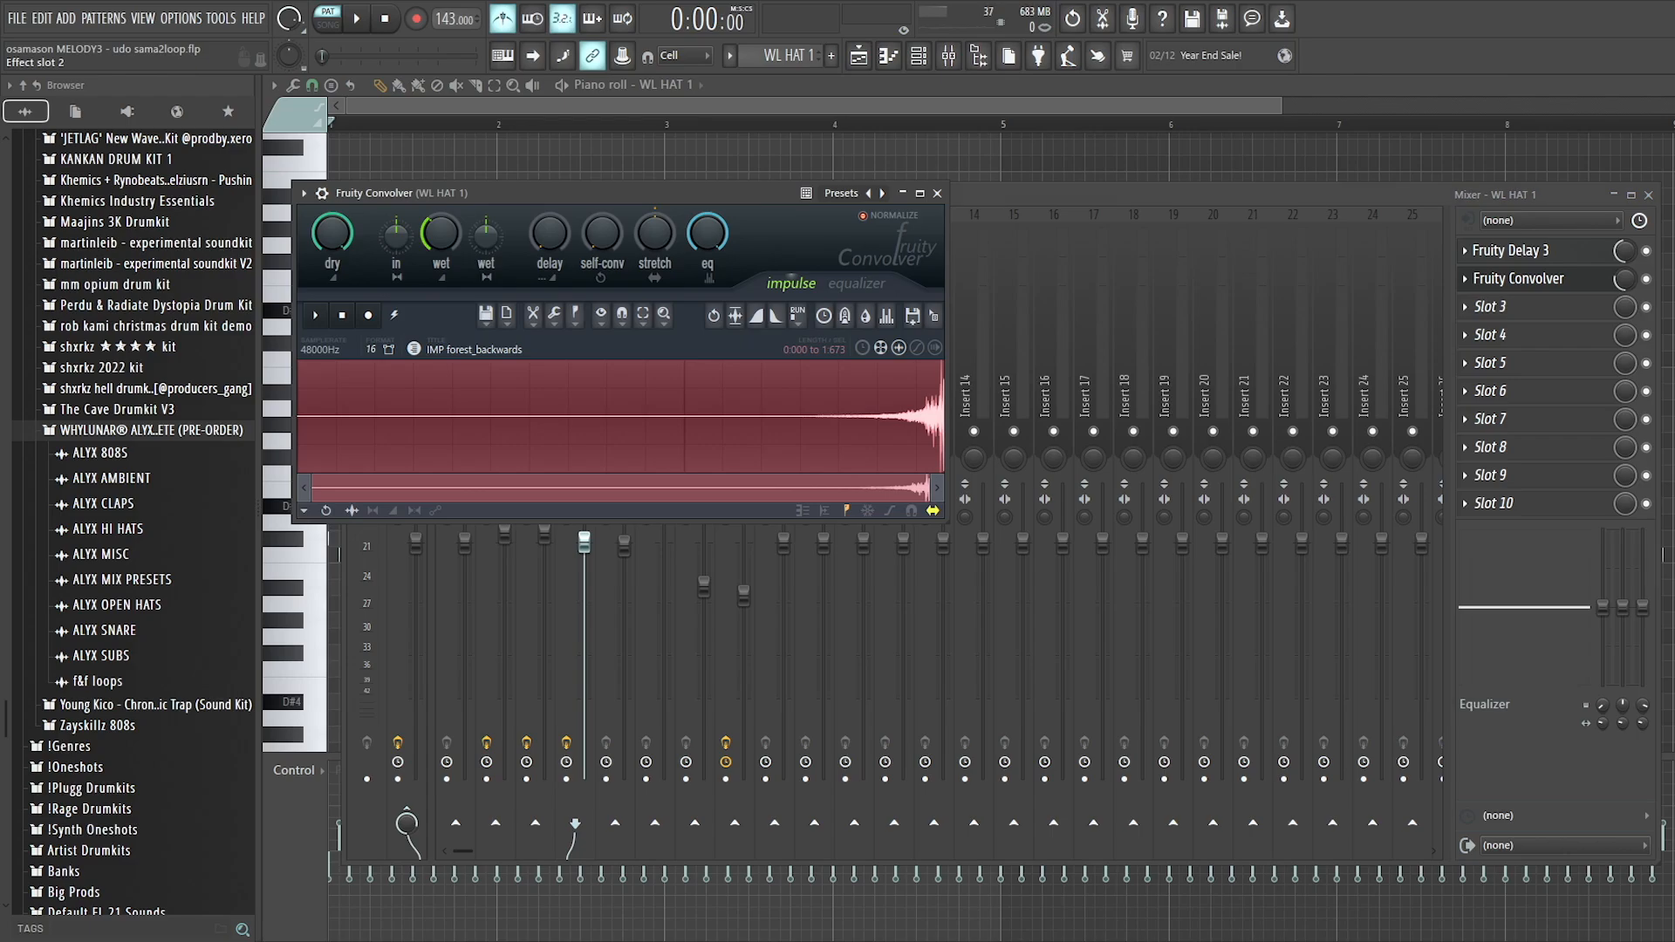
pyautogui.press('Escape')
pyautogui.press('F9')
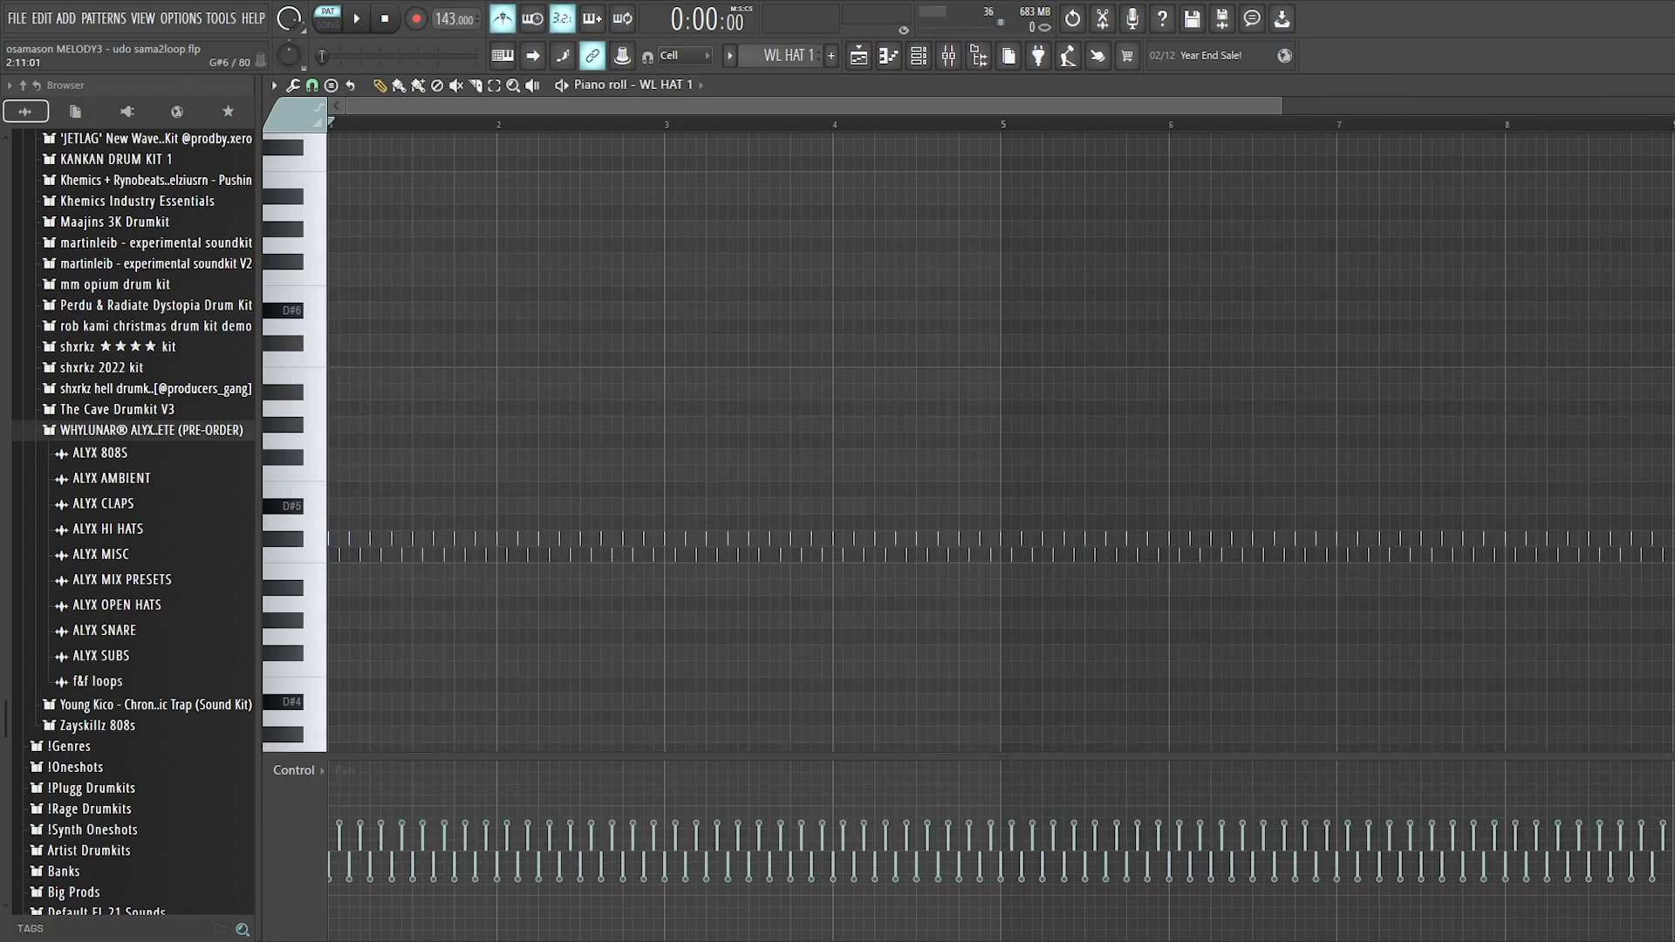
# Play the WL HAT 1 pattern in the piano roll with its whole note length in view.
pyautogui.keyDown('ctrl'); pyautogui.scroll(-2, 1001, 436); pyautogui.keyUp('ctrl')
pyautogui.press('space')
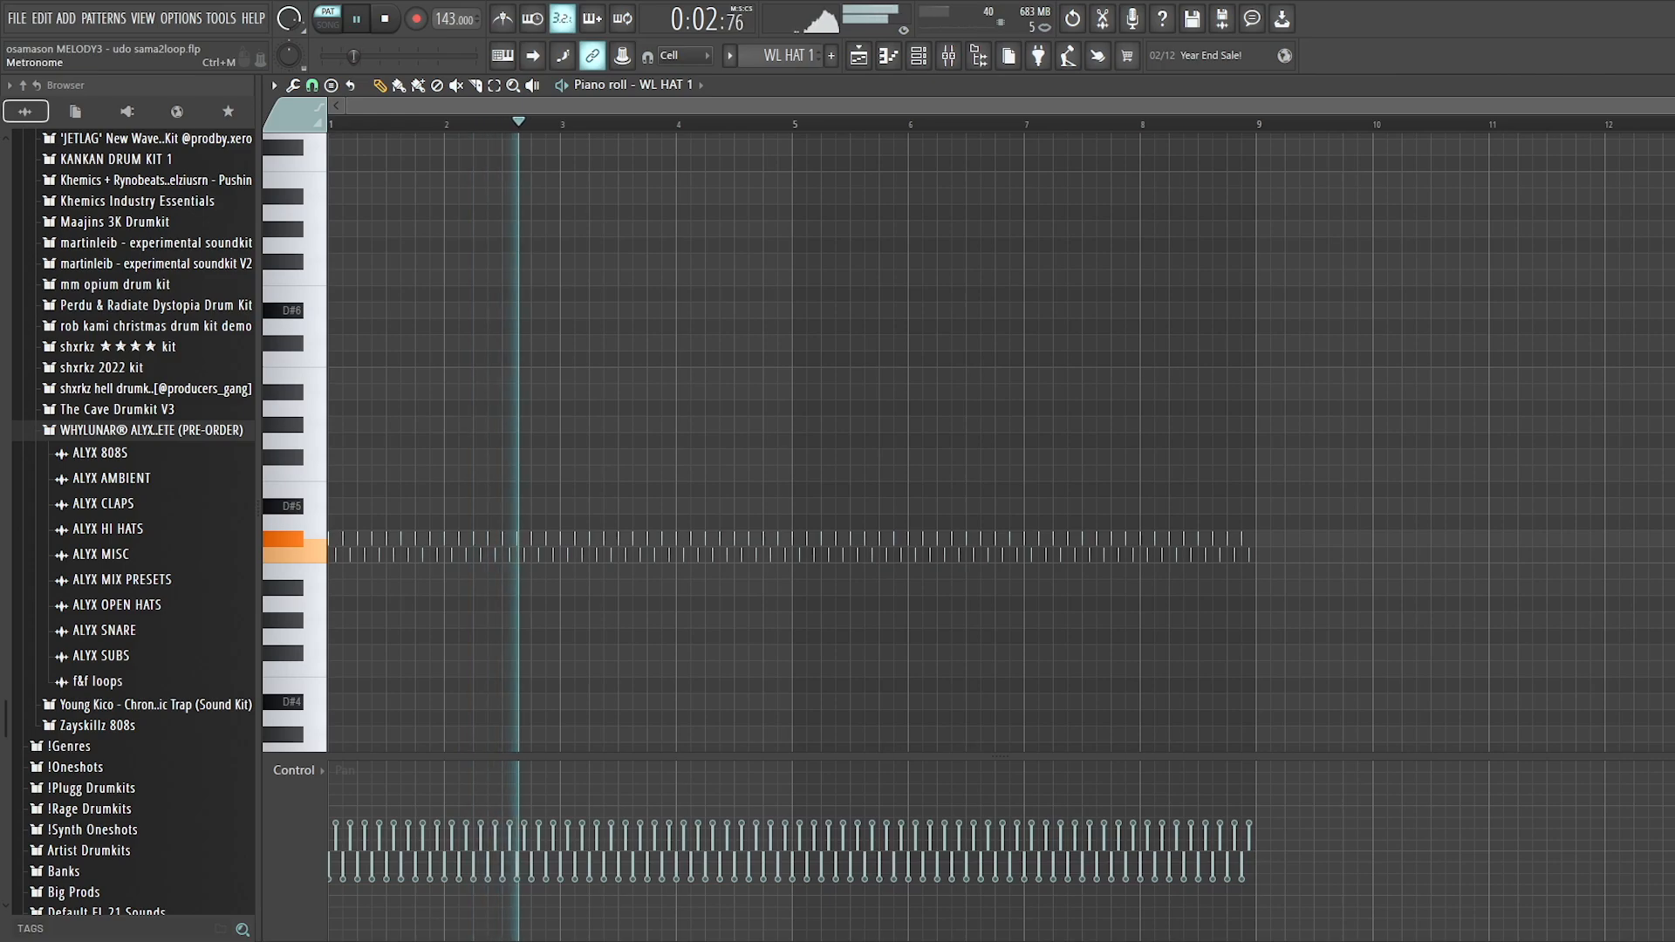
pyautogui.press('space')
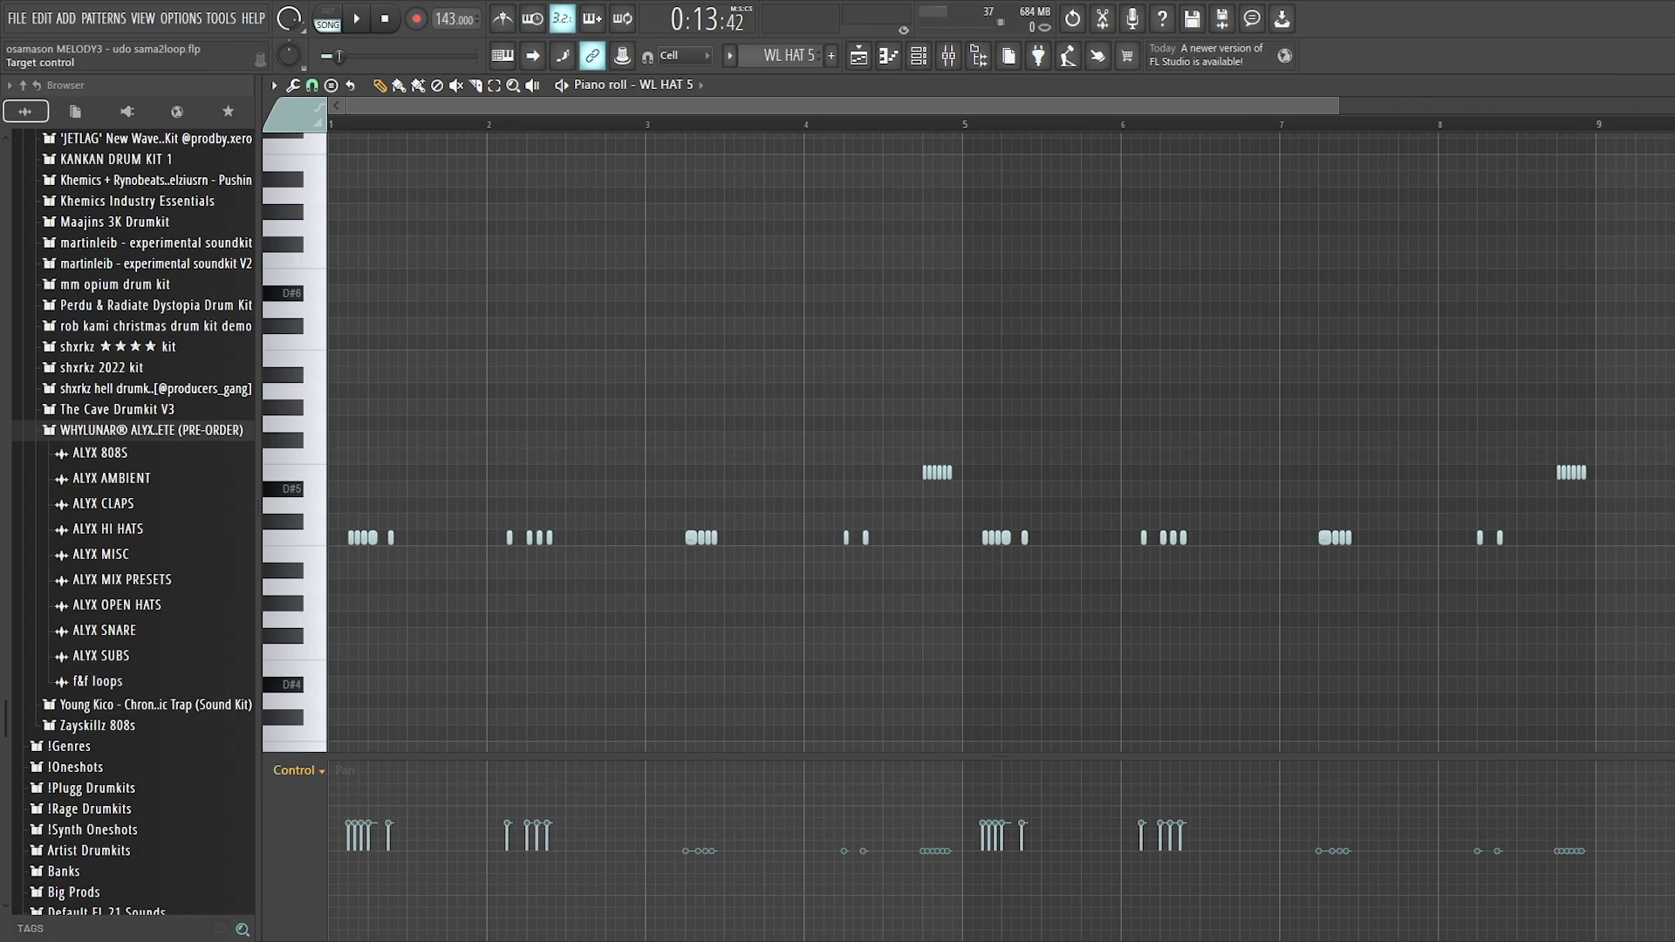
# Play the WL HAT 5 pattern, then examine the spacing of its hat notes bar by bar in the piano roll.
pyautogui.press('space')
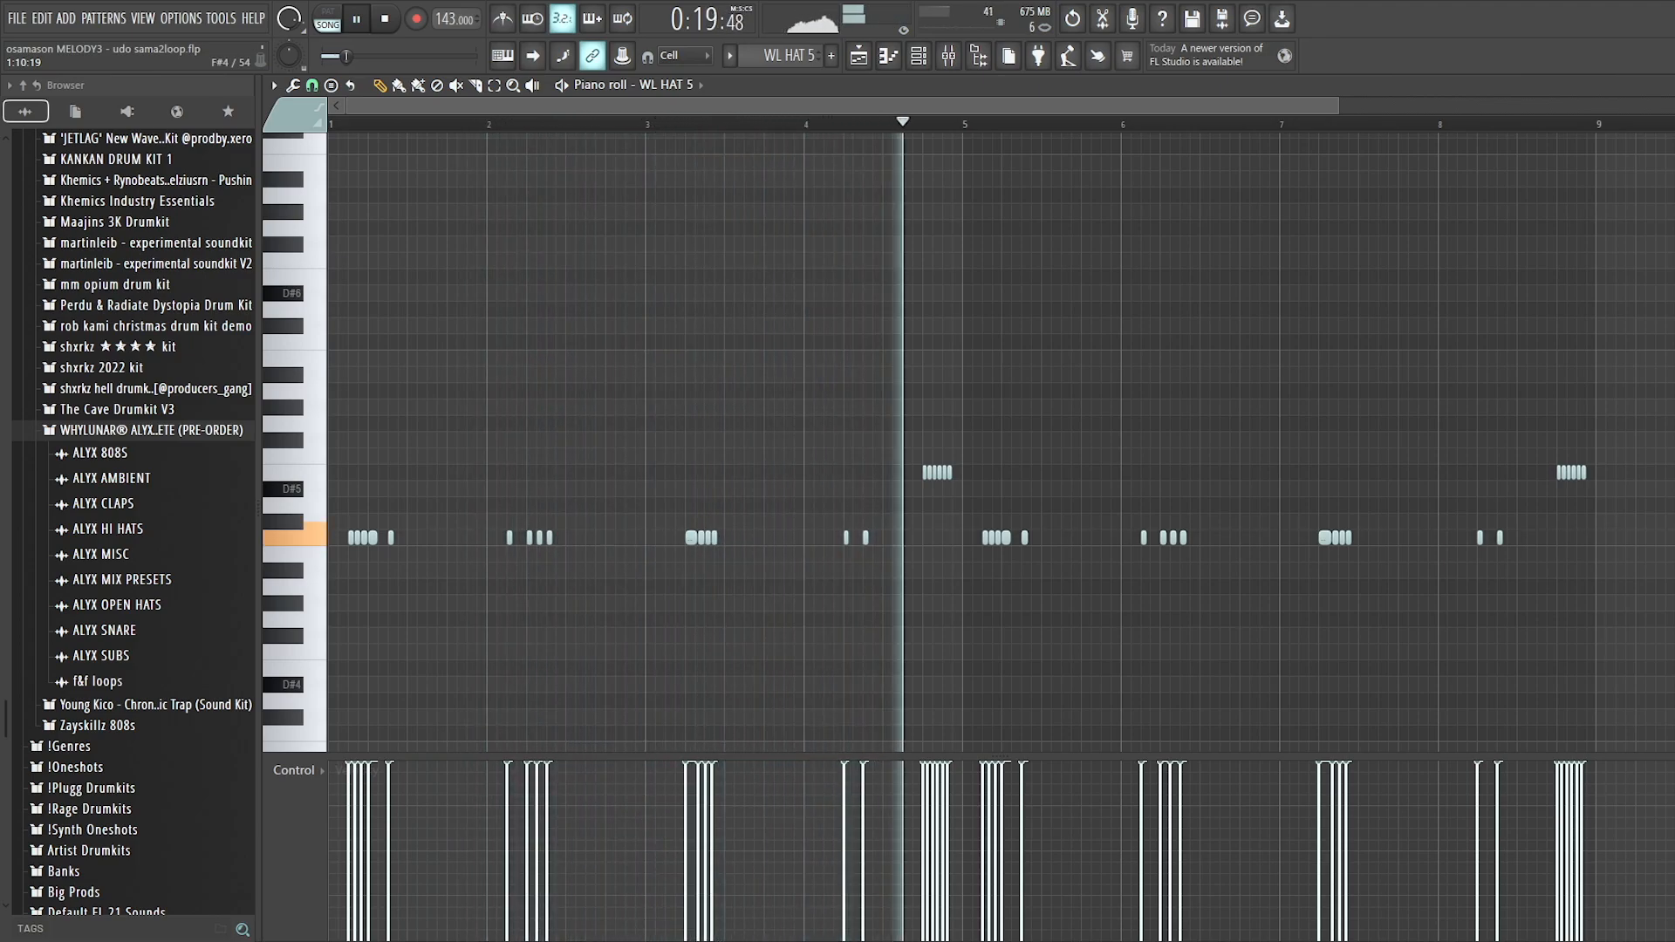
pyautogui.press('space')
pyautogui.scroll(3, 369, 620)
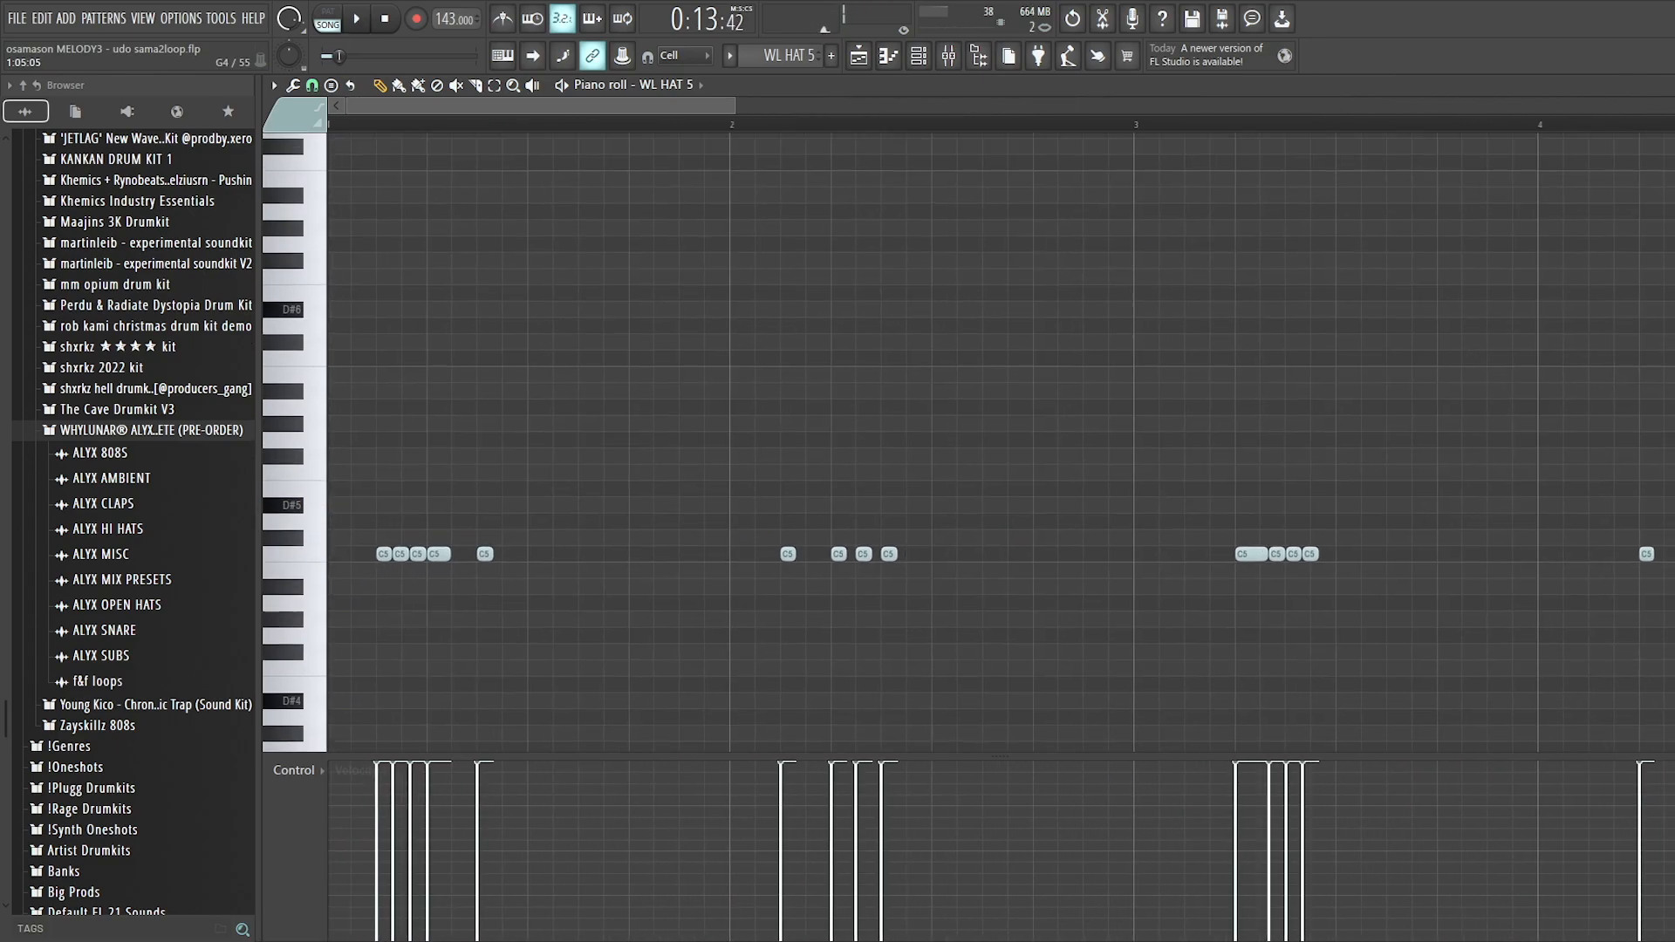
pyautogui.scroll(3, 369, 619)
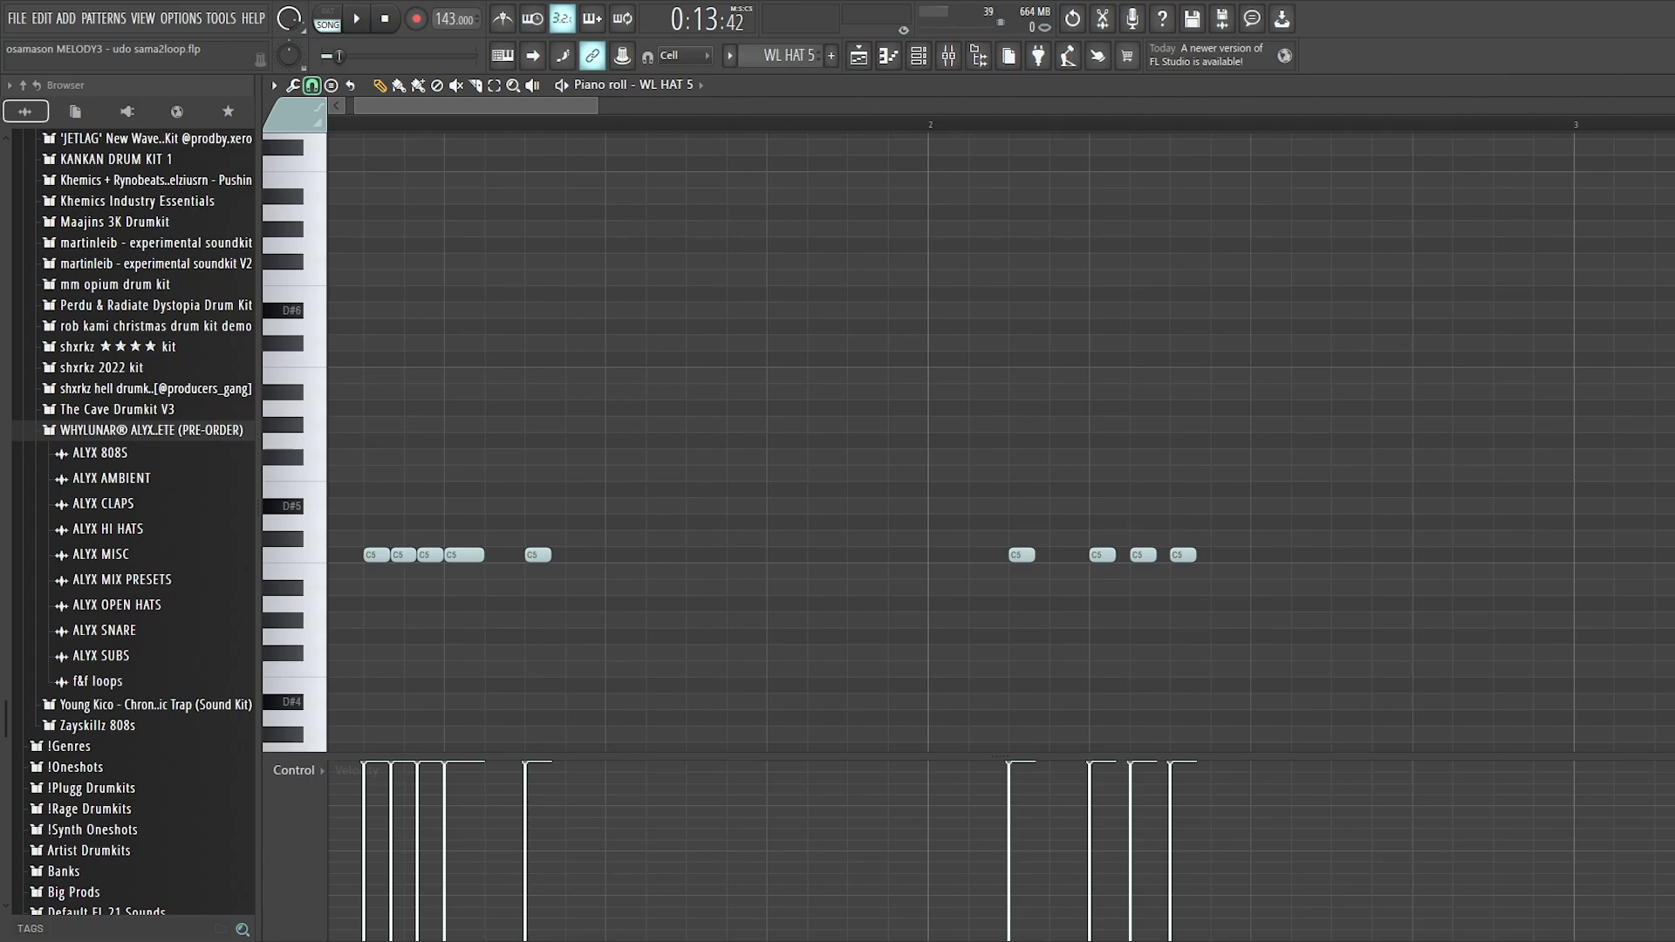
pyautogui.scroll(2, 392, 436)
pyautogui.moveTo(410, 473); pyautogui.dragTo(668, 439)
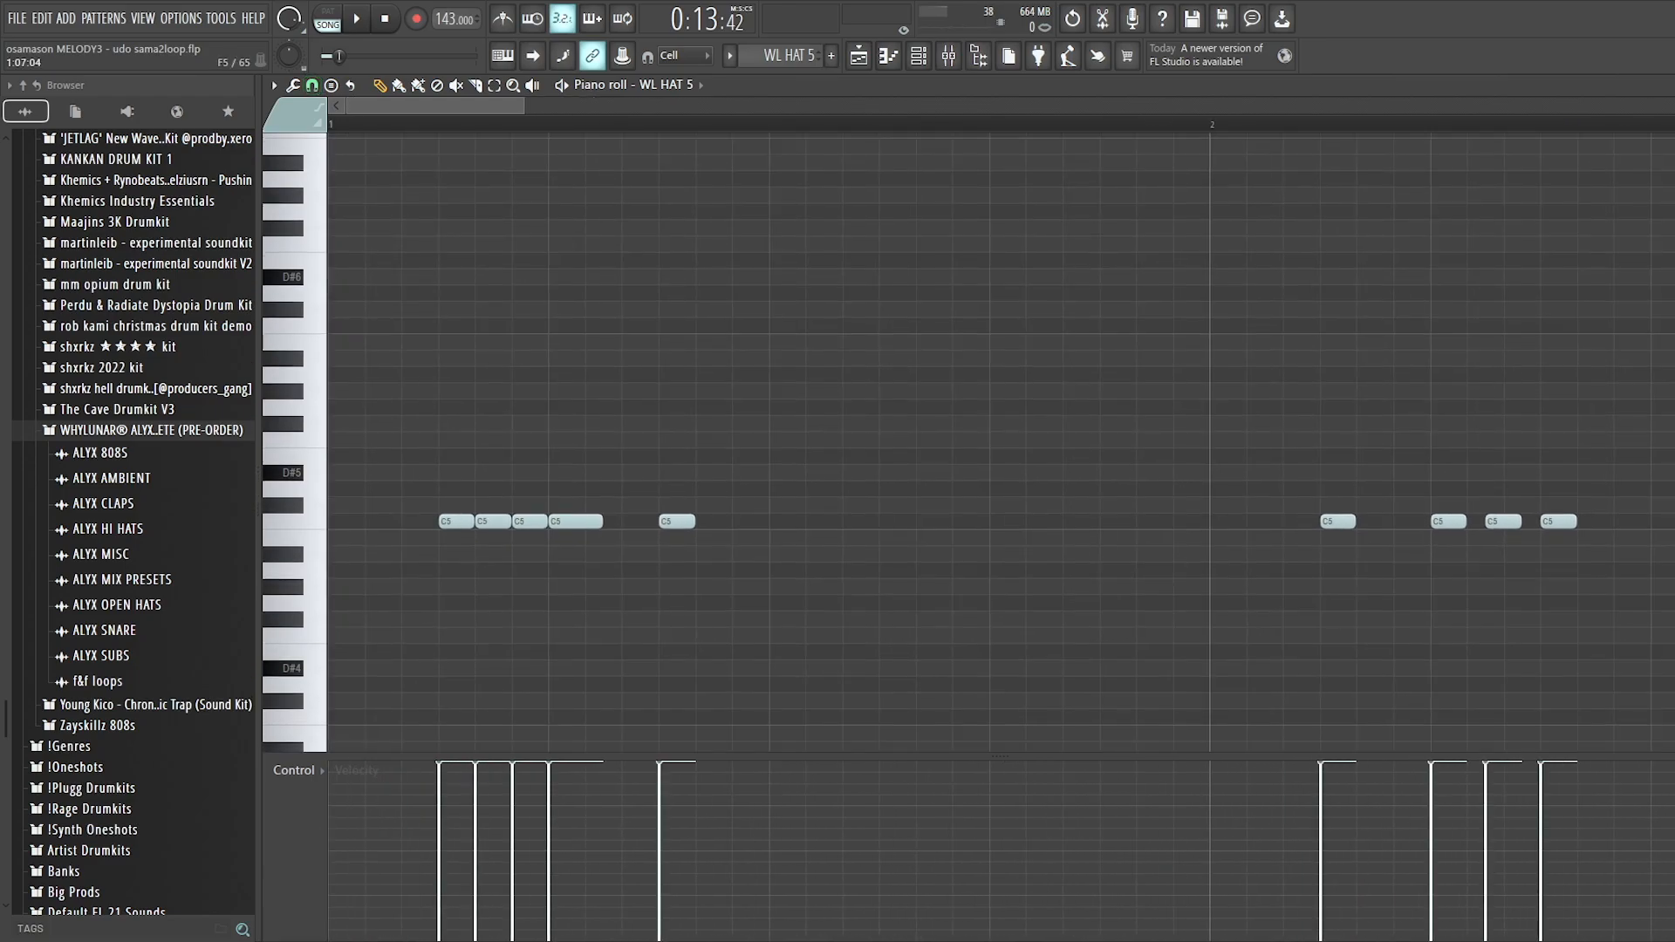
pyautogui.scroll(-4, 611, 533)
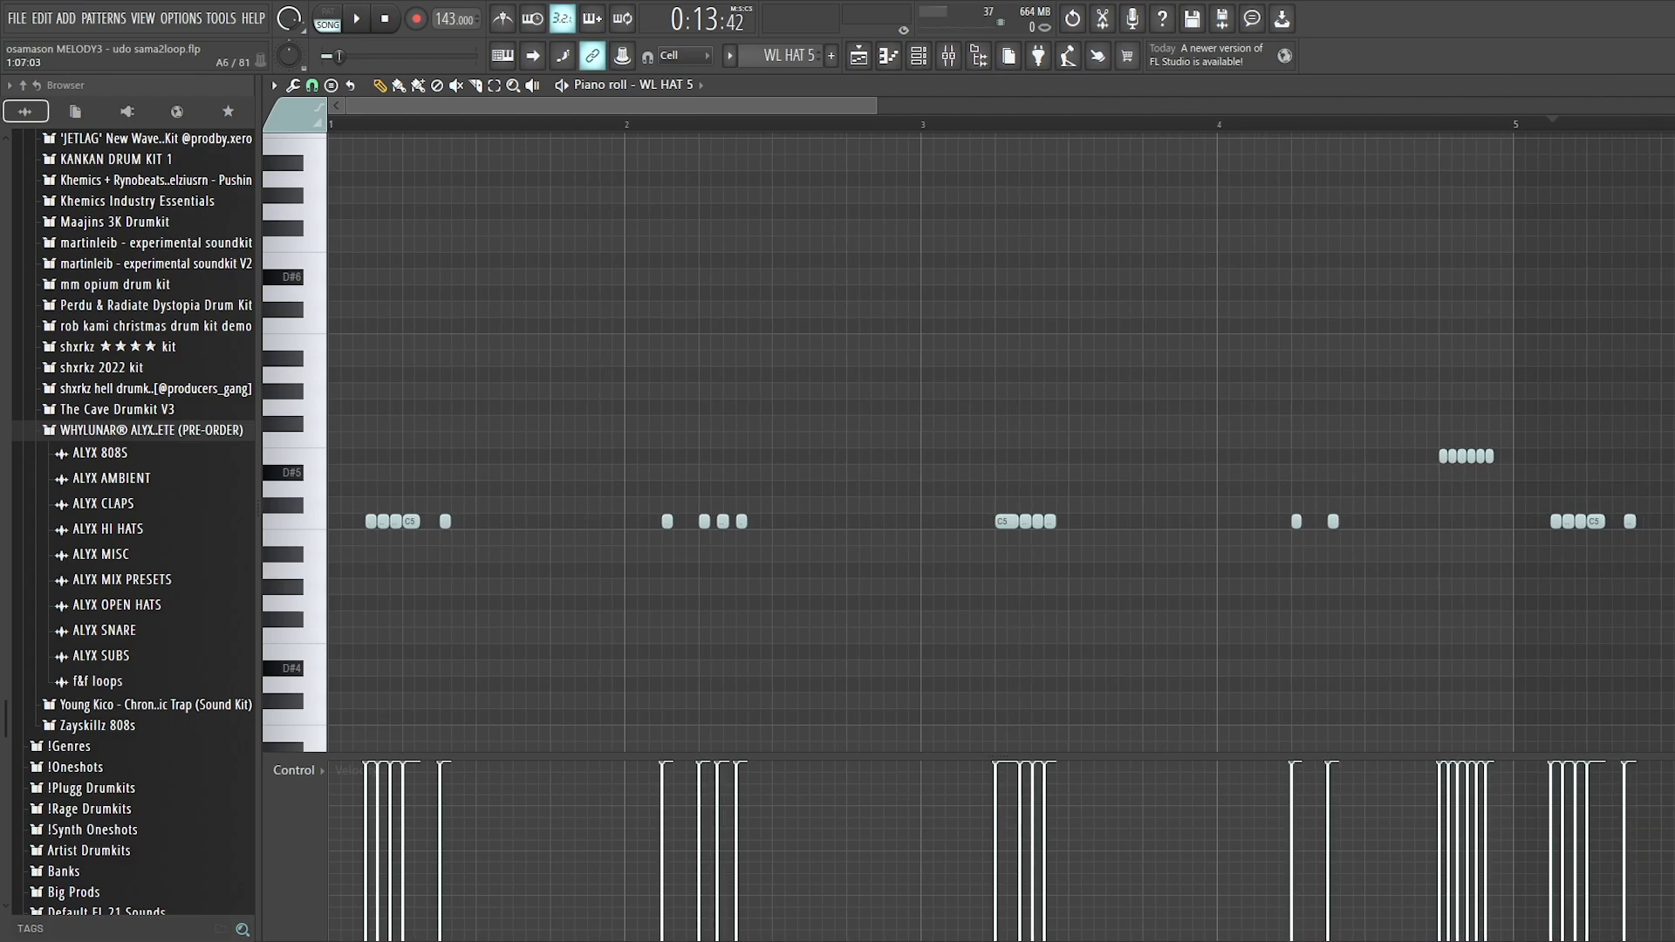
# Bring up the WL SNARE 3 pattern in the piano roll and play it.
pyautogui.press('KP_Add')
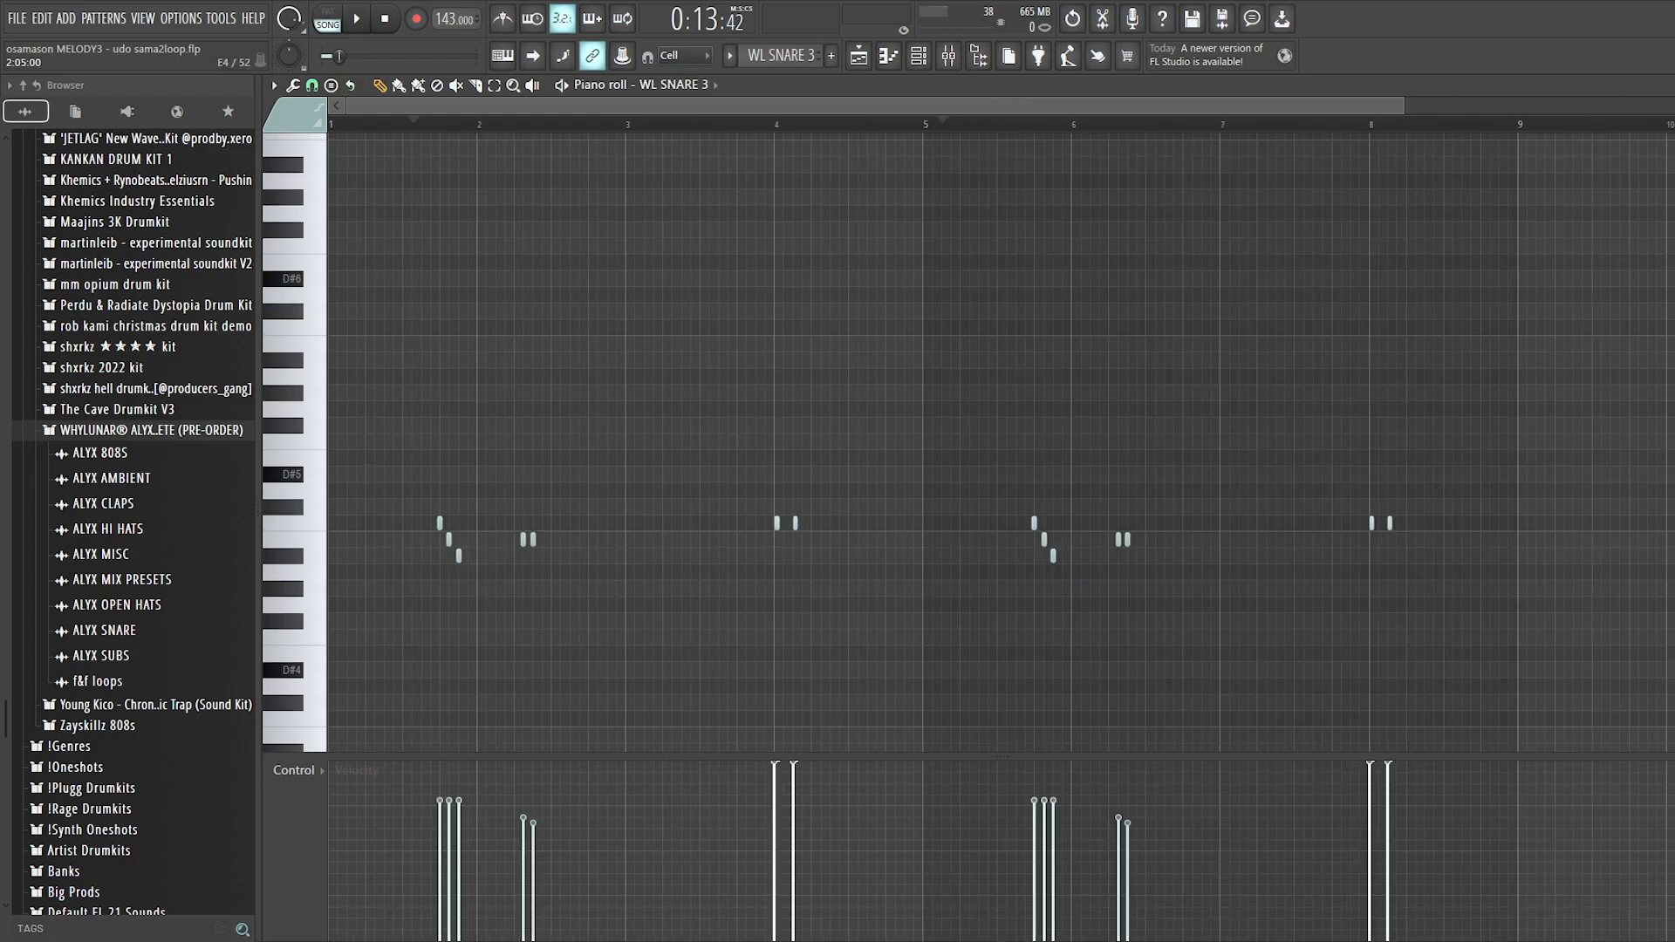
pyautogui.press('space')
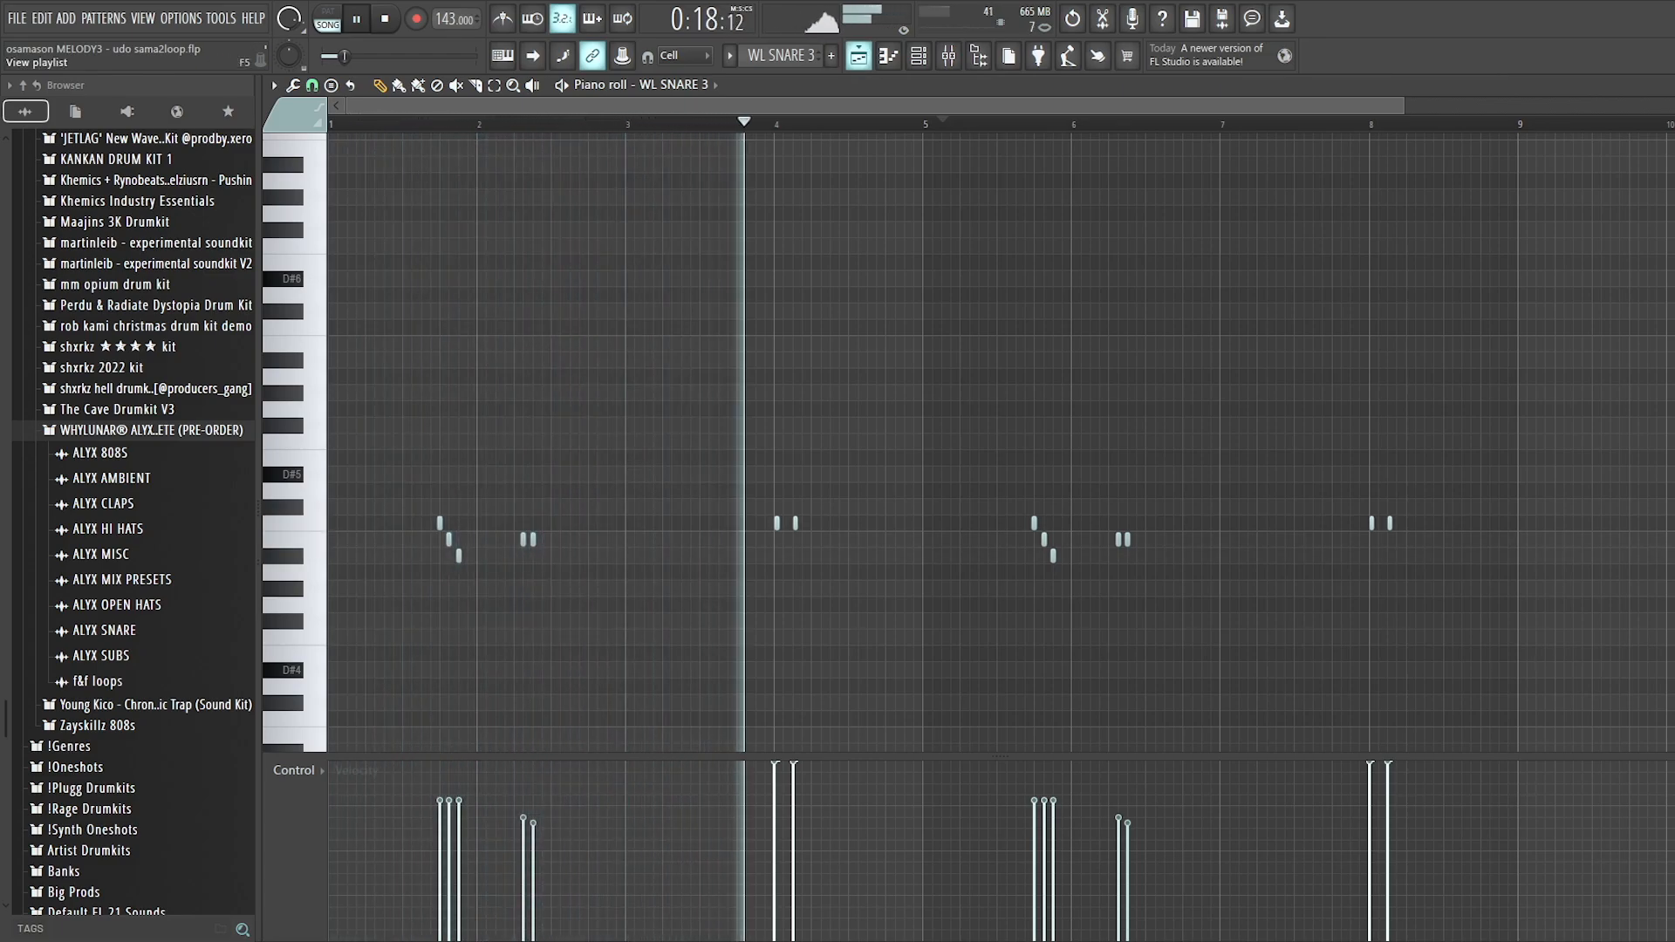
pyautogui.press('space')
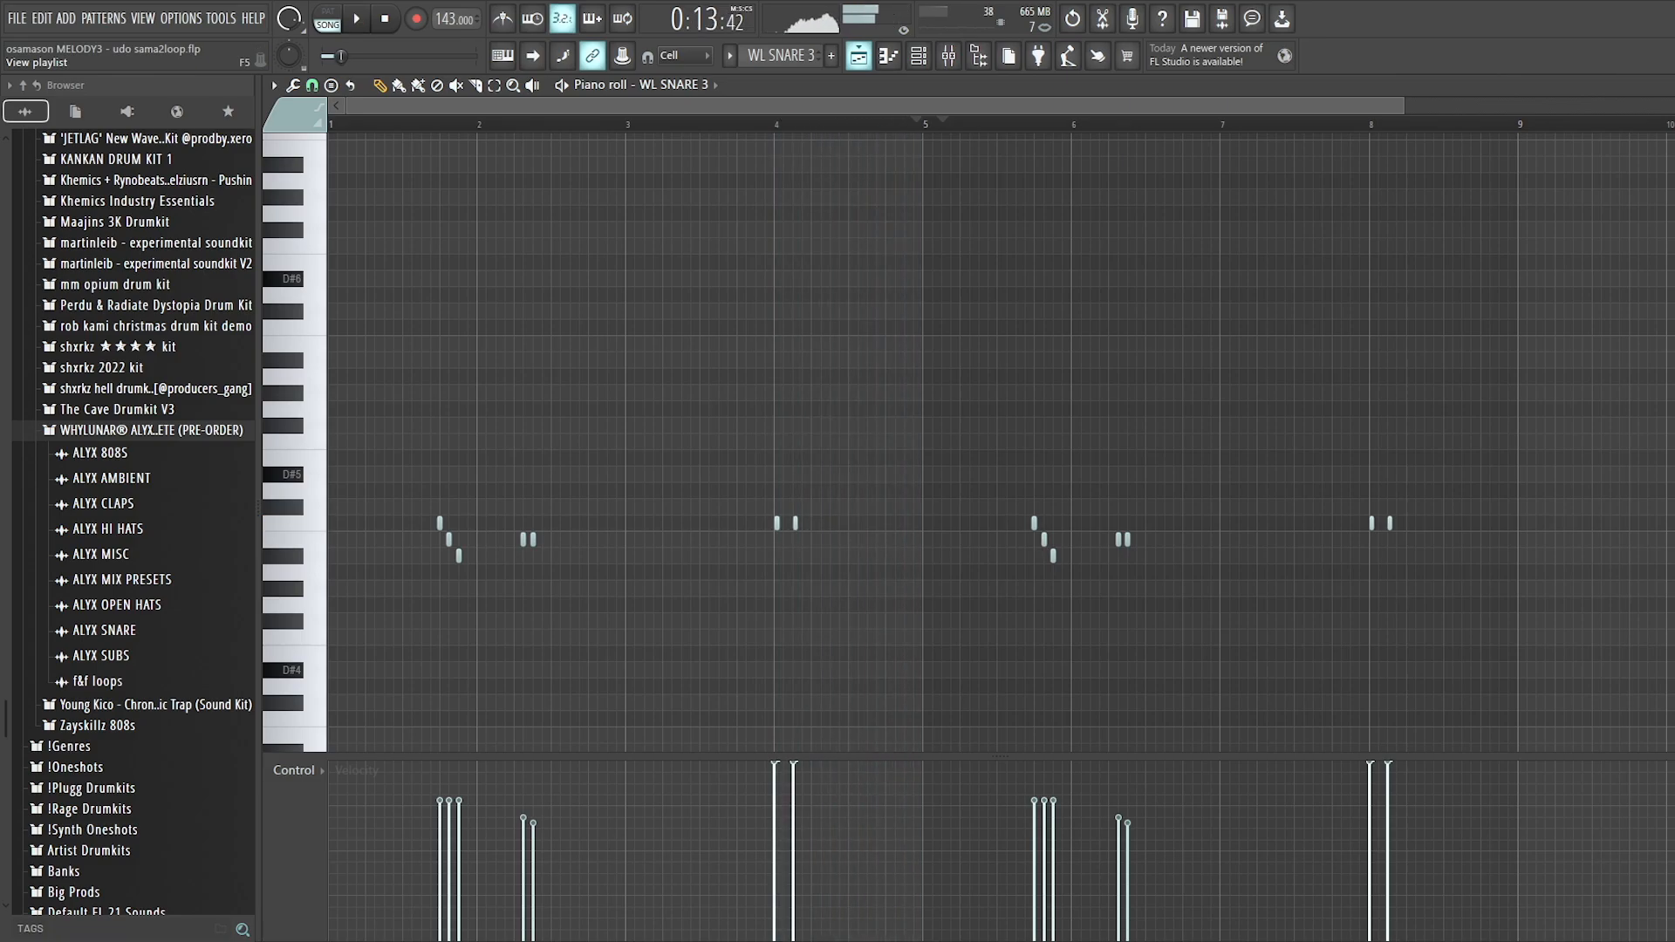
# Unmute Track 13 in the playlist, play its WL OH 1 pattern in the piano roll, and return to the playlist.
pyautogui.click(858, 55)
pyautogui.click(489, 737)
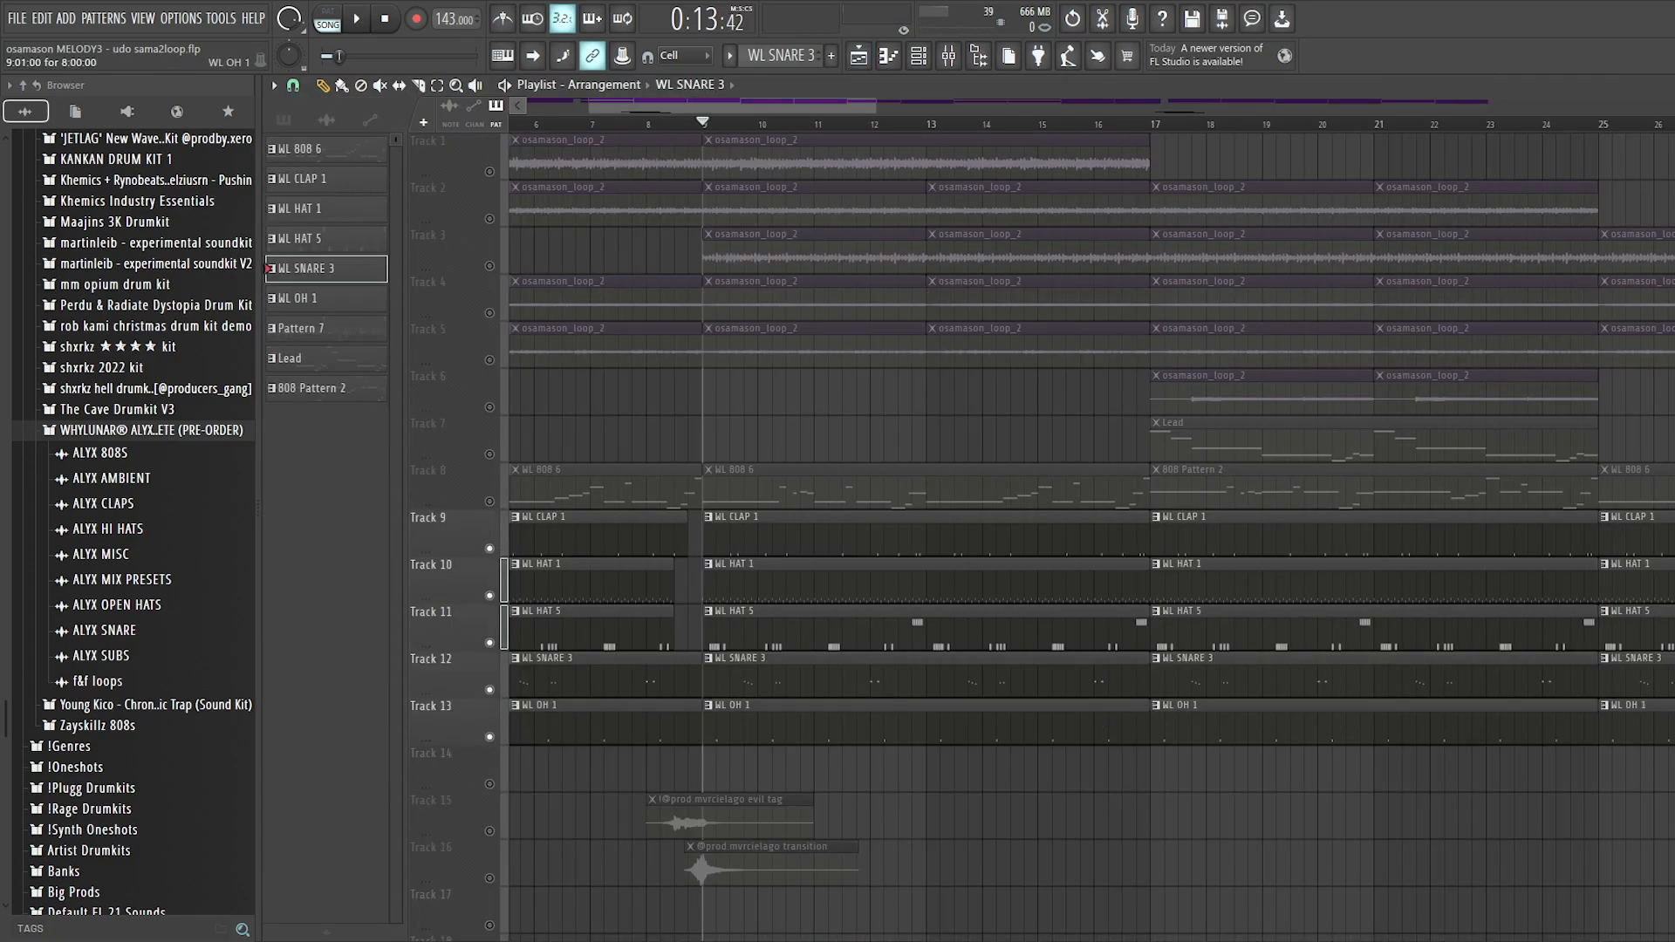
pyautogui.doubleClick(705, 718)
pyautogui.scroll(2, 404, 279)
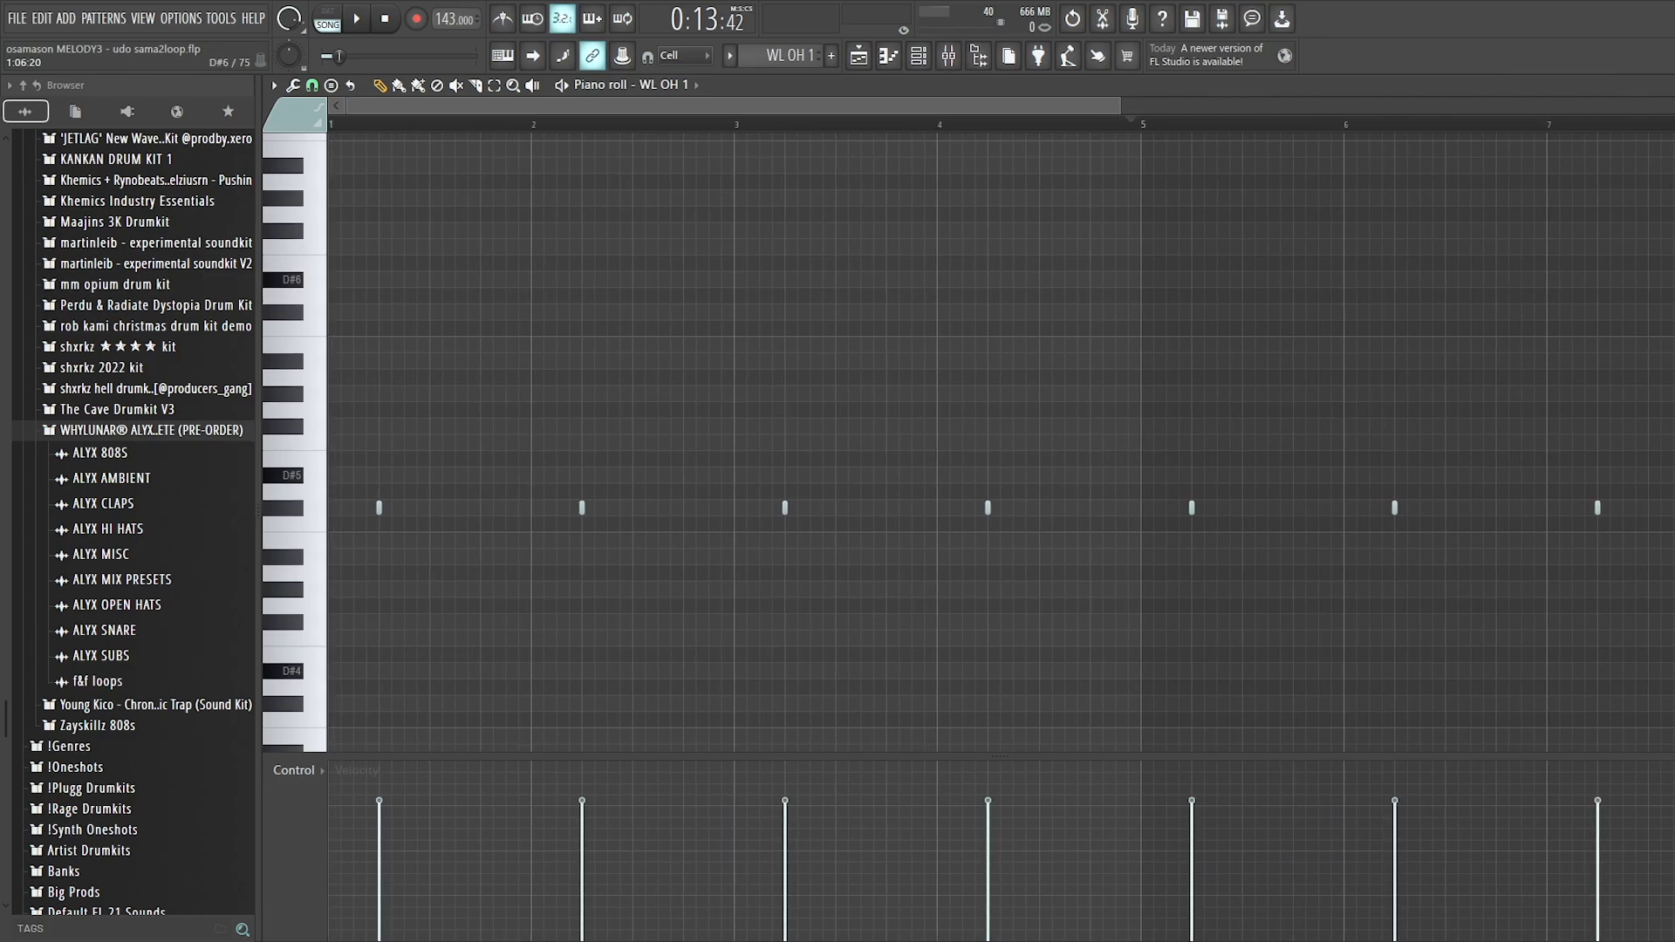
pyautogui.press('space')
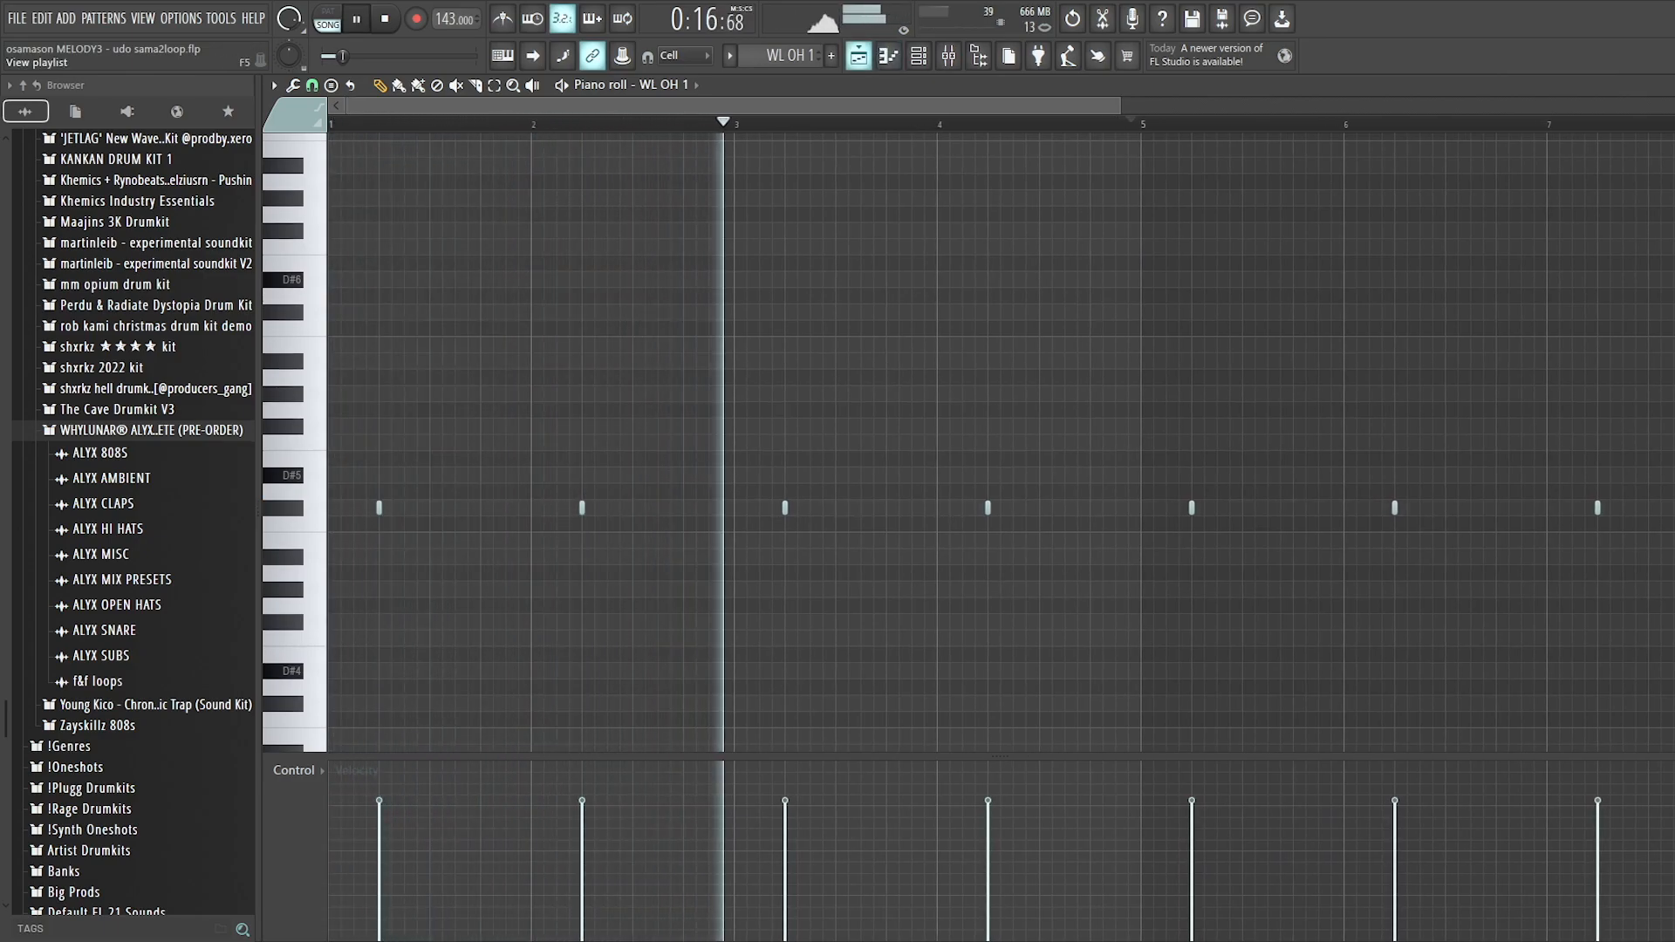
pyautogui.click(858, 55)
pyautogui.press('space')
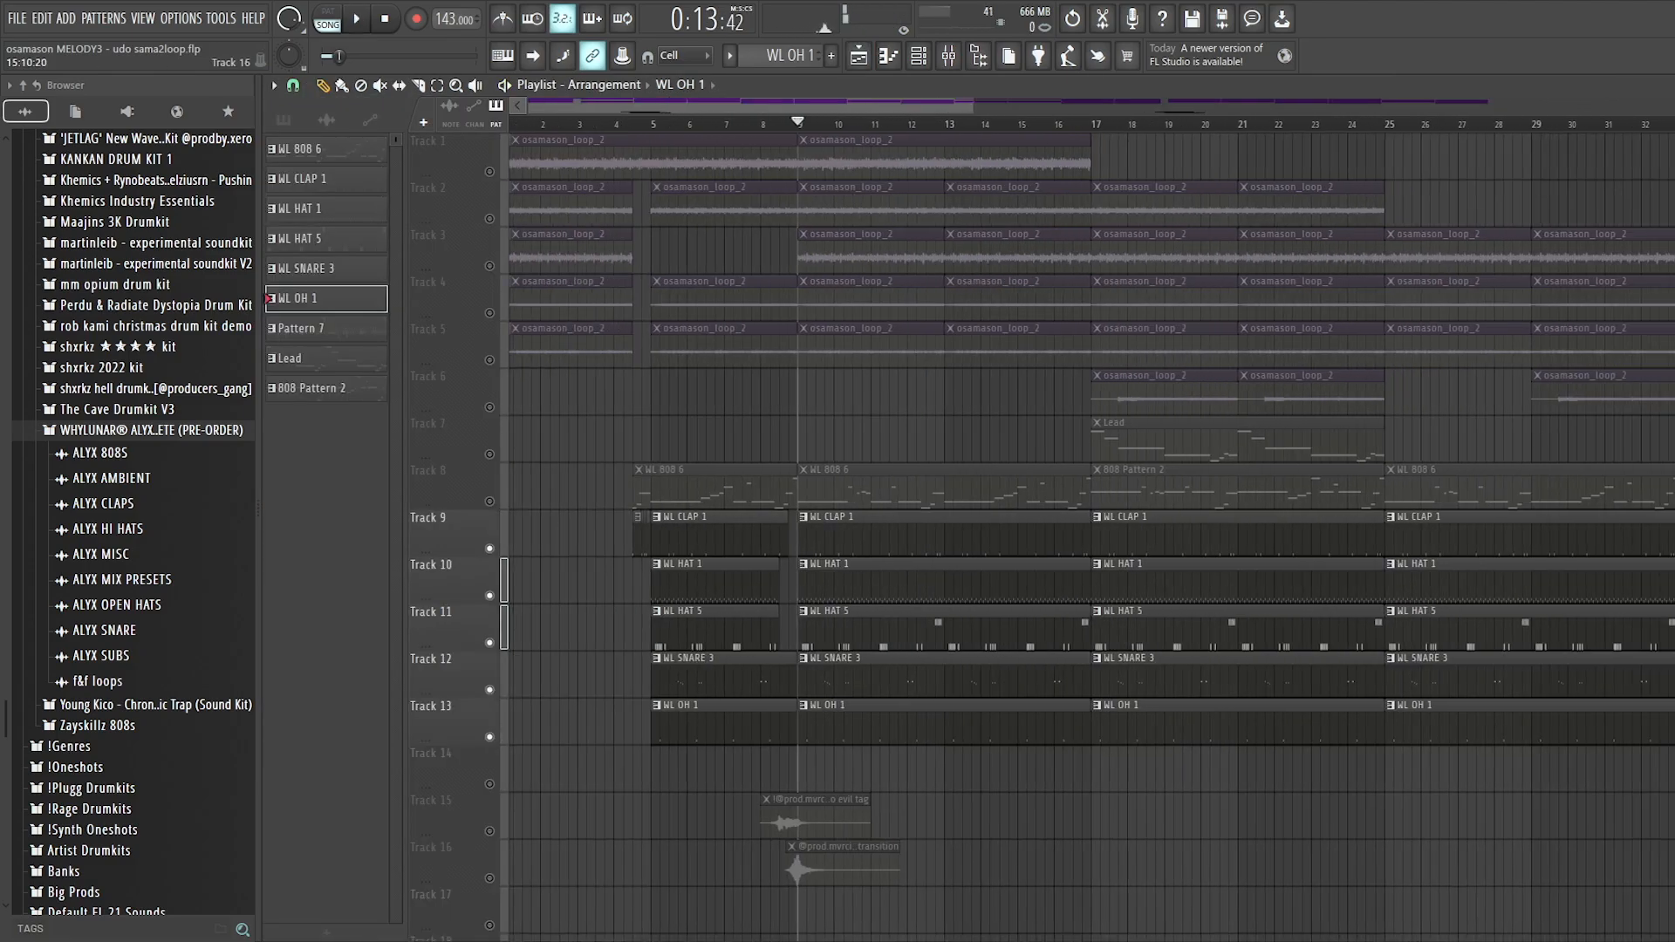
# Unmute the 808s on Track 8 and play them together with all the drum tracks from bar 9.
pyautogui.click(489, 501)
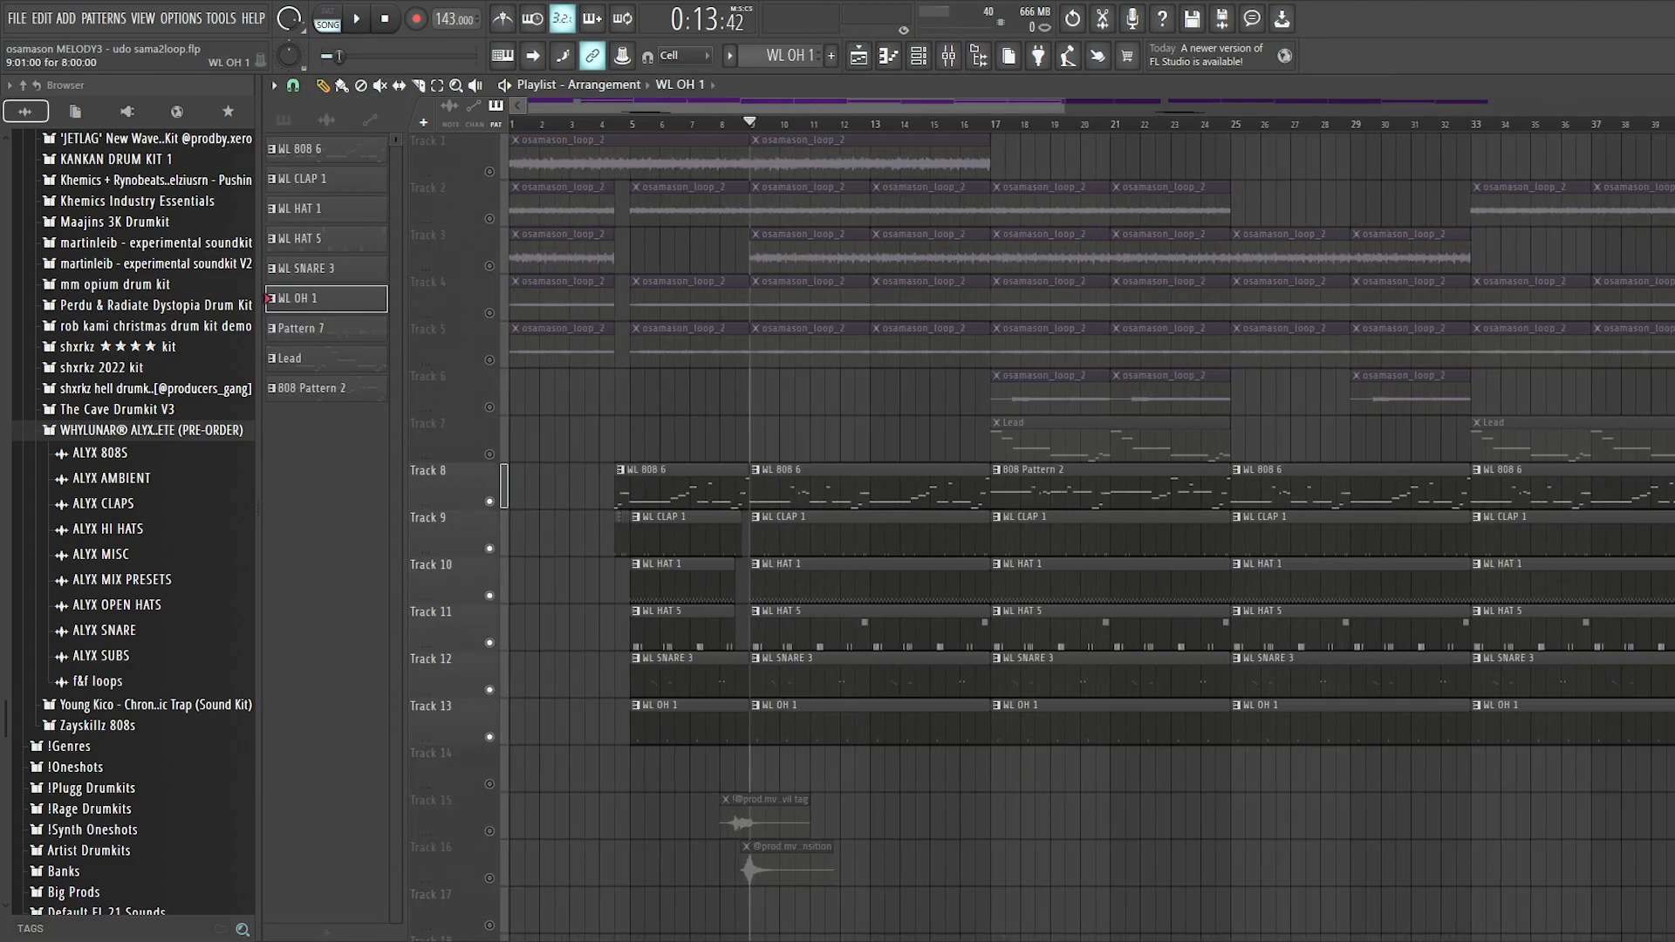
pyautogui.scroll(-2, 878, 811)
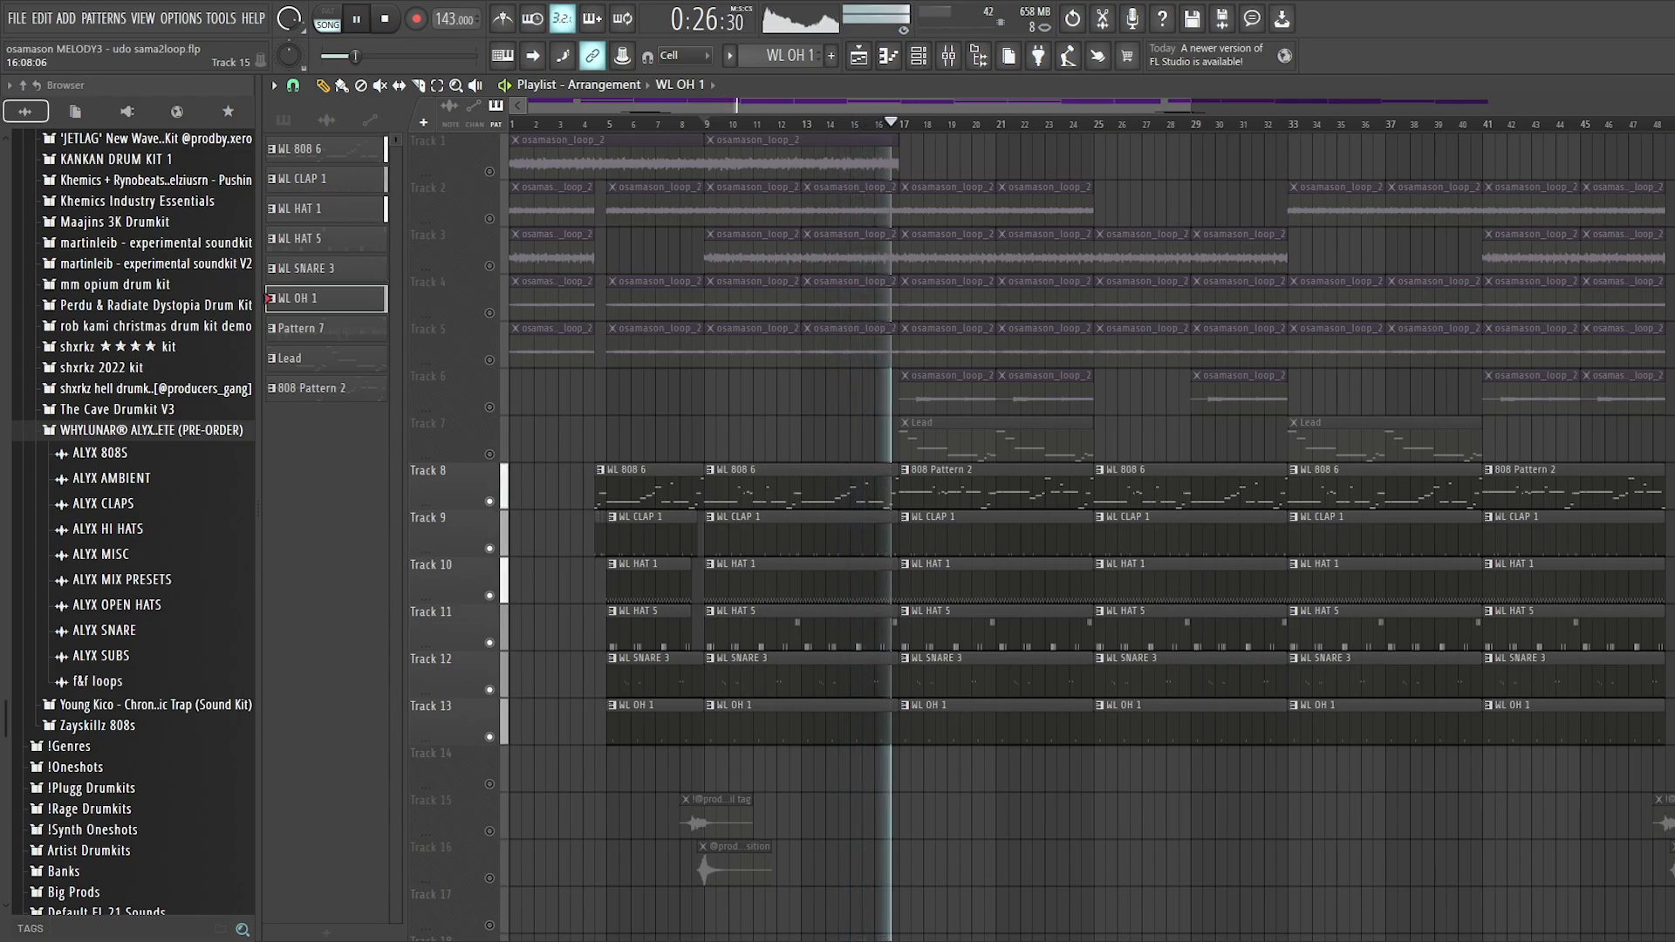
pyautogui.press('space')
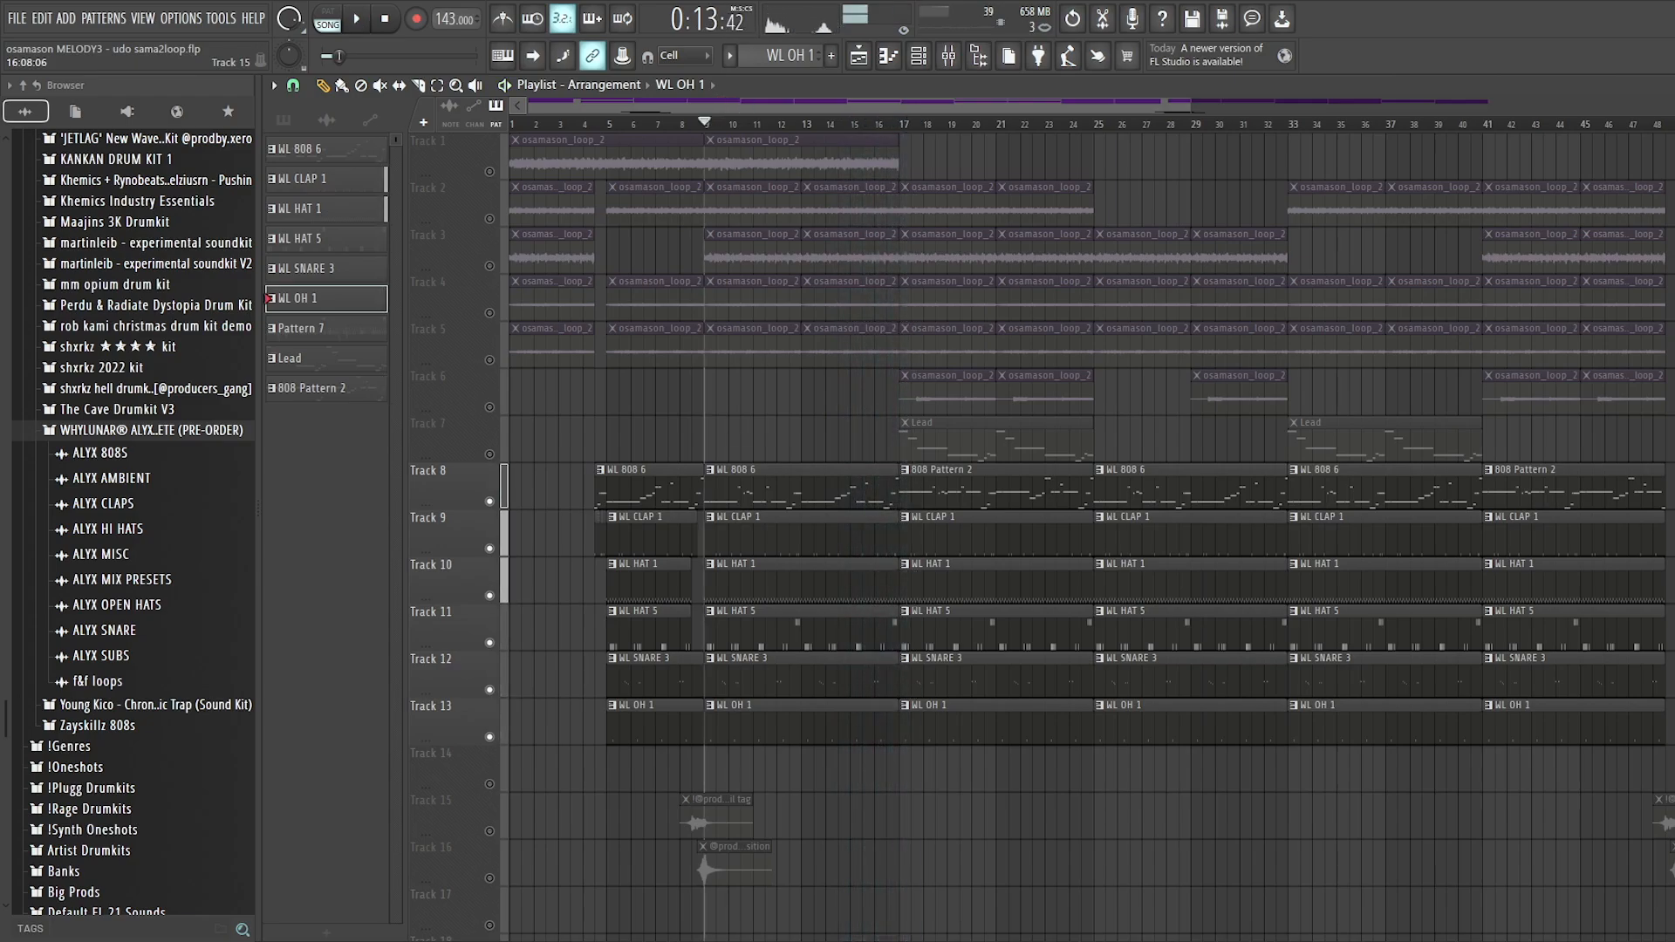
# Unmute the melody, lead, tag and transition tracks (2 to 7, 15 and 16) in the playlist.
pyautogui.press('F9')
pyautogui.press('F9')
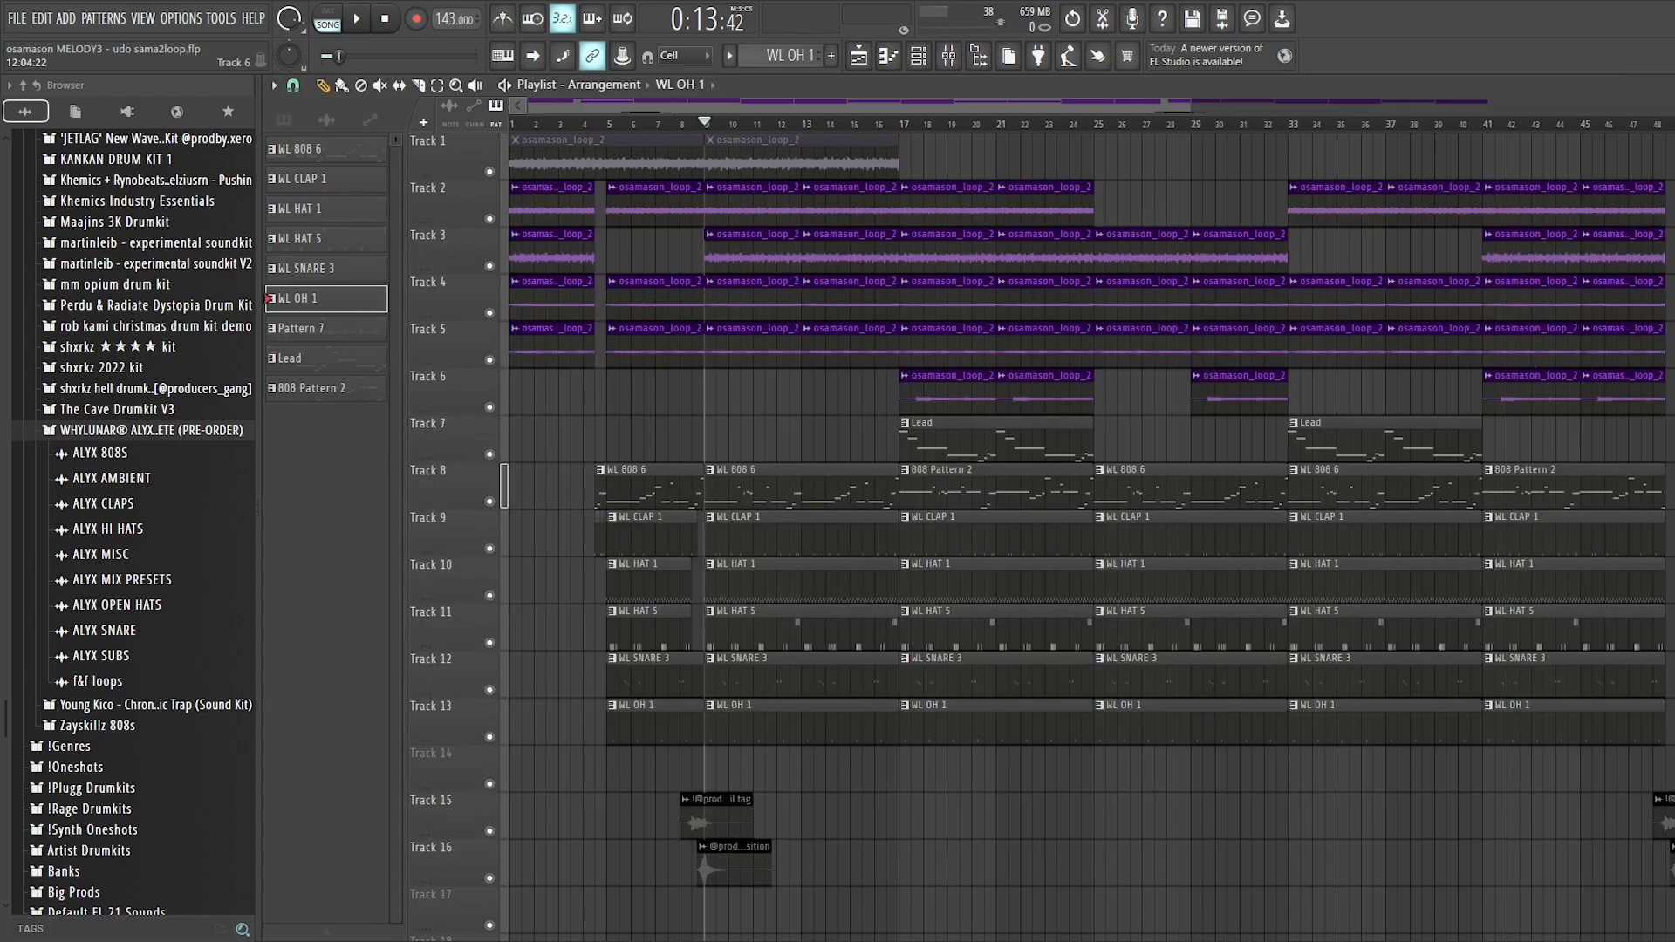
pyautogui.scroll(3, 727, 436)
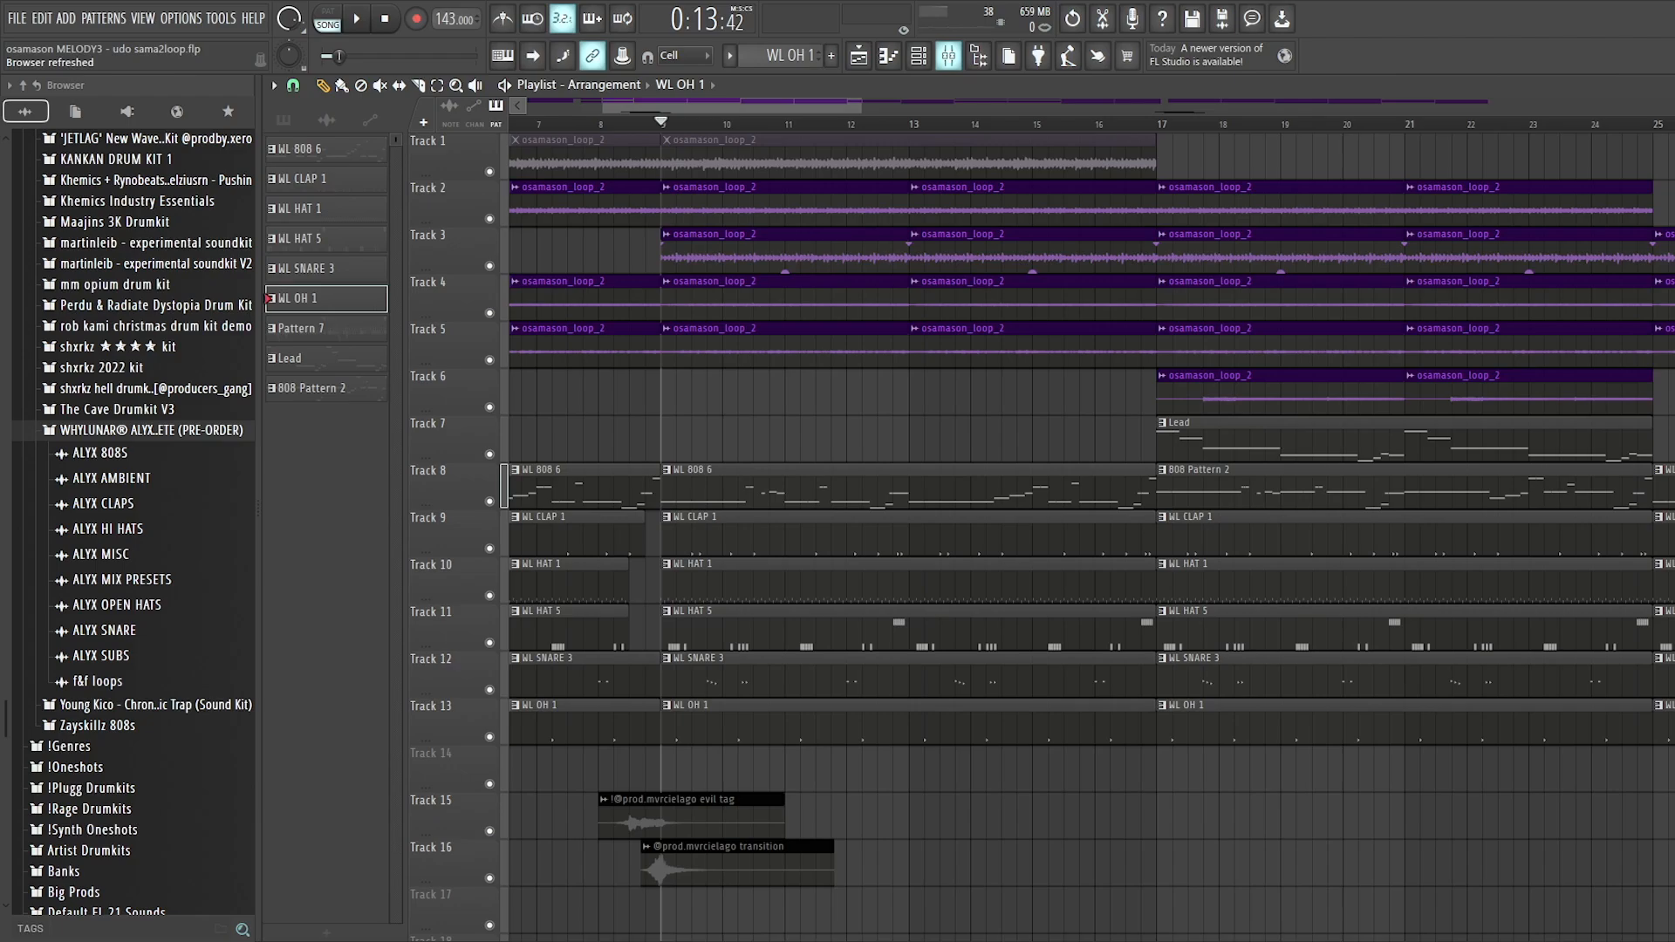
# Inspect the effect slots of the Master and Insert 2 mixer tracks, view Insert 2's Fruity Blood Overdrive settings, then close the plugin and mixer.
pyautogui.press('F9')
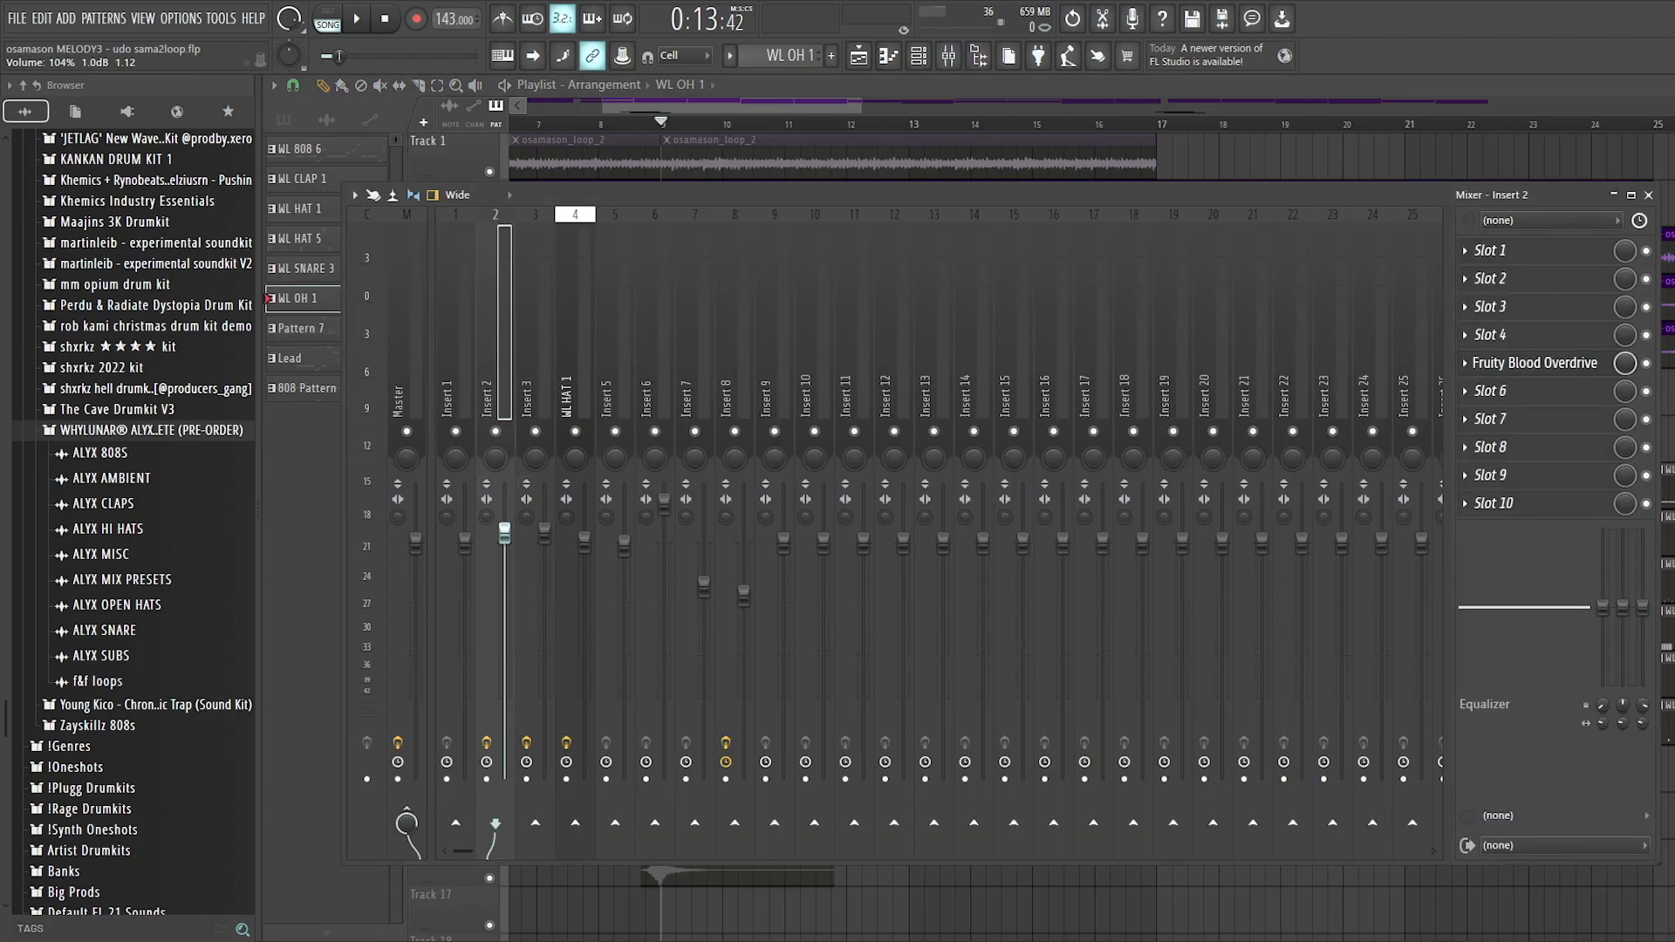
pyautogui.click(410, 340)
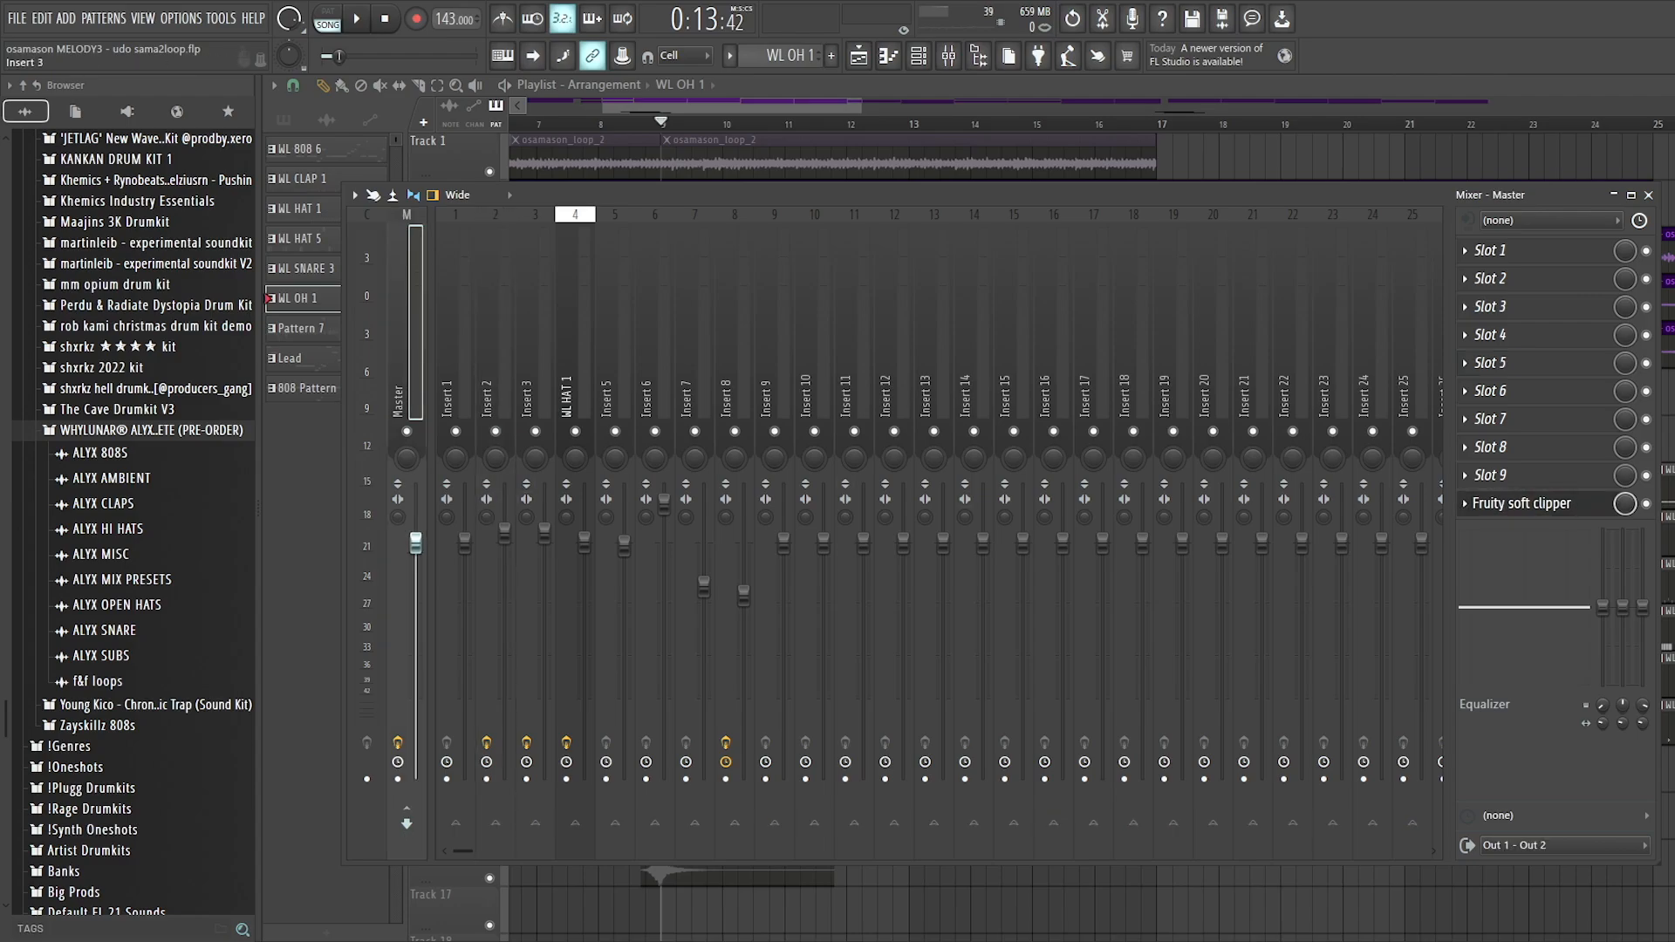
pyautogui.click(494, 340)
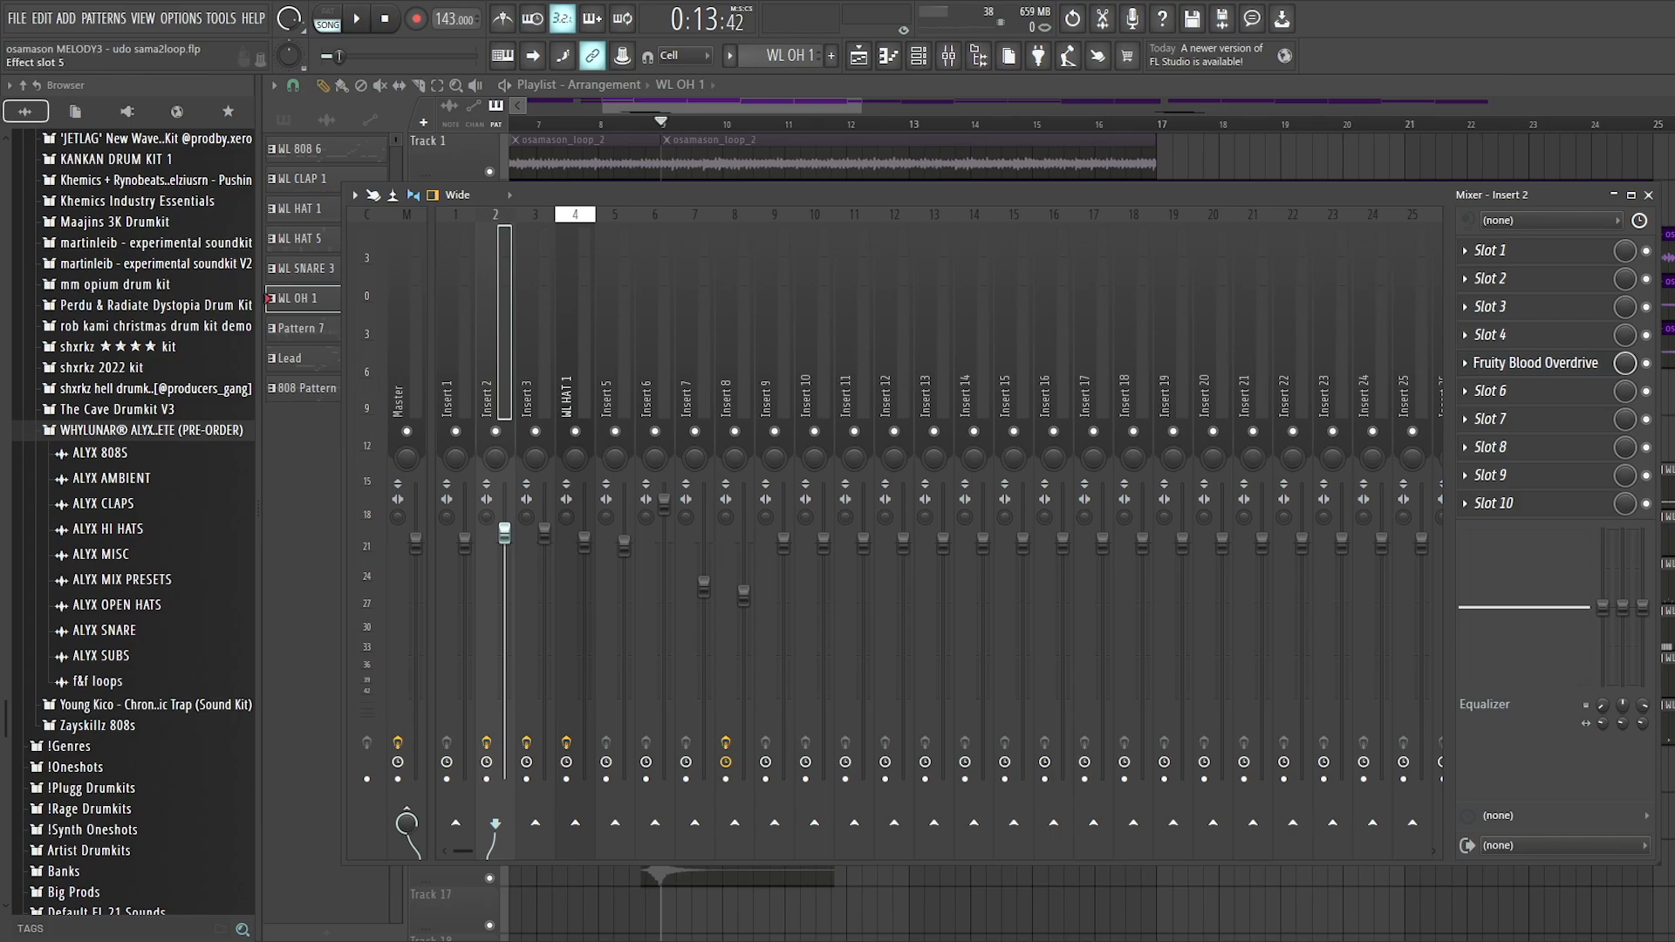
pyautogui.click(1535, 363)
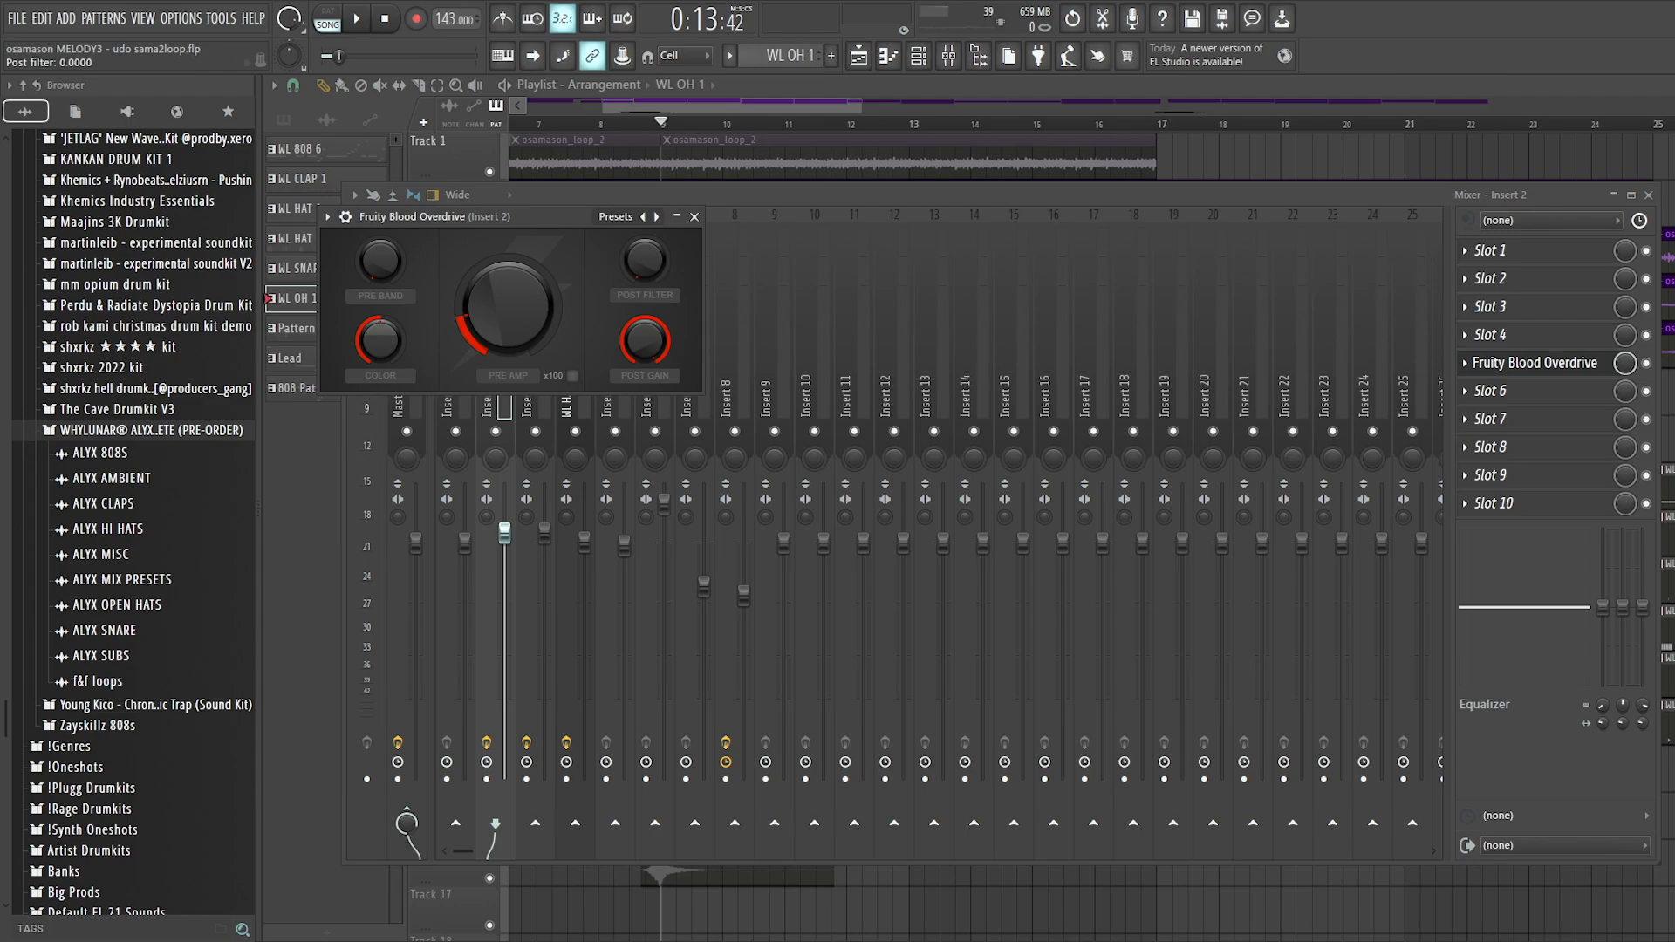
pyautogui.click(694, 217)
pyautogui.press('F9')
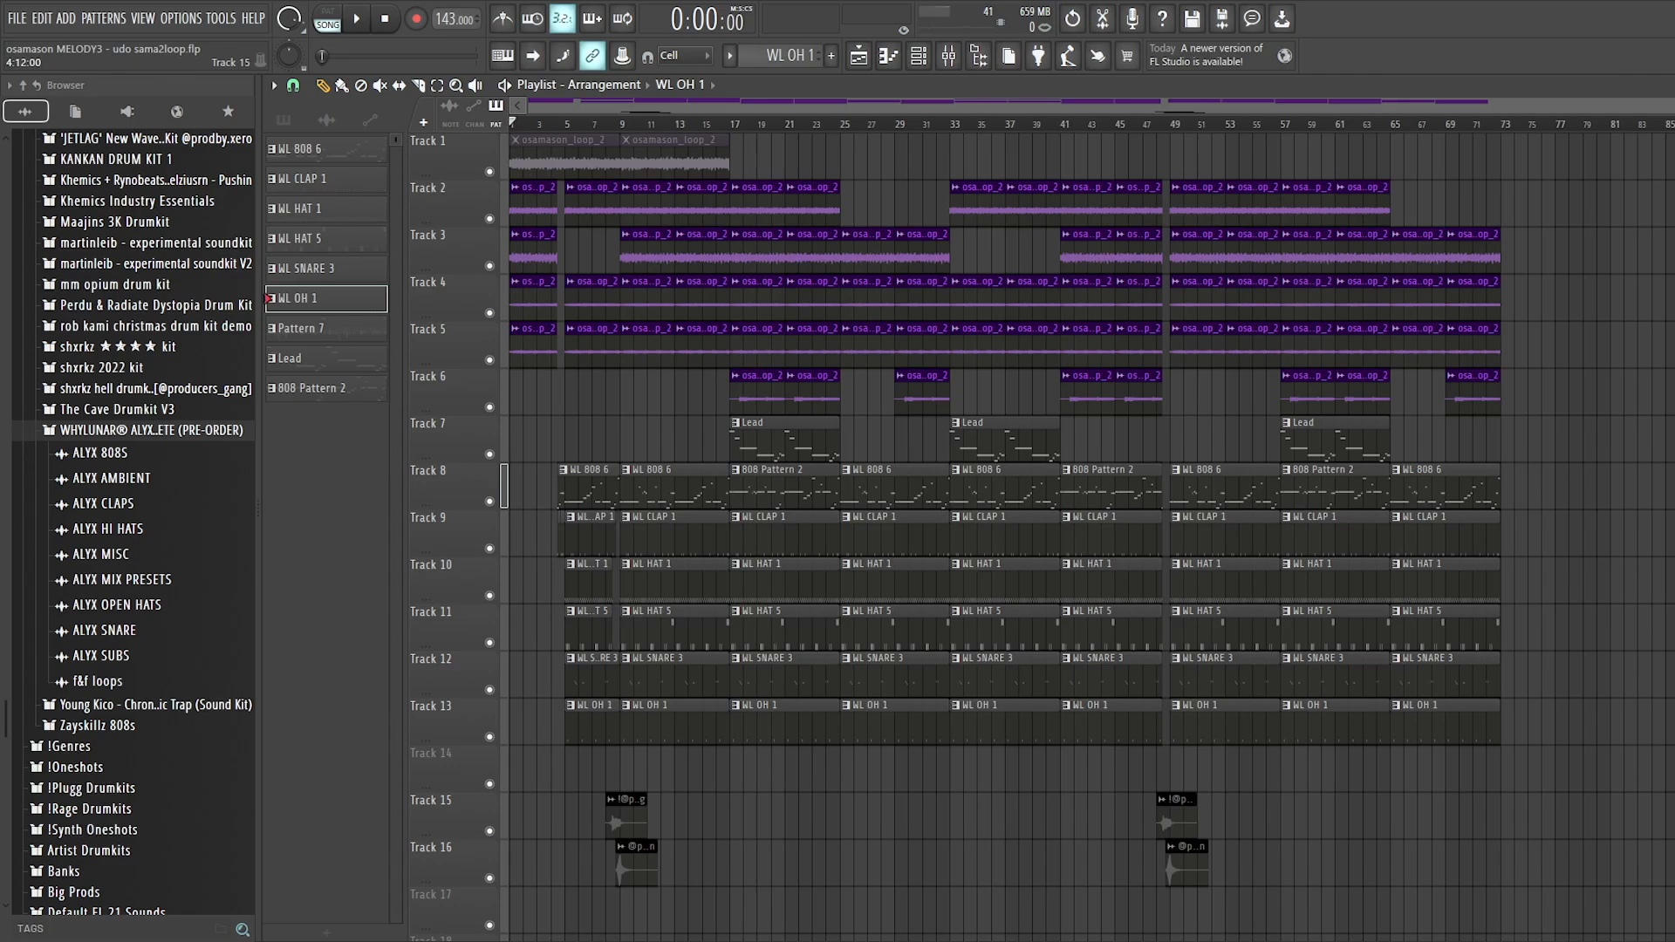
# Play the full arrangement from the beginning.
pyautogui.press('space')
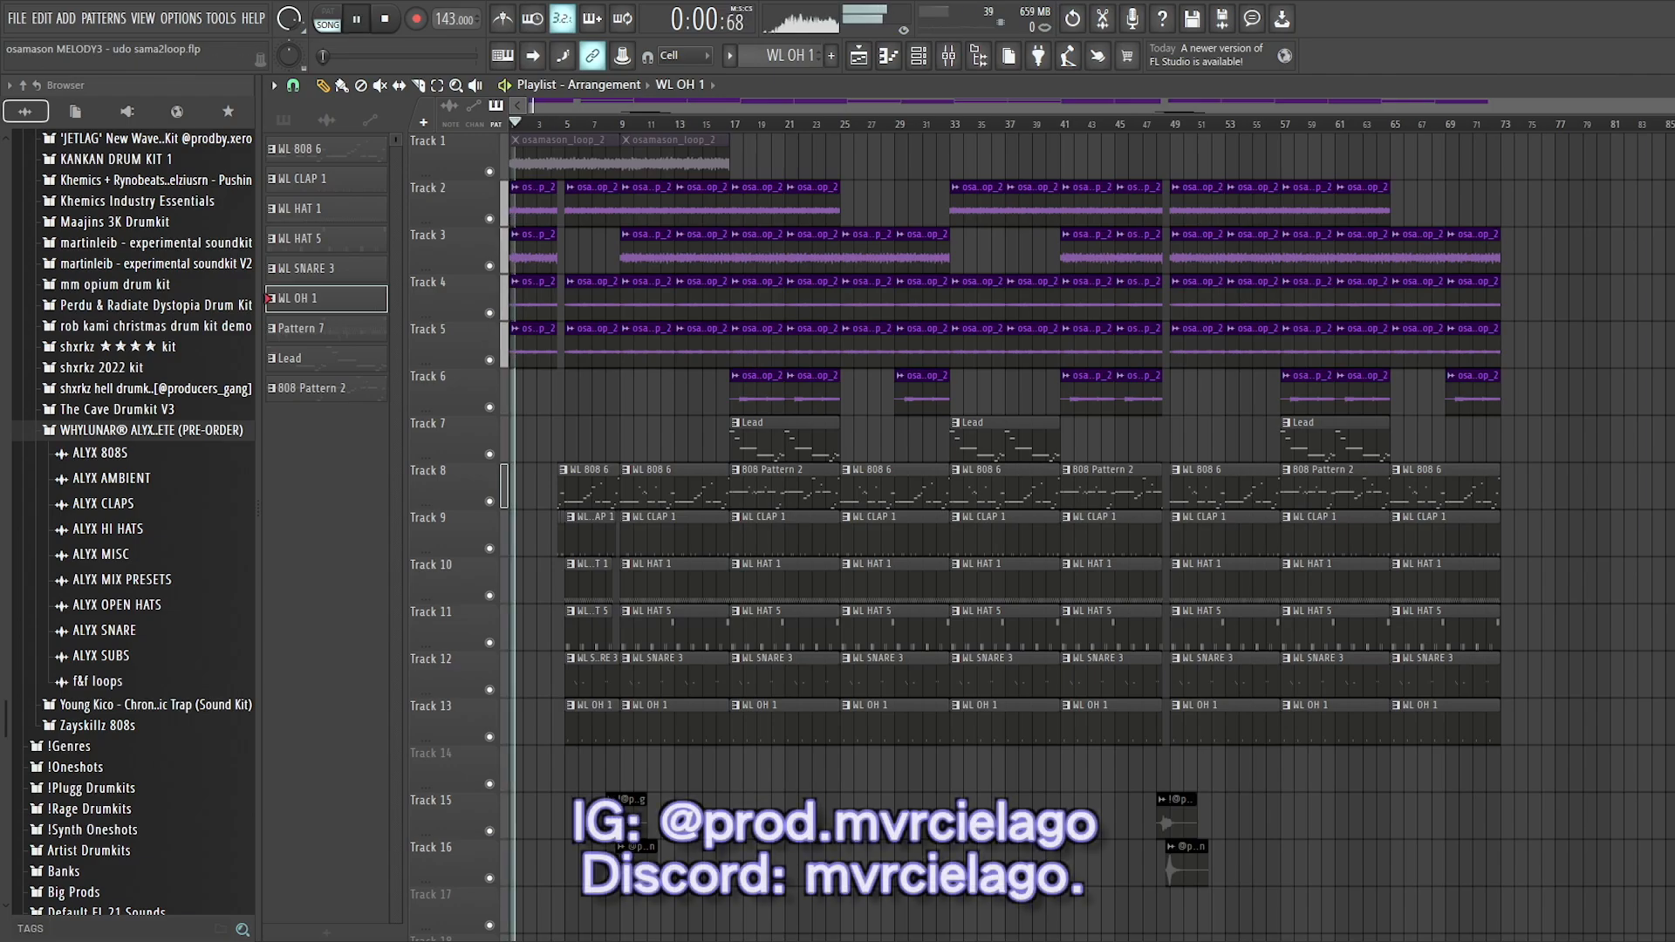